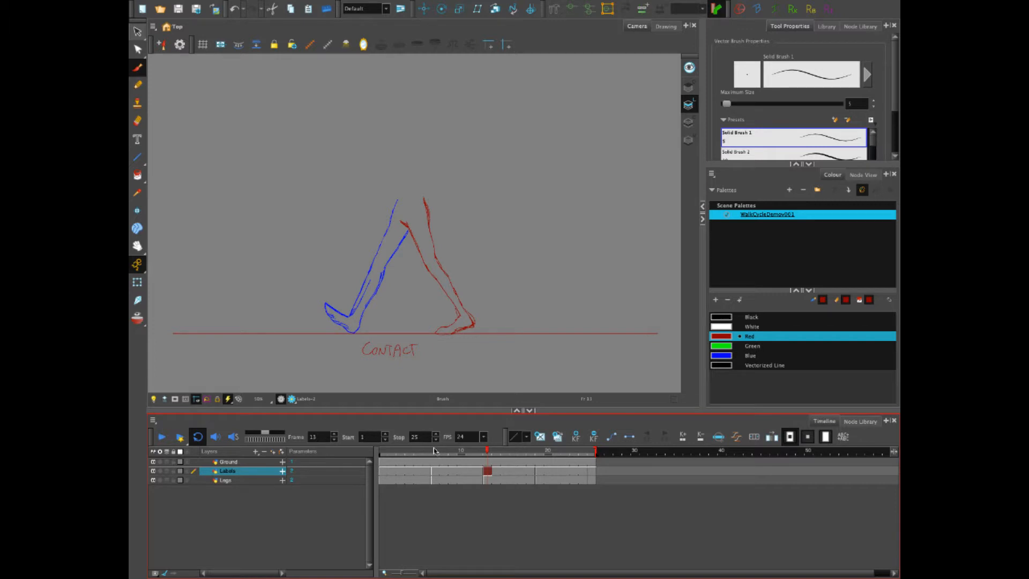
Clear the exposures of frames 4 to 6 on the Labels and Legs layers, between the contact and passing poses
{"action": "mouse_move", "coordinate": [487, 451]}
{"action": "left_mouse_down"}
{"action": "mouse_move", "coordinate": [383, 453]}
{"action": "mouse_move", "coordinate": [606, 456]}
{"action": "left_mouse_up"}
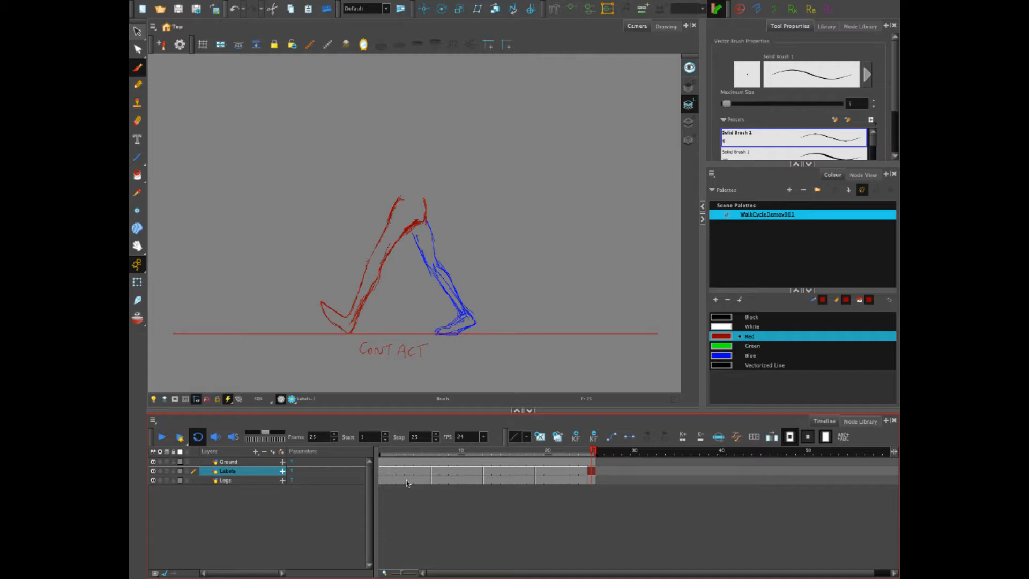
{"action": "left_click", "coordinate": [391, 452]}
{"action": "left_click_drag", "start_coordinate": [394, 452], "coordinate": [398, 455]}
{"action": "left_click_drag", "start_coordinate": [397, 454], "coordinate": [410, 452]}
{"action": "left_click", "coordinate": [428, 481], "text": "shift"}
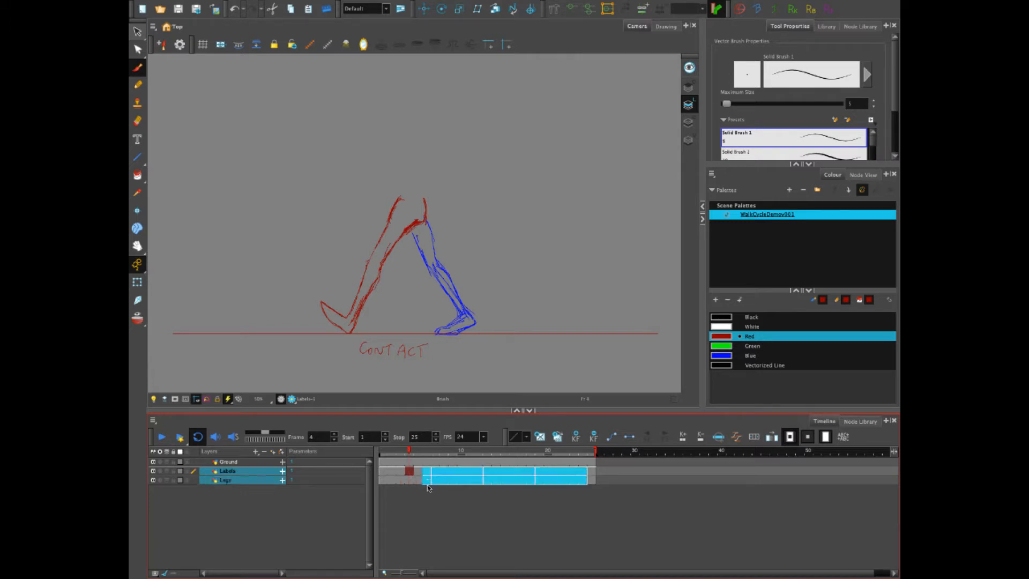
{"action": "left_click", "coordinate": [409, 478]}
{"action": "left_click", "coordinate": [409, 472]}
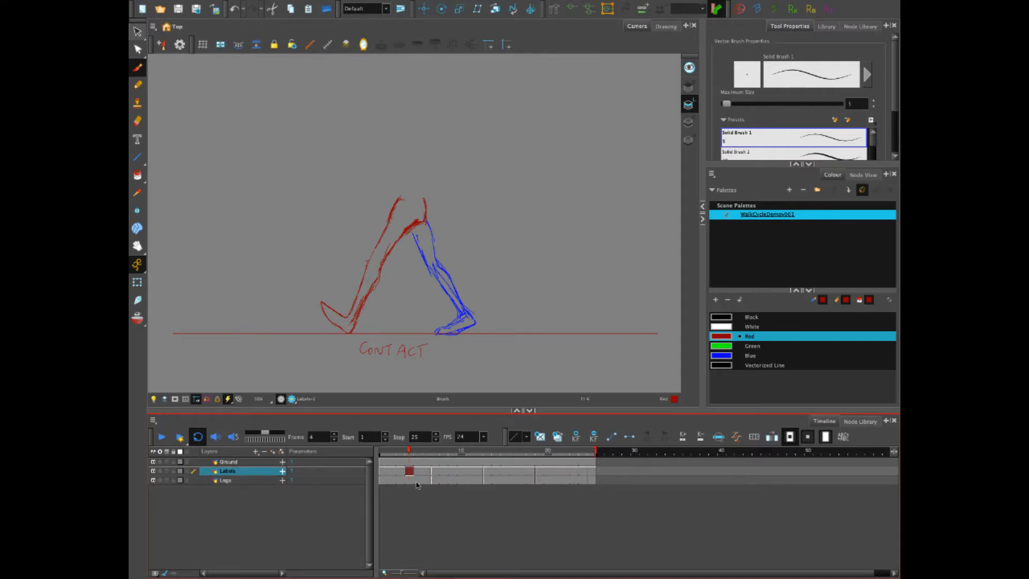
{"action": "left_click", "coordinate": [429, 481], "text": "shift"}
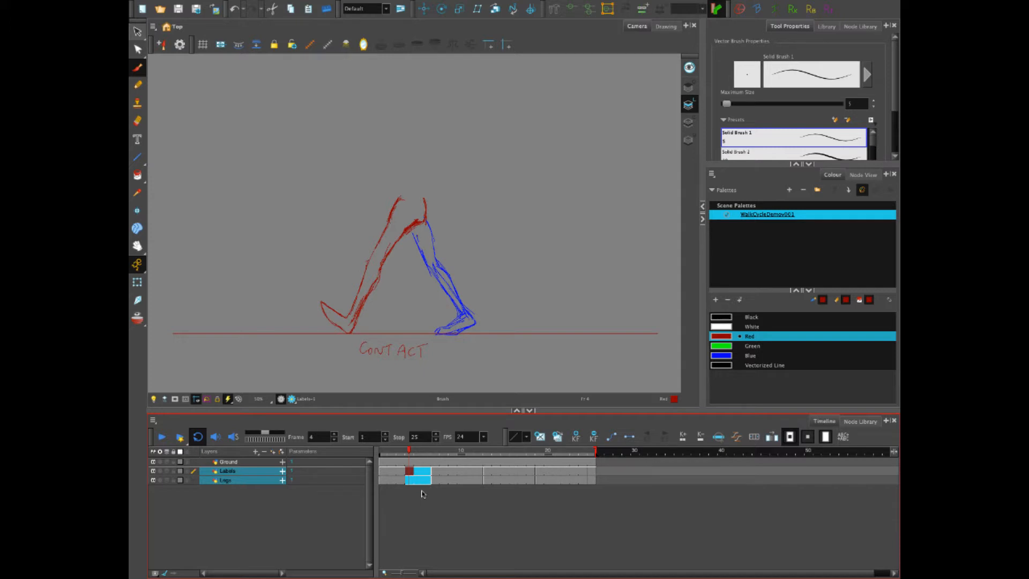
{"action": "key", "text": "Delete"}
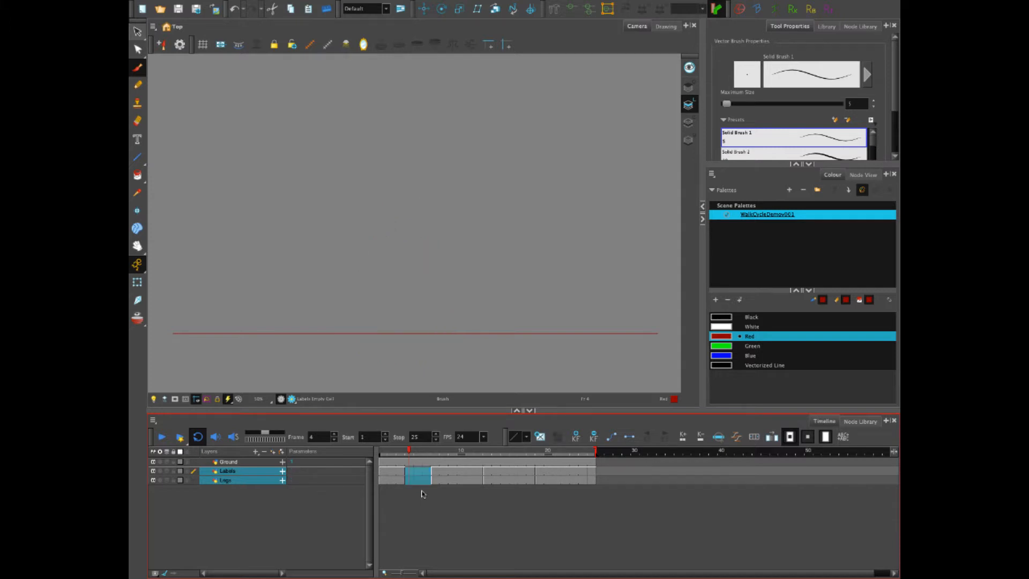
Turn on onion skin at frame 4 of the Legs layer and extend it to the next passing pose, with Red as drawing colour
{"action": "left_click", "coordinate": [391, 453]}
{"action": "left_click_drag", "start_coordinate": [391, 453], "coordinate": [409, 453]}
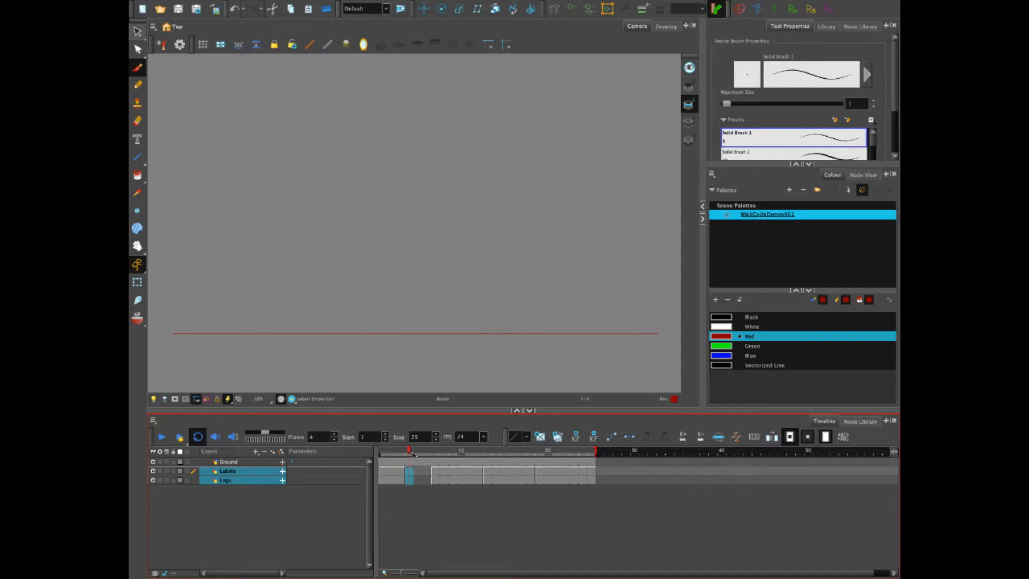
{"action": "left_click", "coordinate": [417, 481]}
{"action": "left_click", "coordinate": [436, 472]}
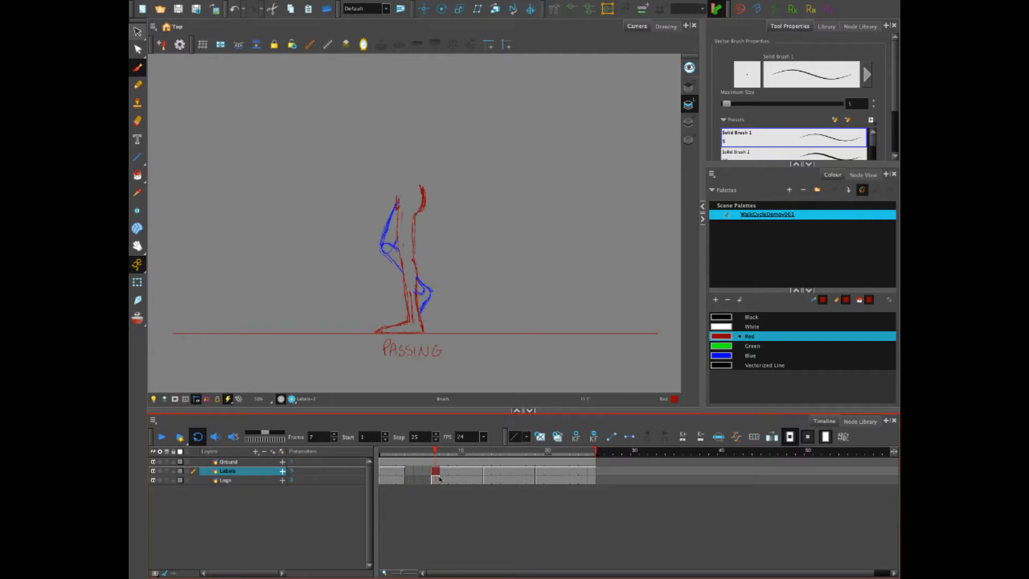
{"action": "left_click", "coordinate": [409, 471]}
{"action": "left_click", "coordinate": [401, 472]}
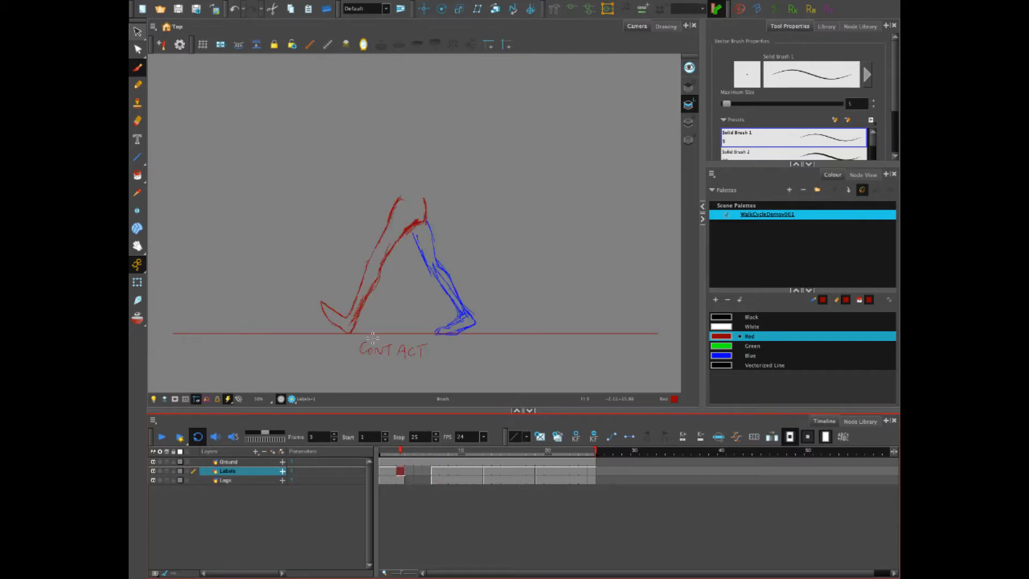
{"action": "left_click", "coordinate": [734, 338]}
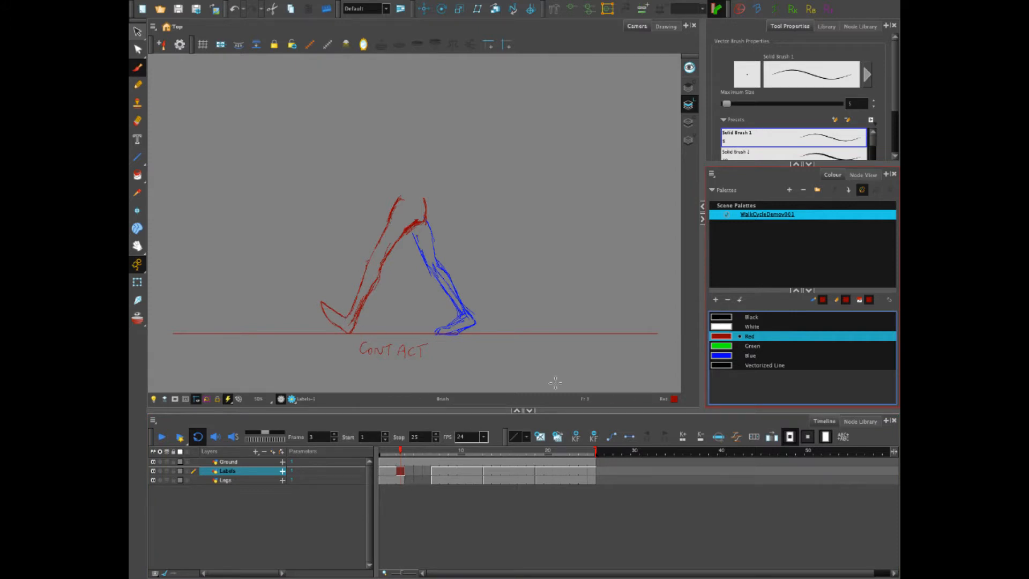
{"action": "left_click", "coordinate": [407, 481]}
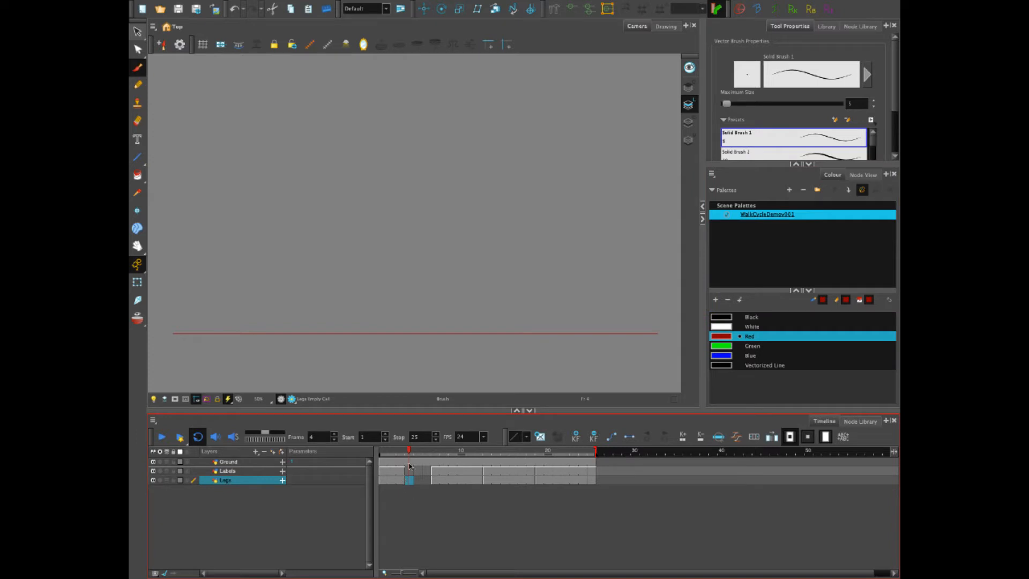
{"action": "left_click", "coordinate": [140, 319]}
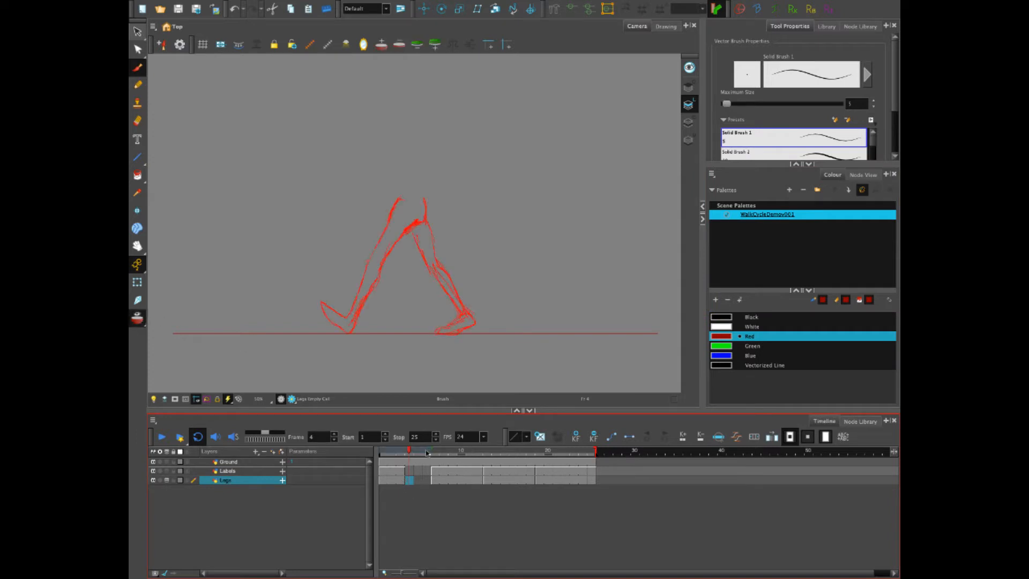
{"action": "left_click_drag", "start_coordinate": [412, 453], "coordinate": [493, 455]}
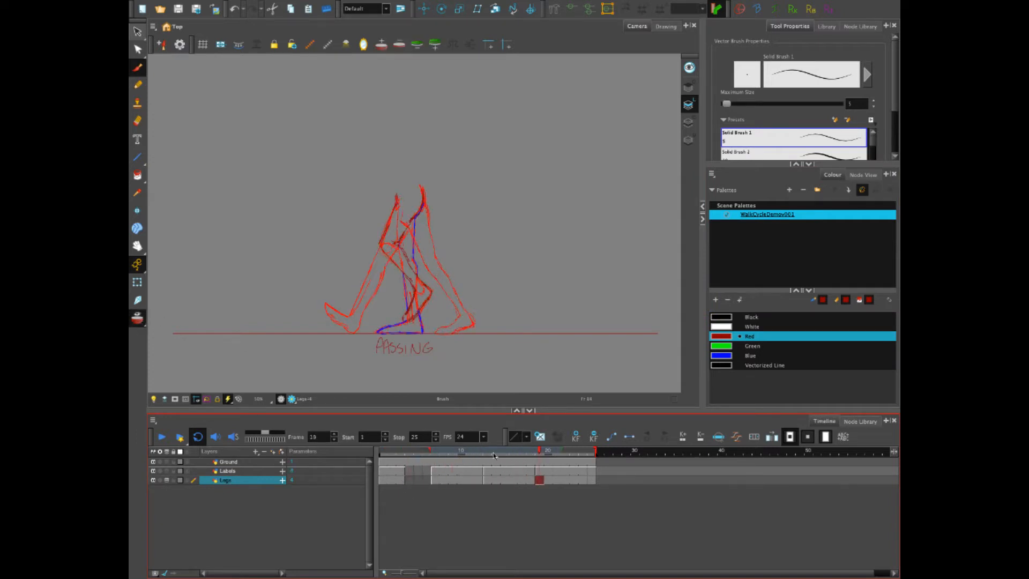
{"action": "mouse_move", "coordinate": [431, 453]}
{"action": "left_mouse_down"}
{"action": "mouse_move", "coordinate": [507, 454]}
{"action": "mouse_move", "coordinate": [397, 452]}
{"action": "mouse_move", "coordinate": [436, 453]}
{"action": "left_mouse_up"}
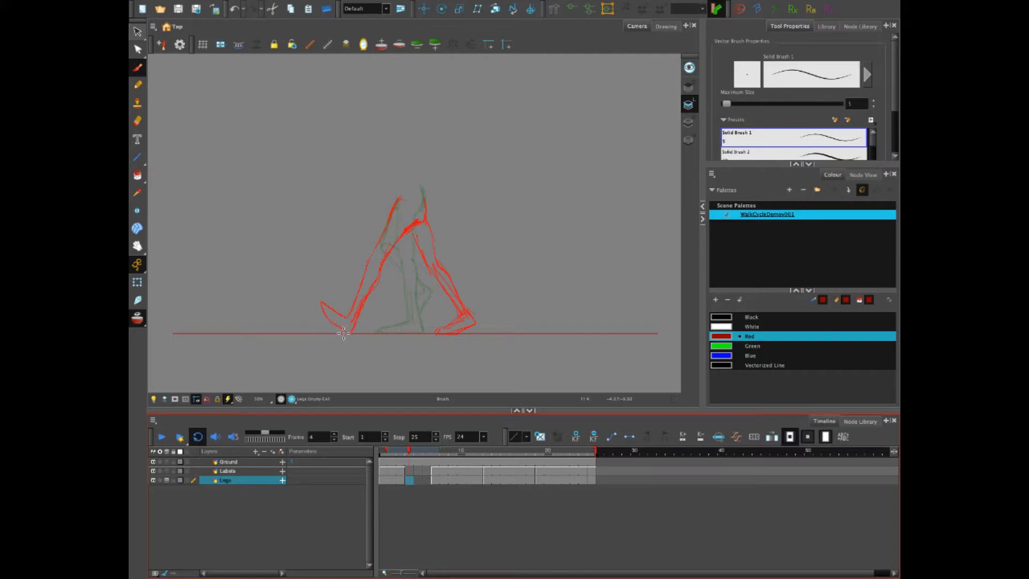
Sketch the front leg's foot planted flat on the ground line in red, with its heel
{"action": "mouse_move", "coordinate": [345, 333]}
{"action": "left_mouse_down"}
{"action": "mouse_move", "coordinate": [368, 334]}
{"action": "mouse_move", "coordinate": [334, 333]}
{"action": "mouse_move", "coordinate": [366, 320]}
{"action": "left_mouse_up"}
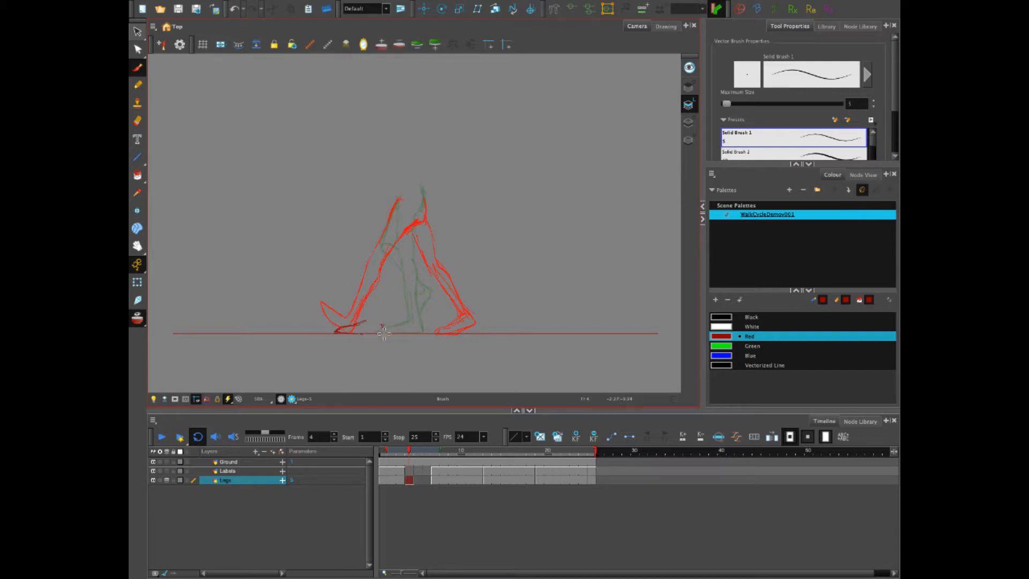
{"action": "left_click_drag", "start_coordinate": [382, 324], "coordinate": [384, 333]}
{"action": "mouse_move", "coordinate": [276, 293]}
{"action": "left_mouse_down"}
{"action": "mouse_move", "coordinate": [308, 272]}
{"action": "mouse_move", "coordinate": [278, 293]}
{"action": "mouse_move", "coordinate": [288, 277]}
{"action": "mouse_move", "coordinate": [304, 279]}
{"action": "mouse_move", "coordinate": [290, 265]}
{"action": "left_mouse_up"}
{"action": "left_click_drag", "start_coordinate": [303, 292], "coordinate": [330, 282]}
{"action": "left_click", "coordinate": [158, 44]}
{"action": "mouse_move", "coordinate": [286, 256]}
{"action": "left_mouse_down"}
{"action": "mouse_move", "coordinate": [295, 296]}
{"action": "mouse_move", "coordinate": [316, 246]}
{"action": "left_mouse_up"}
{"action": "key", "text": "Delete"}
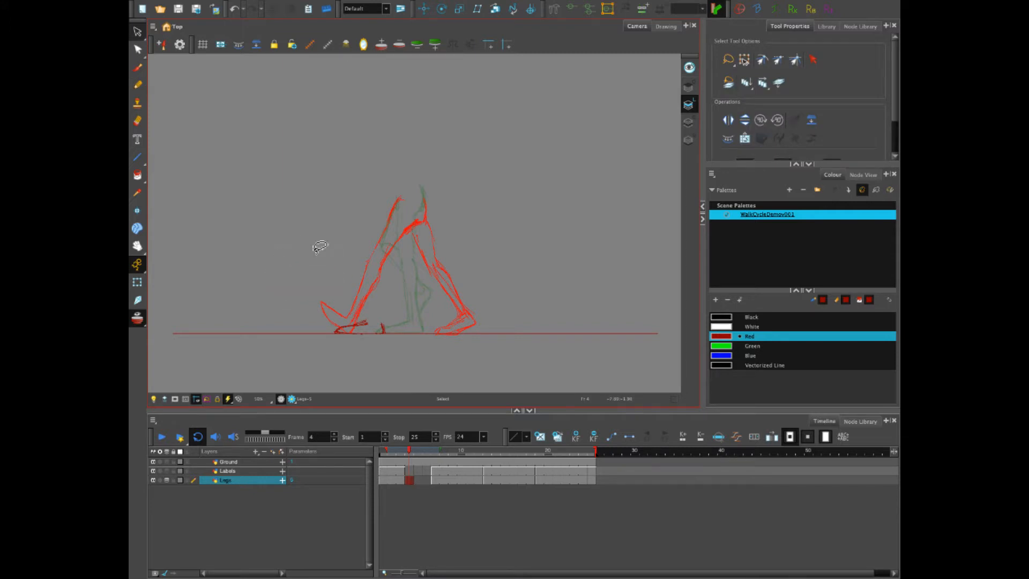
Sketch the front leg's shin, bent knee and thigh in red from the planted foot up to the hip
{"action": "left_click", "coordinate": [137, 67]}
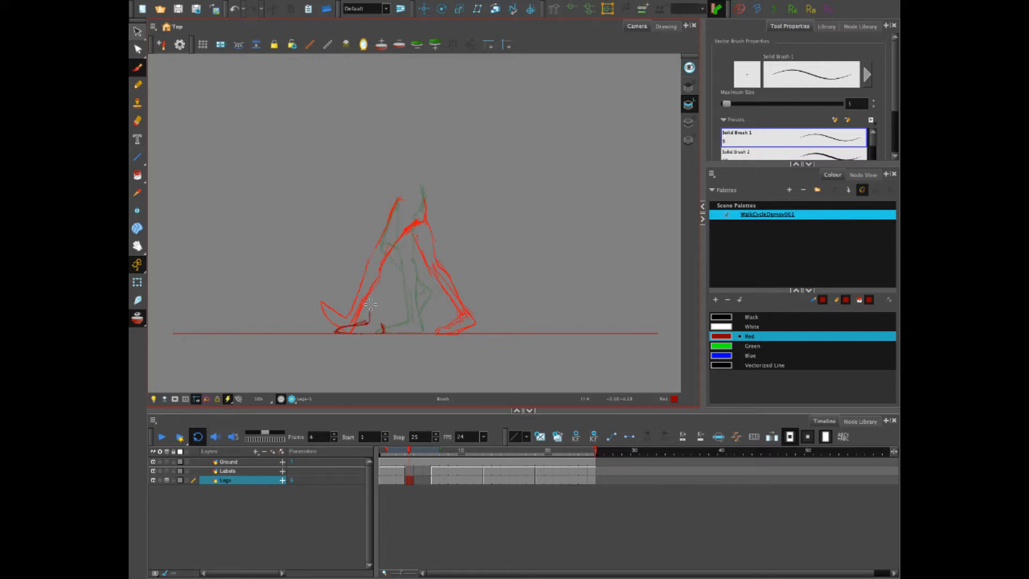
{"action": "left_click_drag", "start_coordinate": [369, 323], "coordinate": [370, 265]}
{"action": "mouse_move", "coordinate": [384, 325]}
{"action": "left_mouse_down"}
{"action": "mouse_move", "coordinate": [383, 262]}
{"action": "mouse_move", "coordinate": [383, 328]}
{"action": "left_mouse_up"}
{"action": "left_click_drag", "start_coordinate": [369, 272], "coordinate": [372, 261]}
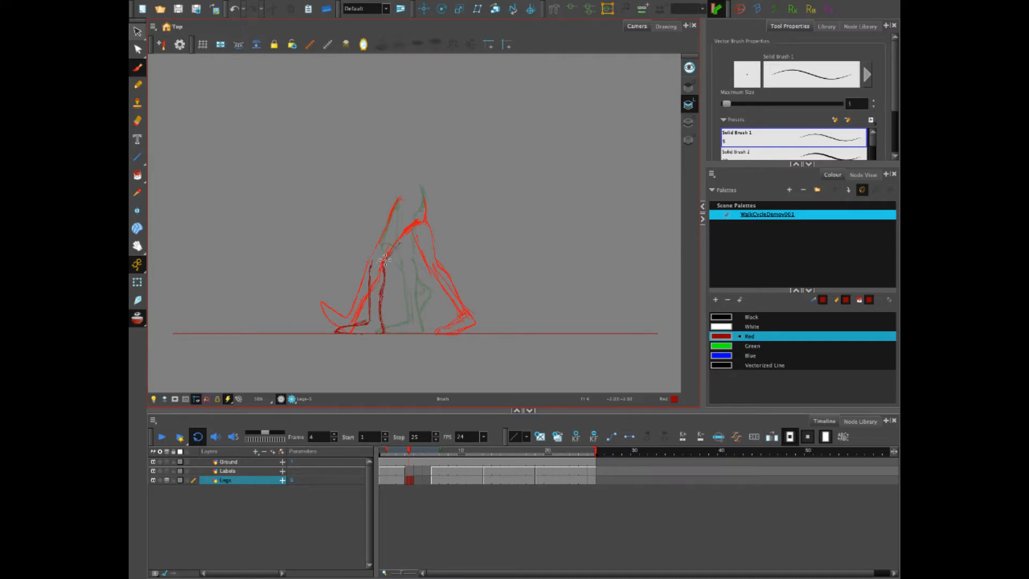
{"action": "mouse_move", "coordinate": [412, 231]}
{"action": "left_mouse_down"}
{"action": "mouse_move", "coordinate": [385, 256]}
{"action": "mouse_move", "coordinate": [429, 224]}
{"action": "left_mouse_up"}
{"action": "left_click_drag", "start_coordinate": [373, 257], "coordinate": [370, 265]}
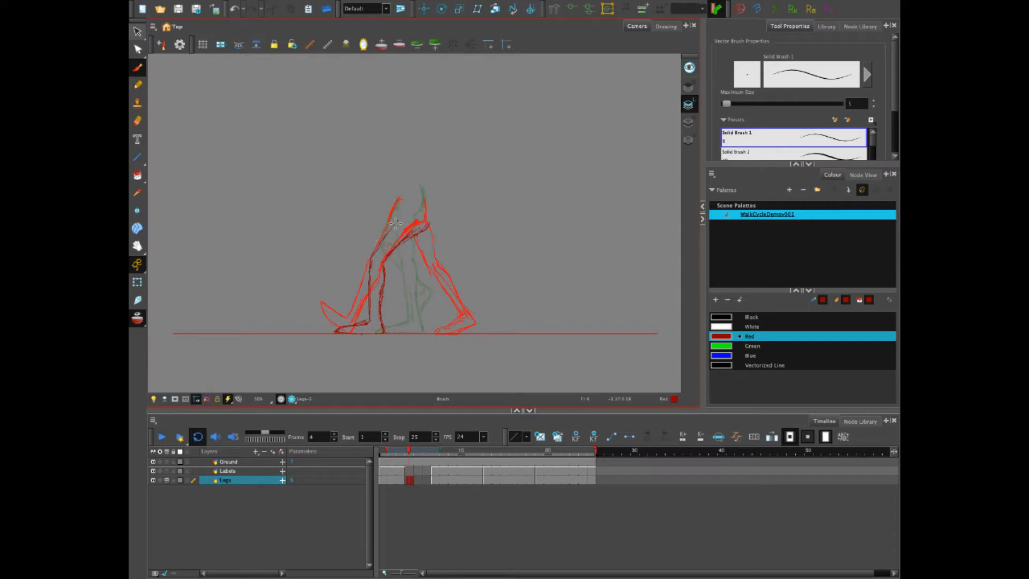
{"action": "left_click_drag", "start_coordinate": [395, 221], "coordinate": [376, 244]}
Select the toe part of the red front foot and shorten it slightly
{"action": "key", "text": "alt+s"}
{"action": "mouse_move", "coordinate": [412, 184]}
{"action": "left_mouse_down"}
{"action": "mouse_move", "coordinate": [340, 336]}
{"action": "mouse_move", "coordinate": [431, 188]}
{"action": "left_mouse_up"}
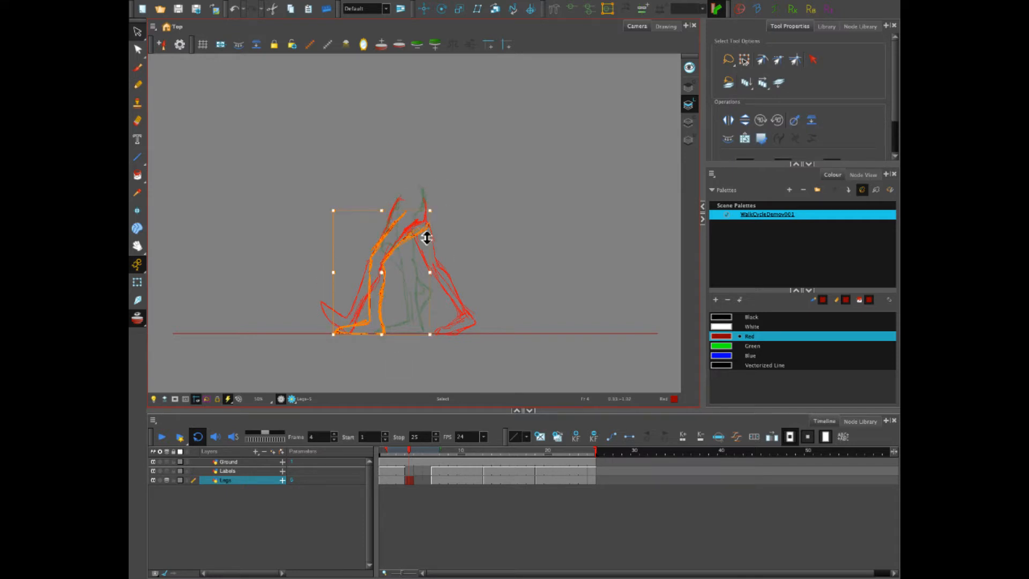
{"action": "left_click", "coordinate": [484, 299]}
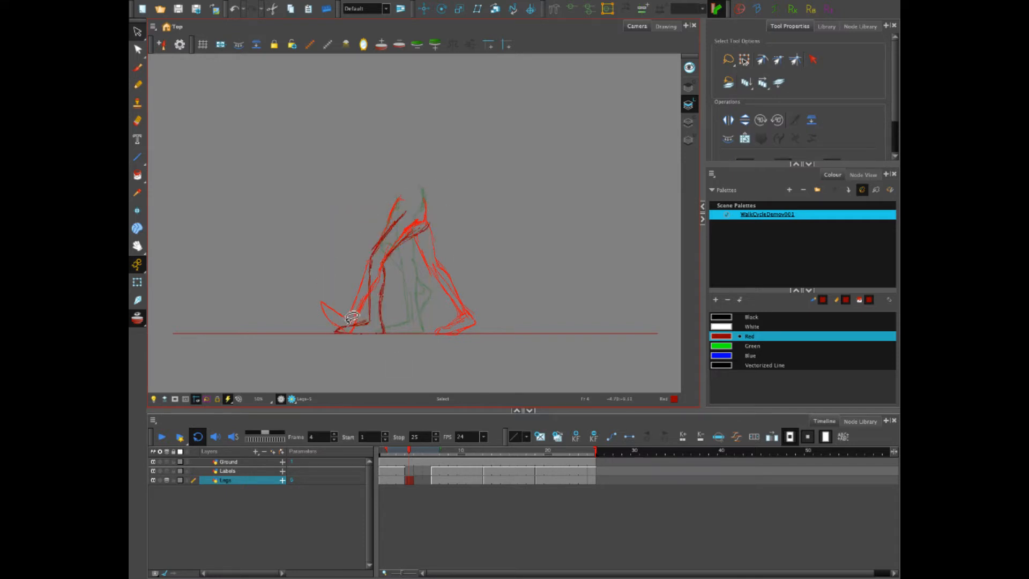
{"action": "left_click", "coordinate": [363, 320]}
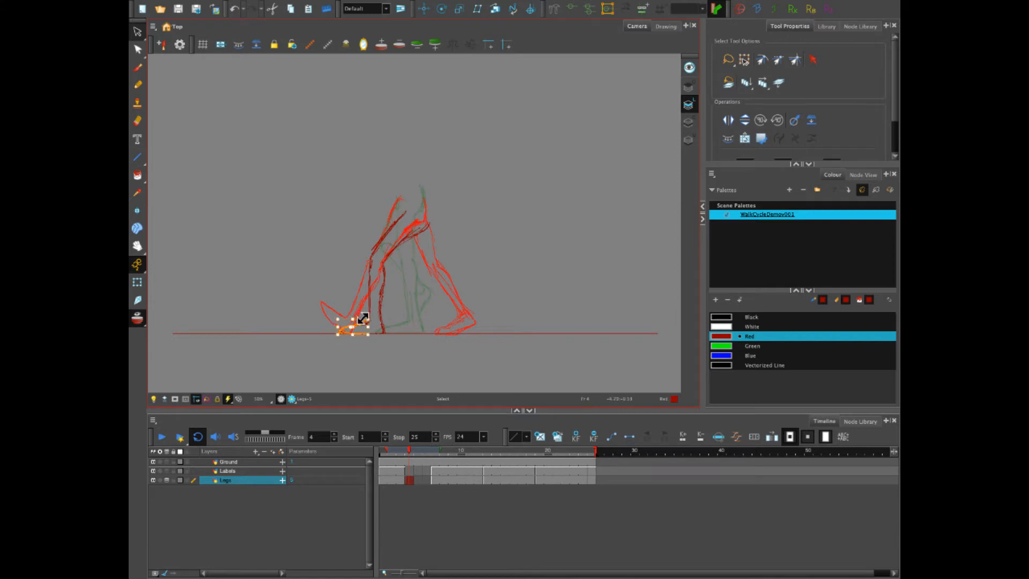
{"action": "left_click", "coordinate": [432, 299]}
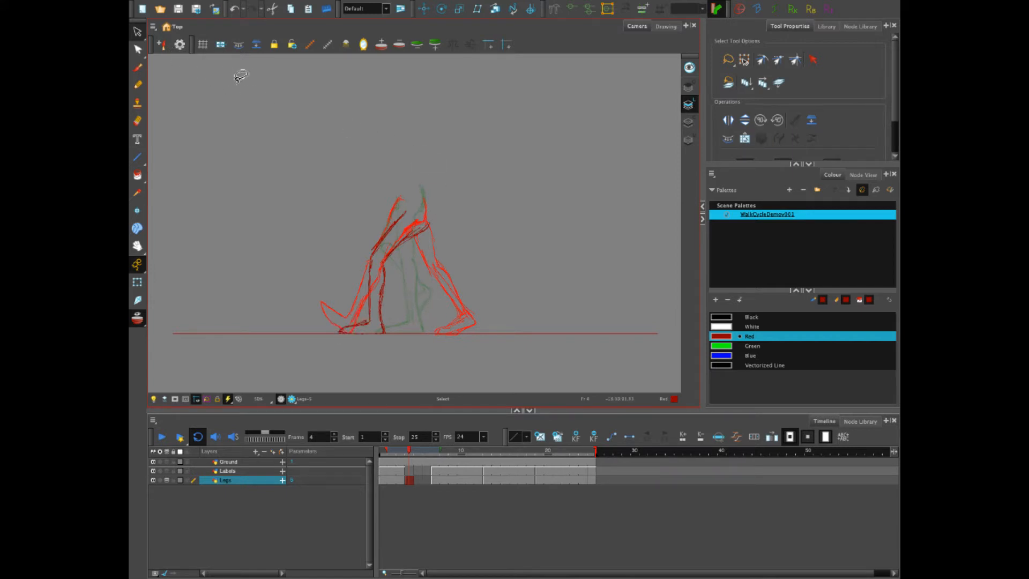
Sketch the red curve of the buttock behind the hip at the top of the front thigh
{"action": "left_click", "coordinate": [137, 67]}
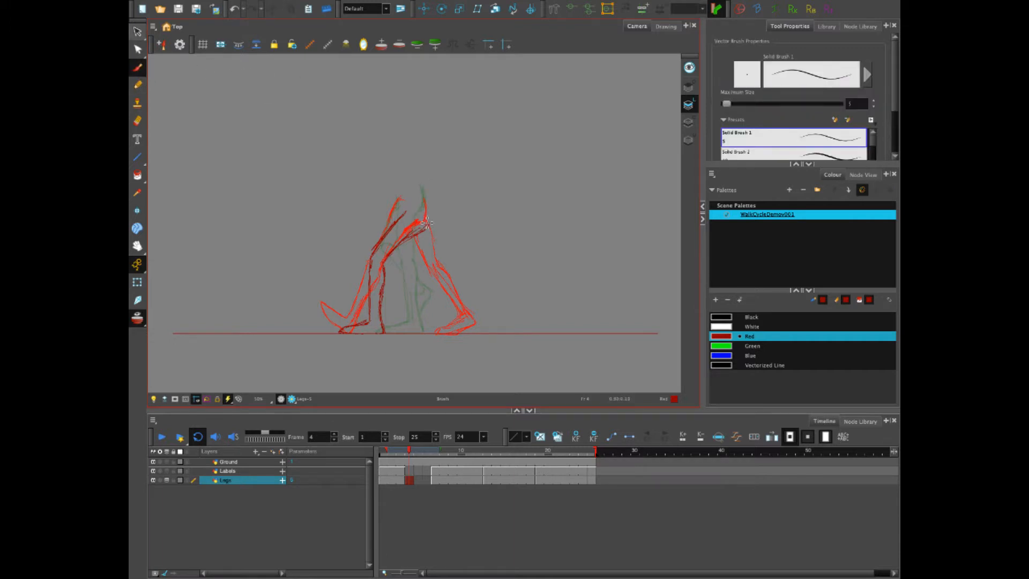
{"action": "left_click_drag", "start_coordinate": [431, 215], "coordinate": [418, 232]}
{"action": "left_click_drag", "start_coordinate": [409, 453], "coordinate": [409, 454]}
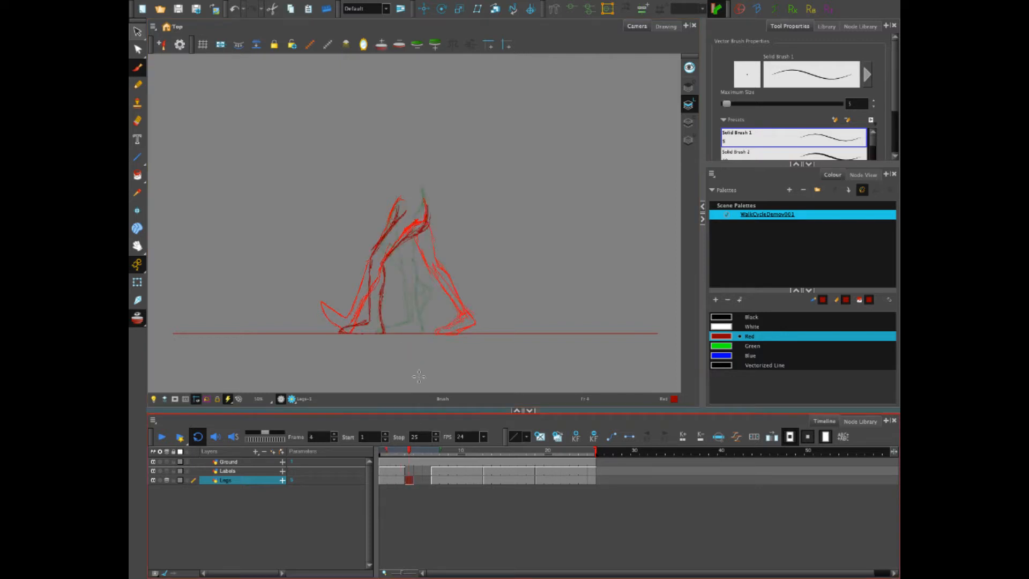
Sketch the rear leg's thigh, knee and lower leg in Blue, extending backward from the hip
{"action": "left_click", "coordinate": [728, 356]}
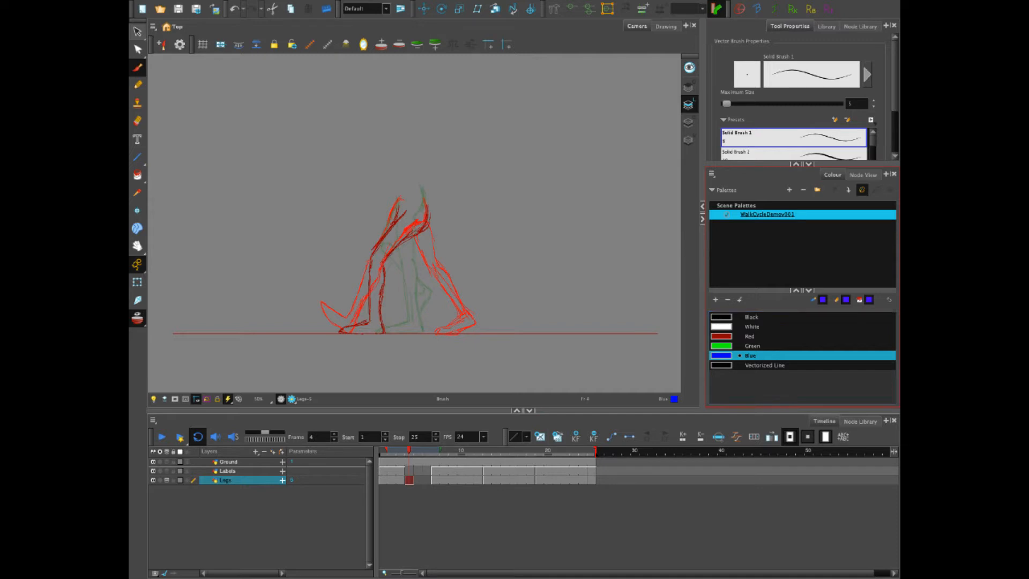
{"action": "mouse_move", "coordinate": [417, 238]}
{"action": "left_mouse_down"}
{"action": "mouse_move", "coordinate": [466, 298]}
{"action": "mouse_move", "coordinate": [447, 331]}
{"action": "mouse_move", "coordinate": [477, 308]}
{"action": "left_mouse_up"}
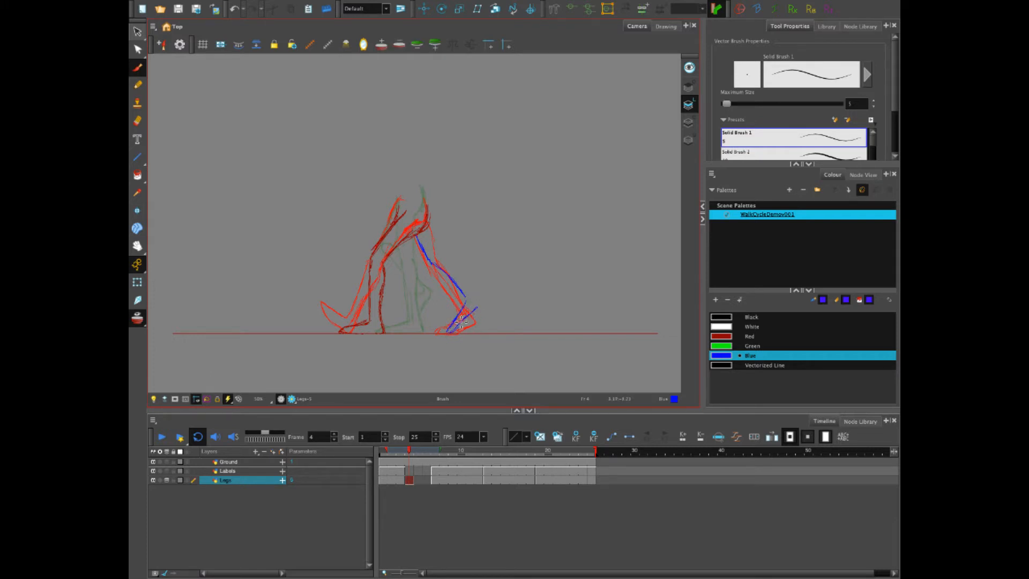
{"action": "key", "text": "alt+s"}
{"action": "key", "text": "ctrl+z"}
{"action": "mouse_move", "coordinate": [465, 300]}
{"action": "left_mouse_down"}
{"action": "mouse_move", "coordinate": [451, 328]}
{"action": "mouse_move", "coordinate": [471, 319]}
{"action": "left_mouse_up"}
{"action": "mouse_move", "coordinate": [426, 225]}
{"action": "left_mouse_down"}
{"action": "mouse_move", "coordinate": [430, 268]}
{"action": "mouse_move", "coordinate": [416, 243]}
{"action": "mouse_move", "coordinate": [431, 265]}
{"action": "mouse_move", "coordinate": [431, 240]}
{"action": "mouse_move", "coordinate": [456, 283]}
{"action": "mouse_move", "coordinate": [444, 259]}
{"action": "left_mouse_up"}
{"action": "key", "text": "e"}
{"action": "key", "text": "alt+b"}
{"action": "mouse_move", "coordinate": [426, 224]}
{"action": "left_mouse_down"}
{"action": "mouse_move", "coordinate": [431, 268]}
{"action": "mouse_move", "coordinate": [440, 258]}
{"action": "mouse_move", "coordinate": [430, 269]}
{"action": "mouse_move", "coordinate": [435, 260]}
{"action": "mouse_move", "coordinate": [468, 289]}
{"action": "mouse_move", "coordinate": [434, 259]}
{"action": "mouse_move", "coordinate": [470, 316]}
{"action": "mouse_move", "coordinate": [447, 333]}
{"action": "mouse_move", "coordinate": [470, 299]}
{"action": "left_mouse_up"}
{"action": "key", "text": "alt+e"}
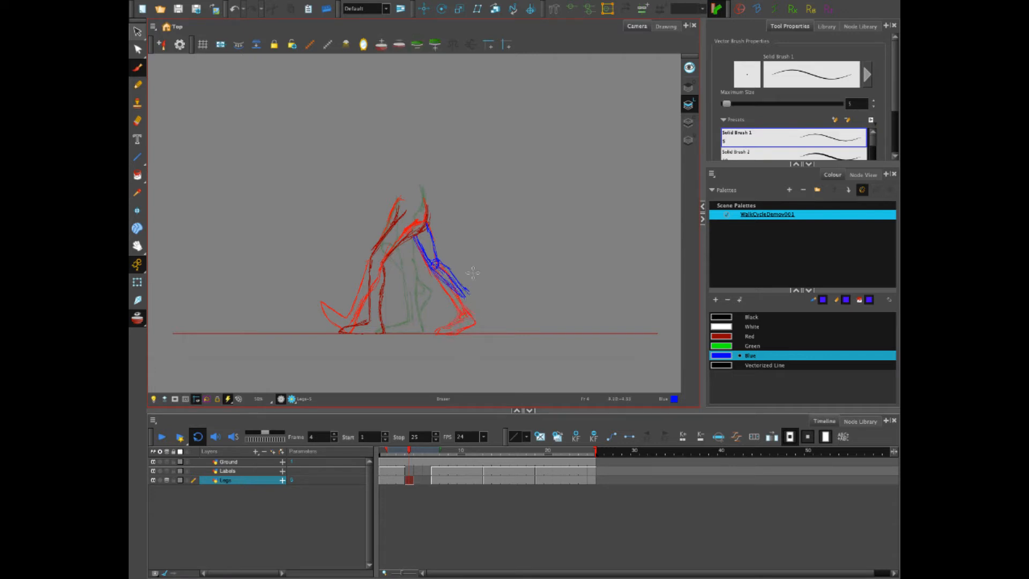
Erase the construction lines around the blue leg's knee and redraw the leg's outline
{"action": "mouse_move", "coordinate": [438, 269]}
{"action": "left_mouse_down"}
{"action": "mouse_move", "coordinate": [453, 285]}
{"action": "mouse_move", "coordinate": [430, 259]}
{"action": "mouse_move", "coordinate": [434, 245]}
{"action": "left_mouse_up"}
{"action": "key", "text": "alt+b"}
{"action": "left_click_drag", "start_coordinate": [466, 289], "coordinate": [424, 236]}
{"action": "mouse_move", "coordinate": [524, 214]}
{"action": "left_mouse_down"}
{"action": "mouse_move", "coordinate": [514, 255]}
{"action": "mouse_move", "coordinate": [492, 273]}
{"action": "mouse_move", "coordinate": [577, 249]}
{"action": "left_mouse_up"}
{"action": "left_click_drag", "start_coordinate": [482, 285], "coordinate": [592, 282]}
{"action": "key", "text": "ctrl+z"}
{"action": "key", "text": "ctrl+z"}
{"action": "key", "text": "ctrl+z"}
Sketch the rear foot in blue with the heel raised, and shift the lower leg and foot slightly backward
{"action": "mouse_move", "coordinate": [474, 294]}
{"action": "left_mouse_down"}
{"action": "mouse_move", "coordinate": [456, 328]}
{"action": "mouse_move", "coordinate": [461, 298]}
{"action": "mouse_move", "coordinate": [461, 330]}
{"action": "mouse_move", "coordinate": [473, 295]}
{"action": "mouse_move", "coordinate": [468, 310]}
{"action": "left_mouse_up"}
{"action": "left_click", "coordinate": [137, 49]}
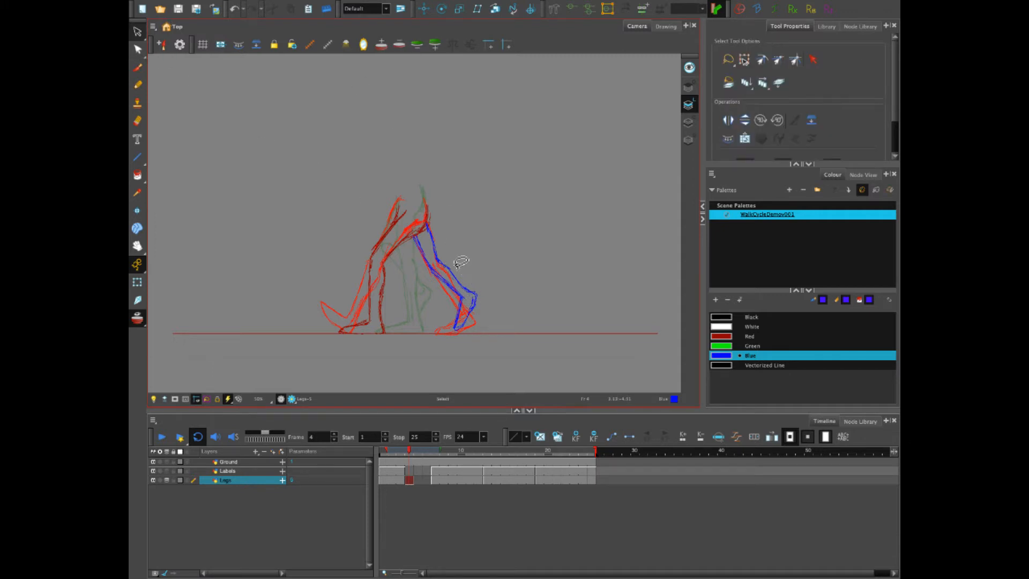
{"action": "mouse_move", "coordinate": [466, 266]}
{"action": "left_mouse_down"}
{"action": "mouse_move", "coordinate": [449, 333]}
{"action": "mouse_move", "coordinate": [471, 271]}
{"action": "left_mouse_up"}
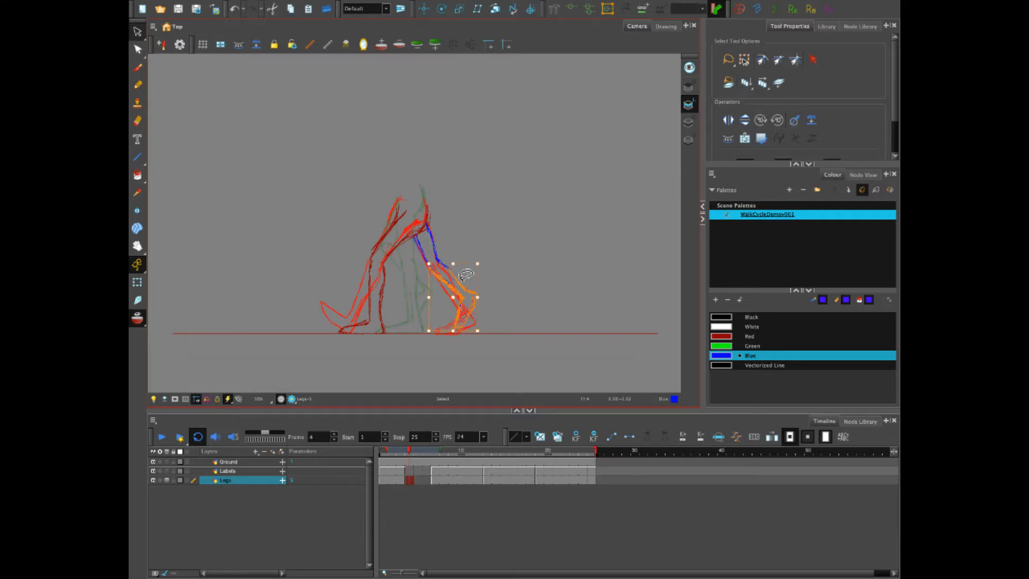
{"action": "left_click_drag", "start_coordinate": [485, 331], "coordinate": [488, 326]}
{"action": "left_click", "coordinate": [507, 278]}
{"action": "mouse_move", "coordinate": [487, 284]}
{"action": "left_mouse_down"}
{"action": "mouse_move", "coordinate": [457, 311]}
{"action": "mouse_move", "coordinate": [490, 299]}
{"action": "mouse_move", "coordinate": [485, 311]}
{"action": "left_mouse_up"}
{"action": "left_click", "coordinate": [505, 285]}
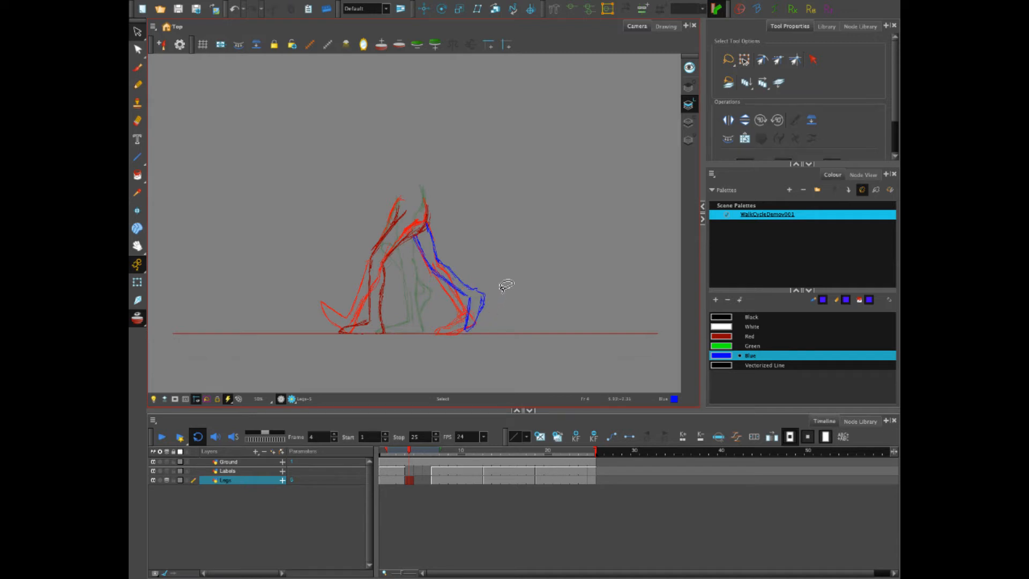
Select both legs of the frame 4 drawing and nudge them four increments toward the walking direction
{"action": "mouse_move", "coordinate": [489, 232]}
{"action": "left_mouse_down"}
{"action": "mouse_move", "coordinate": [326, 254]}
{"action": "mouse_move", "coordinate": [520, 218]}
{"action": "left_mouse_up"}
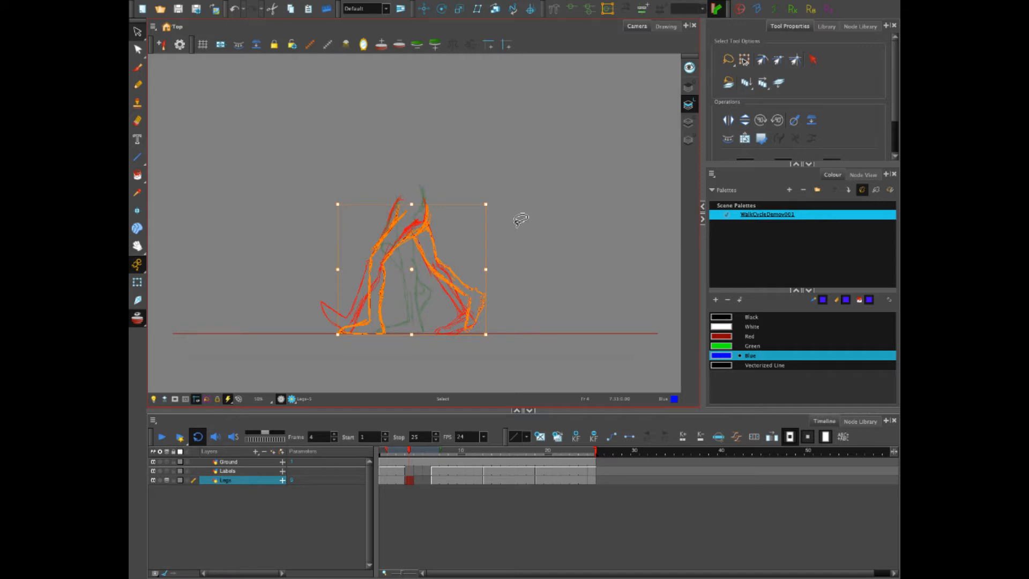
{"action": "key", "text": "Left"}
{"action": "key", "text": "Left"}
{"action": "key", "text": "Left"}
{"action": "key", "text": "Left"}
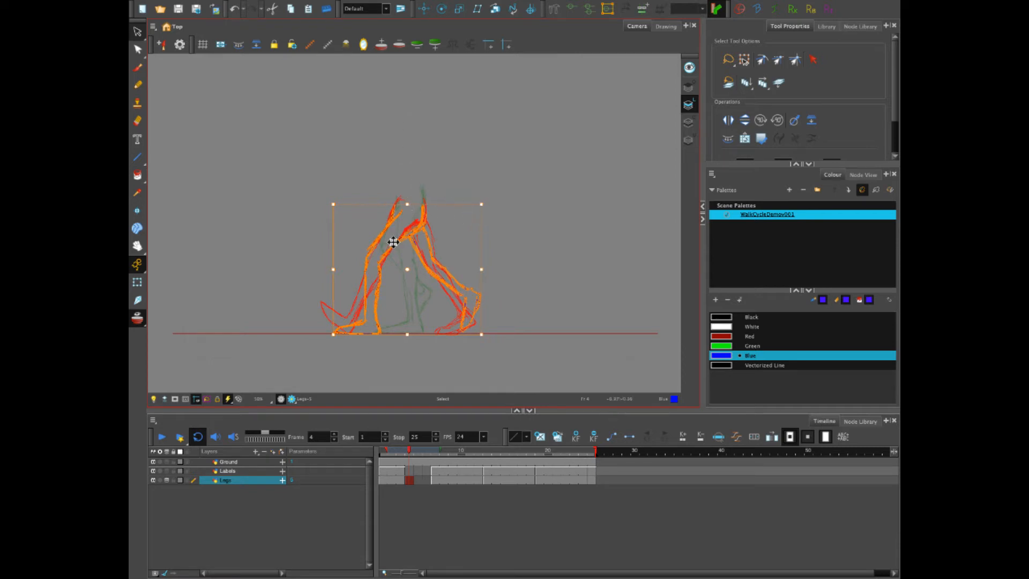
{"action": "left_click", "coordinate": [557, 233]}
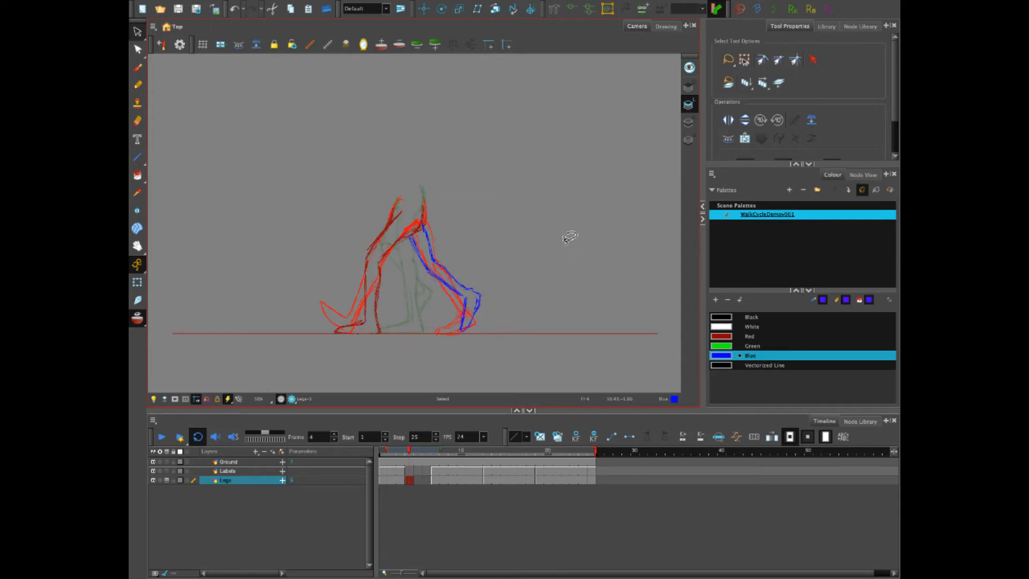
Add a new vector drawing layer named Reference
{"action": "left_click", "coordinate": [137, 69]}
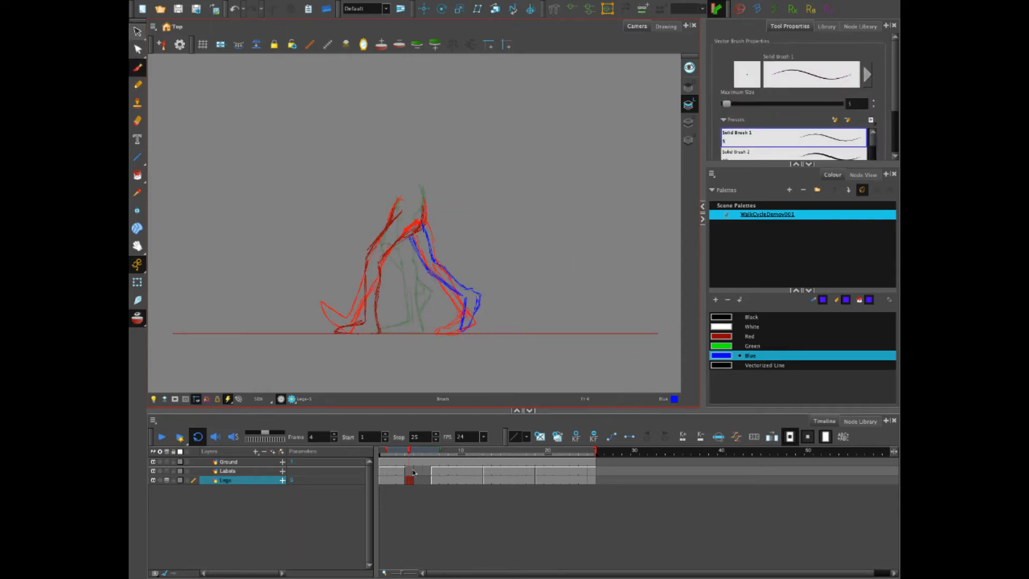
{"action": "left_click", "coordinate": [488, 480]}
{"action": "left_click", "coordinate": [514, 481]}
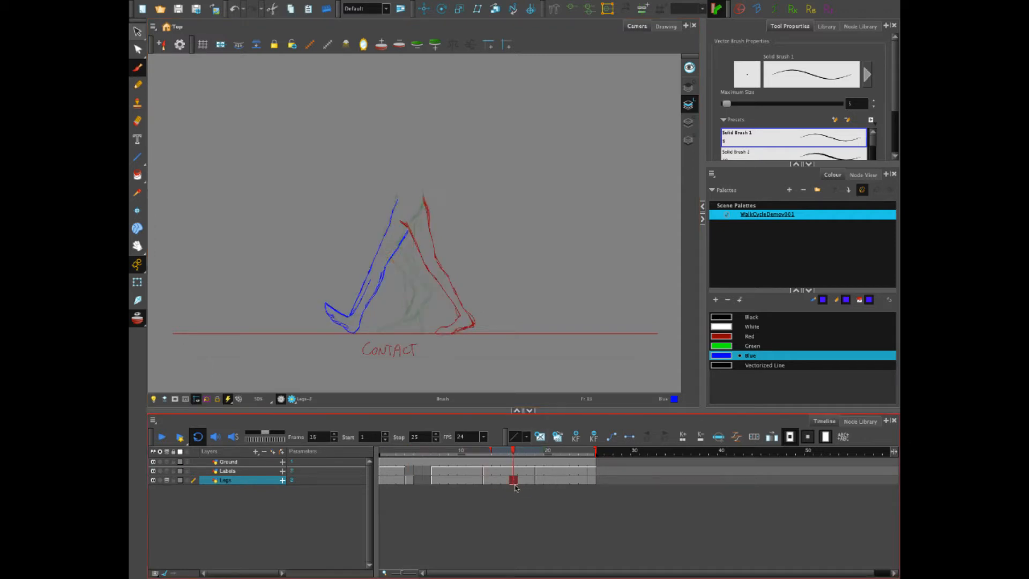
{"action": "left_click", "coordinate": [410, 480]}
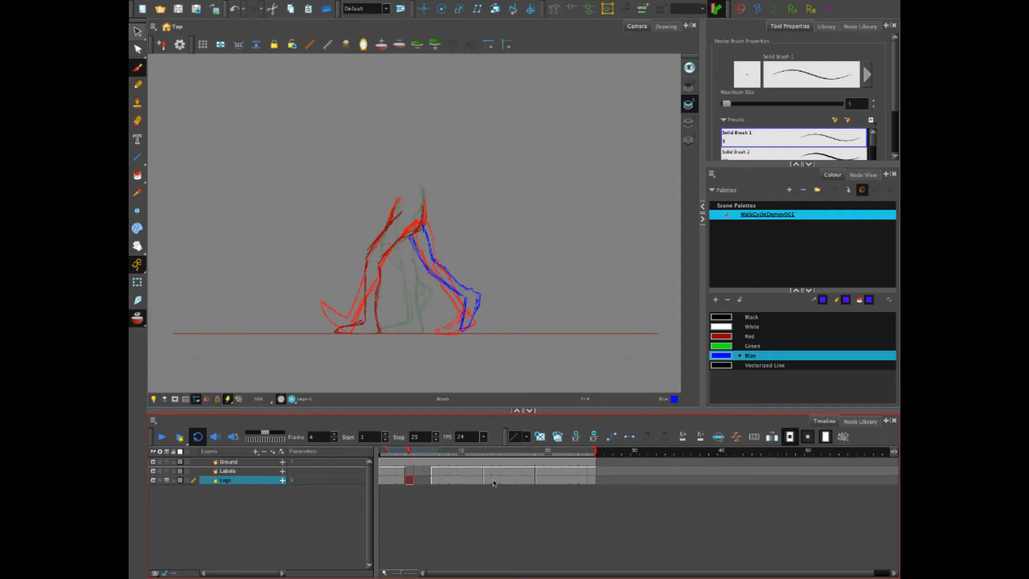
{"action": "left_click", "coordinate": [256, 453]}
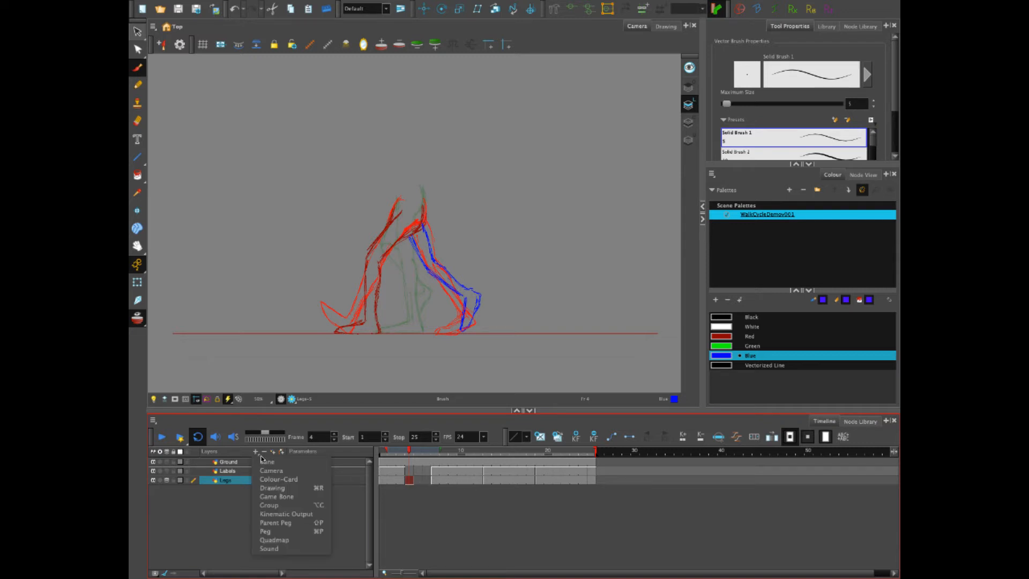
{"action": "left_click", "coordinate": [280, 489]}
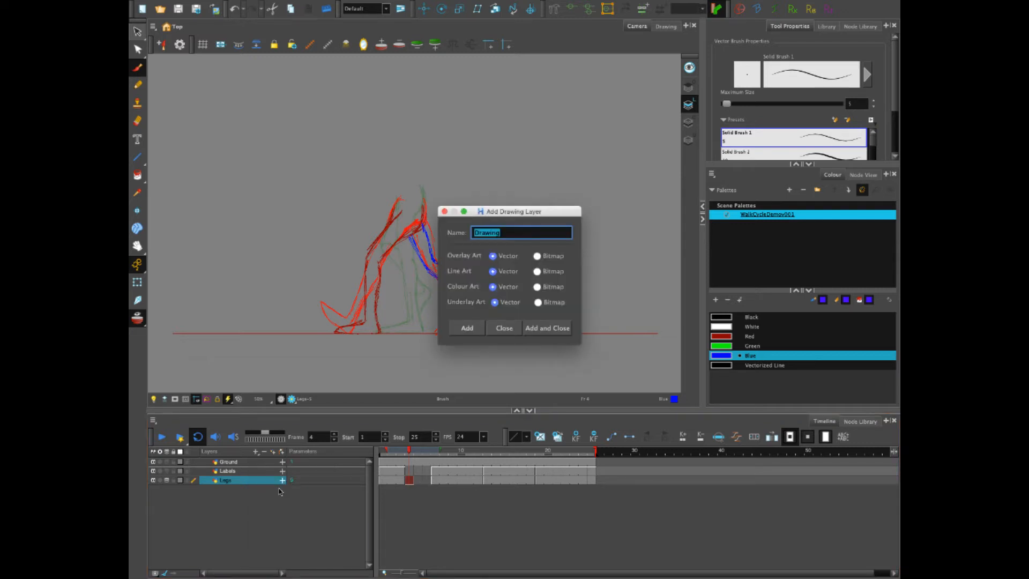
{"action": "type", "text": "Reference"}
{"action": "key", "text": "Return"}
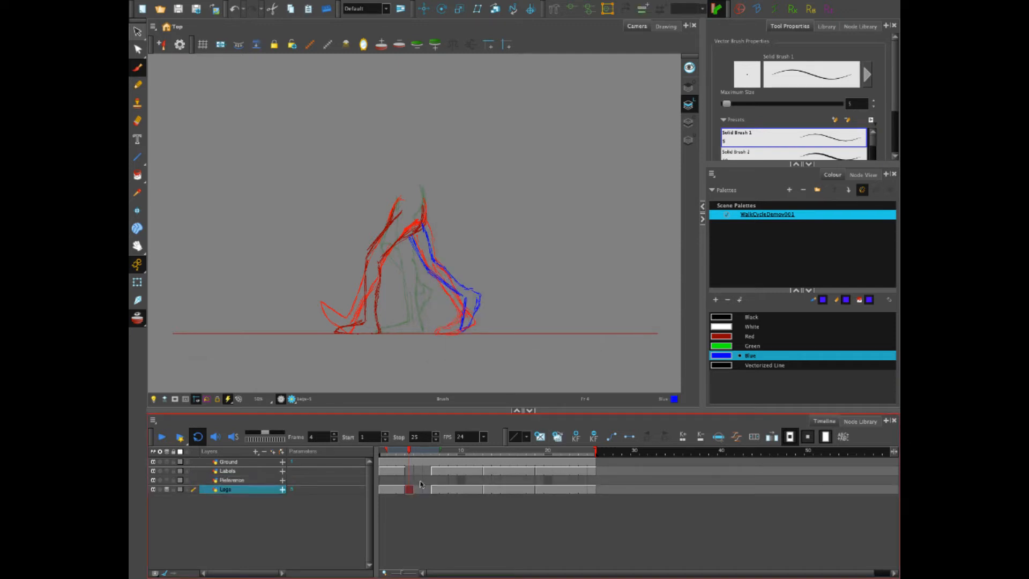
Select and copy both legs of the frame 4 drawing on the Legs layer
{"action": "left_click", "coordinate": [514, 480]}
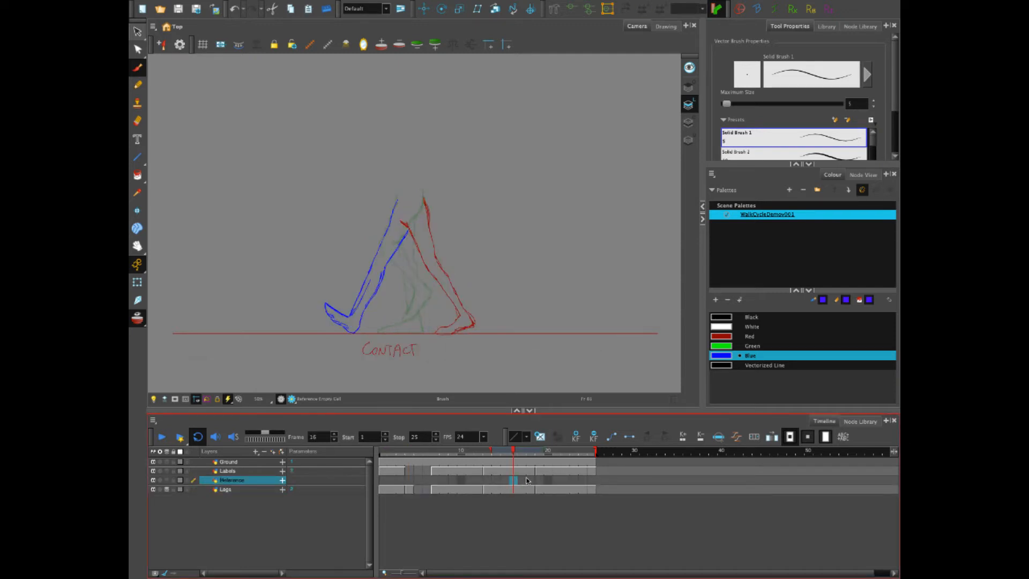
{"action": "left_click", "coordinate": [409, 490]}
{"action": "left_click", "coordinate": [138, 32]}
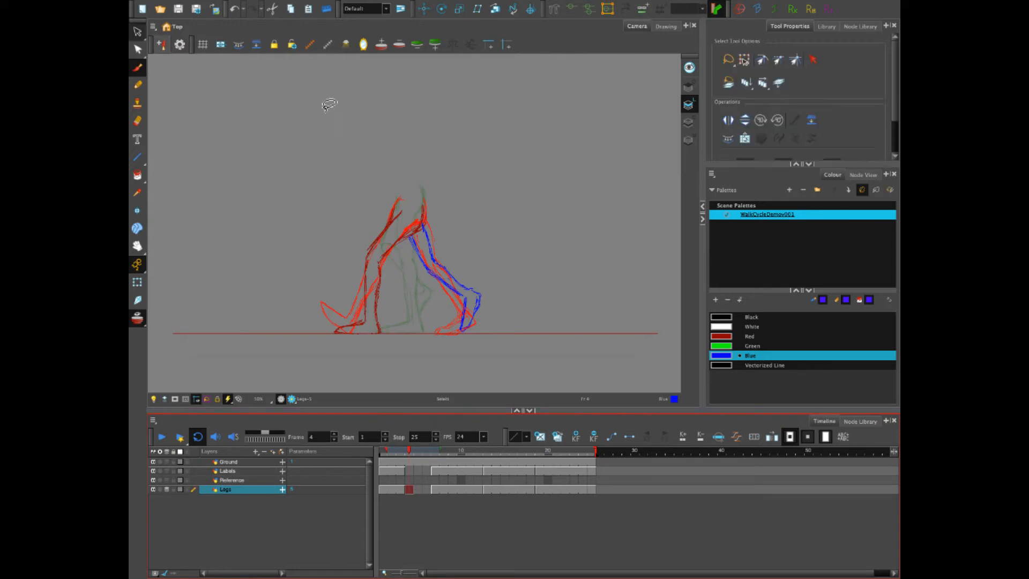
{"action": "mouse_move", "coordinate": [416, 178]}
{"action": "left_mouse_down"}
{"action": "mouse_move", "coordinate": [459, 346]}
{"action": "mouse_move", "coordinate": [464, 181]}
{"action": "left_mouse_up"}
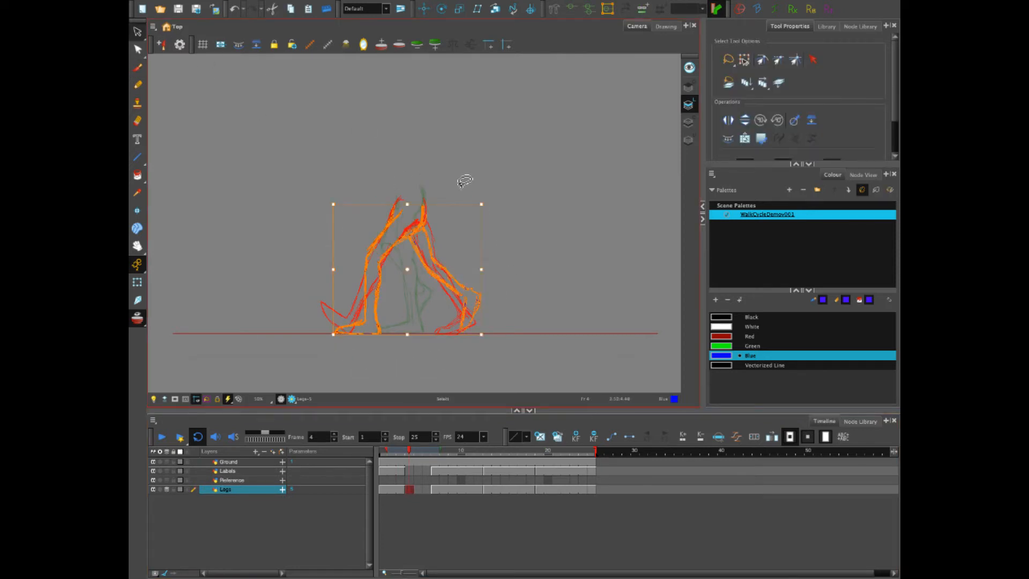
Clear the exposure of frames 16 to 18 on the Legs layer
{"action": "left_click", "coordinate": [513, 480]}
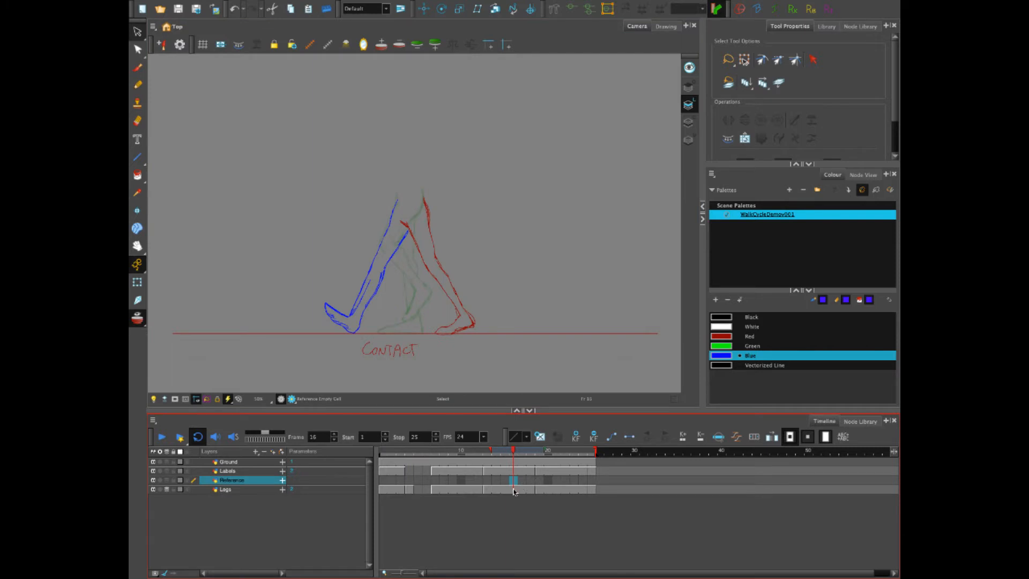
{"action": "left_click", "coordinate": [513, 489]}
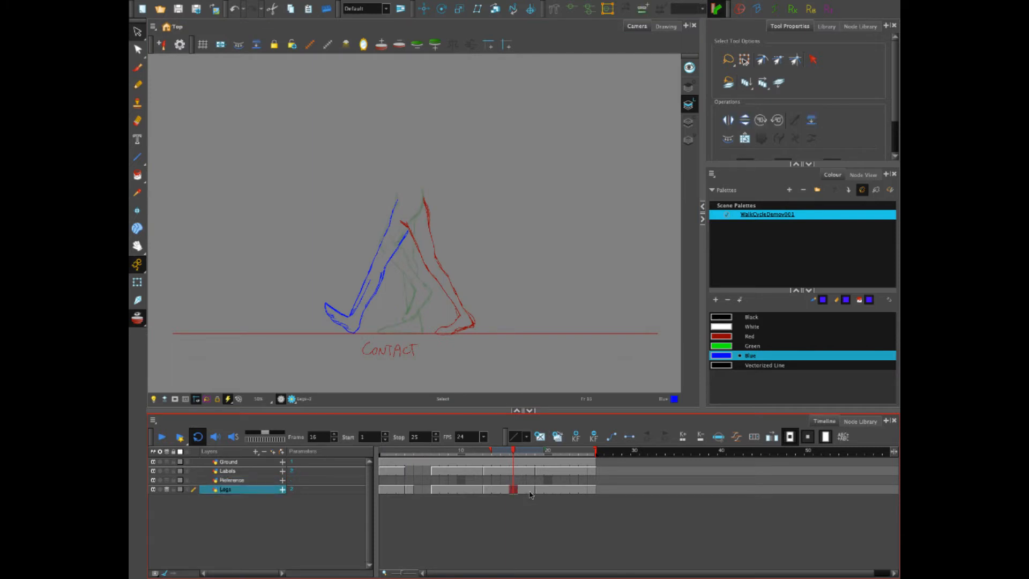
{"action": "left_click", "coordinate": [532, 491], "text": "shift"}
{"action": "key", "text": "Delete"}
Paste the copied legs into frame 16 of the Reference layer and move that layer below Legs
{"action": "left_click", "coordinate": [513, 480]}
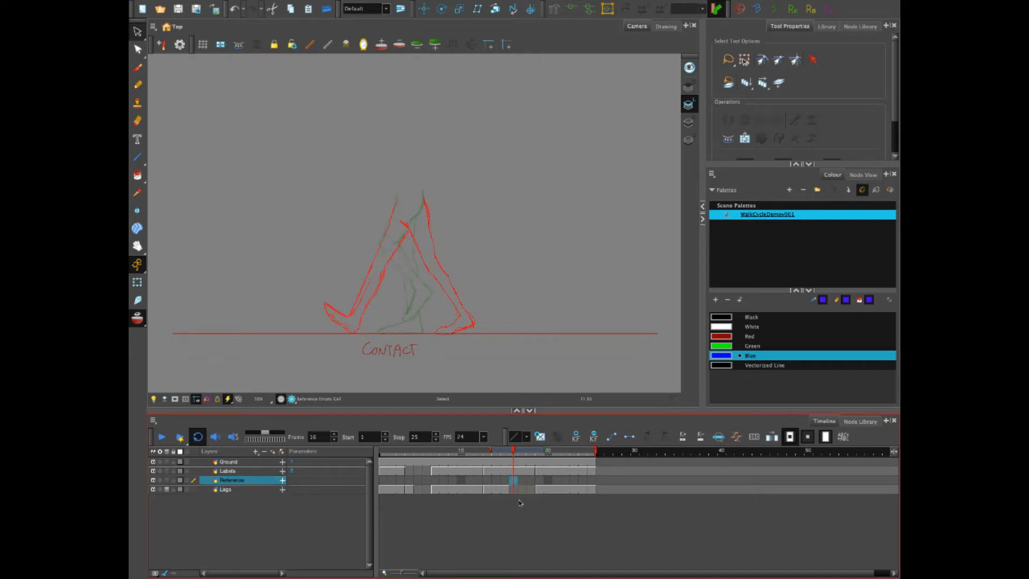
{"action": "key", "text": "ctrl+v"}
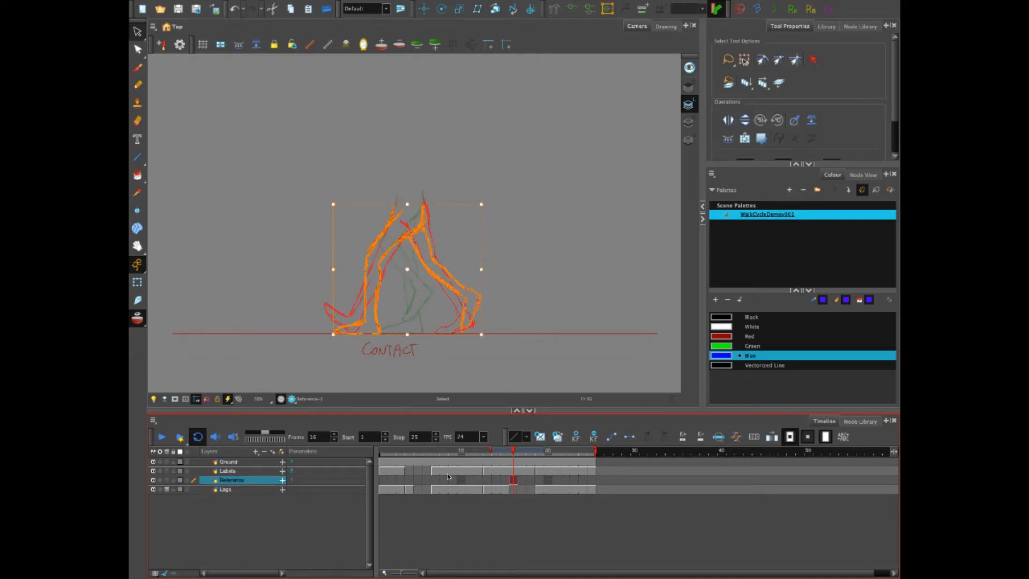
{"action": "left_click_drag", "start_coordinate": [234, 486], "coordinate": [236, 498]}
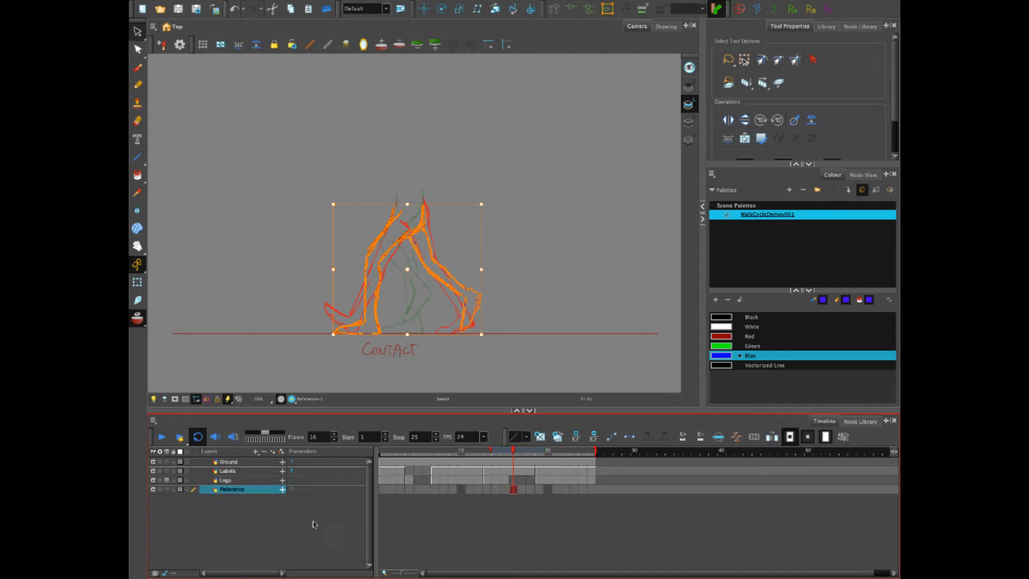
Select both pasted legs on the Reference layer at frame 16 and recolour them White
{"action": "left_click", "coordinate": [515, 482]}
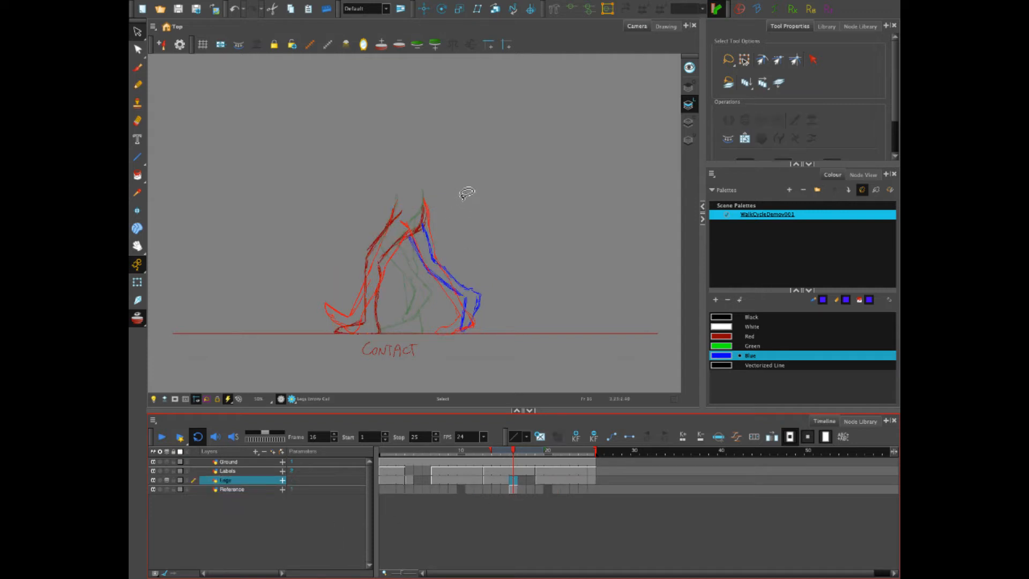
{"action": "mouse_move", "coordinate": [462, 203]}
{"action": "left_mouse_down"}
{"action": "mouse_move", "coordinate": [435, 191]}
{"action": "mouse_move", "coordinate": [325, 331]}
{"action": "mouse_move", "coordinate": [481, 312]}
{"action": "mouse_move", "coordinate": [487, 228]}
{"action": "left_mouse_up"}
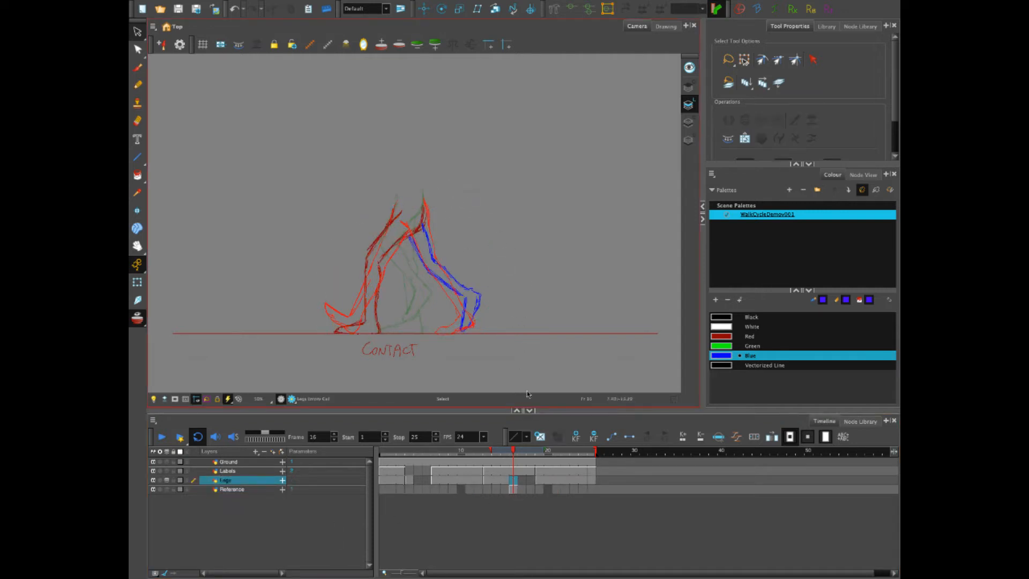
{"action": "left_click", "coordinate": [514, 490]}
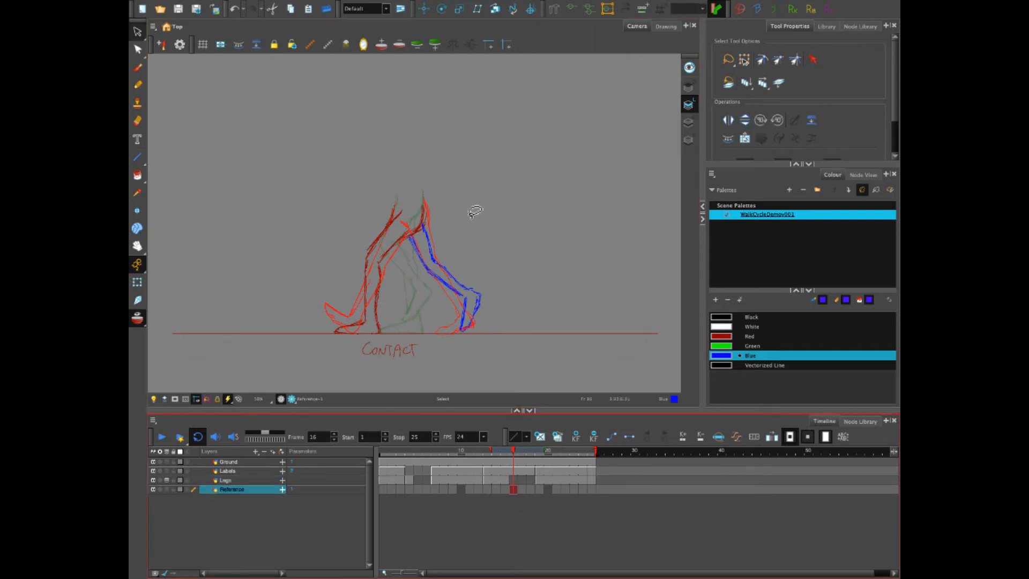
{"action": "mouse_move", "coordinate": [476, 212]}
{"action": "left_mouse_down"}
{"action": "mouse_move", "coordinate": [392, 195]}
{"action": "mouse_move", "coordinate": [365, 342]}
{"action": "mouse_move", "coordinate": [503, 308]}
{"action": "mouse_move", "coordinate": [462, 204]}
{"action": "left_mouse_up"}
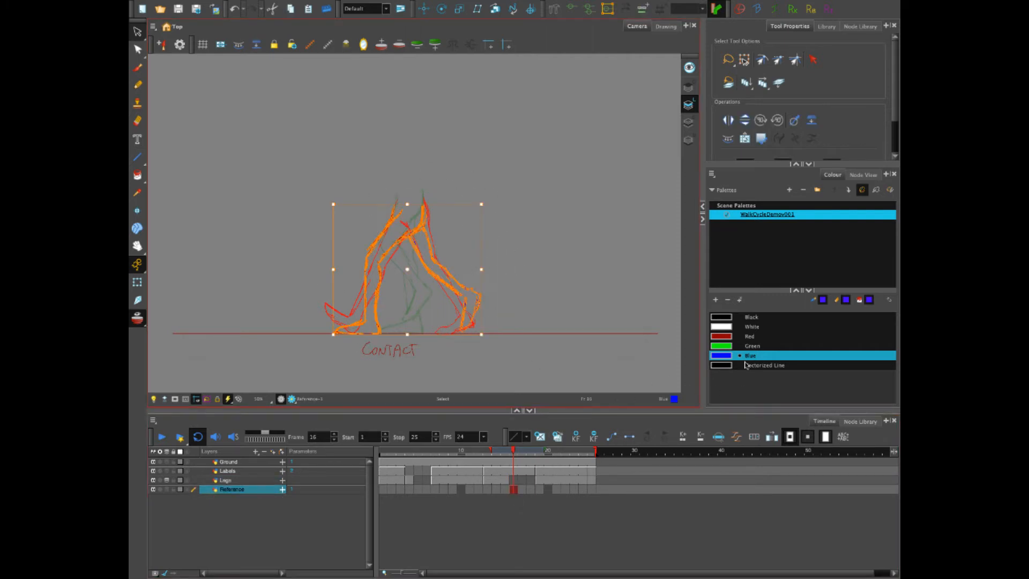
{"action": "left_click", "coordinate": [730, 330]}
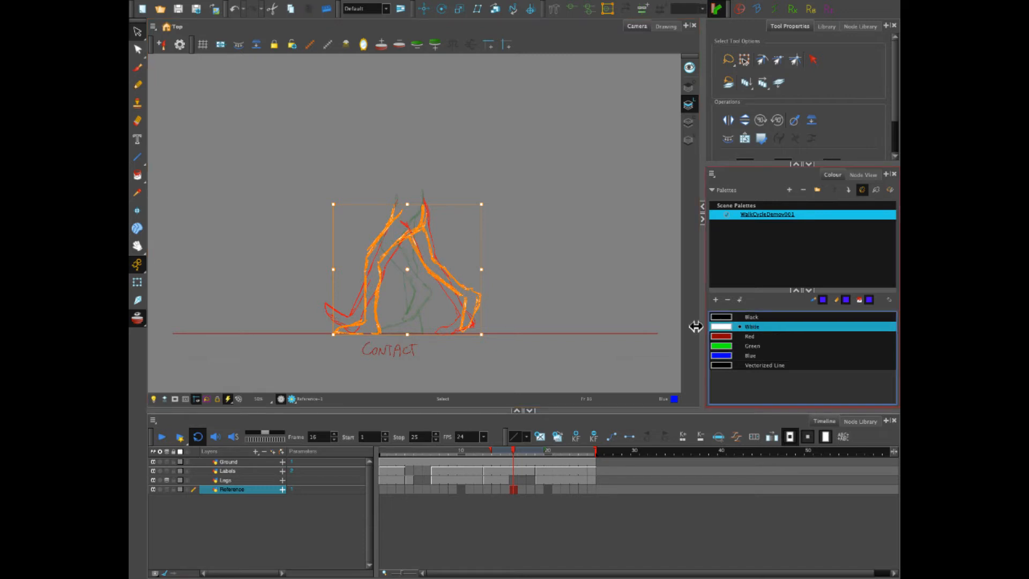
{"action": "left_click", "coordinate": [577, 298]}
Turn off onion skinning and compare the frame 16 reference with the contact pose at frame 15
{"action": "left_click", "coordinate": [515, 481]}
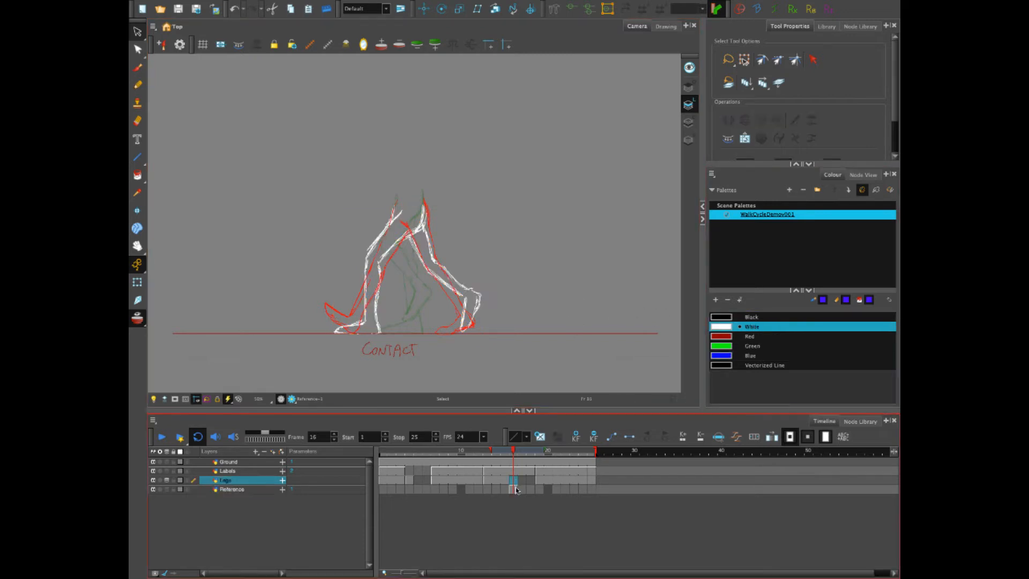
{"action": "left_click", "coordinate": [141, 324]}
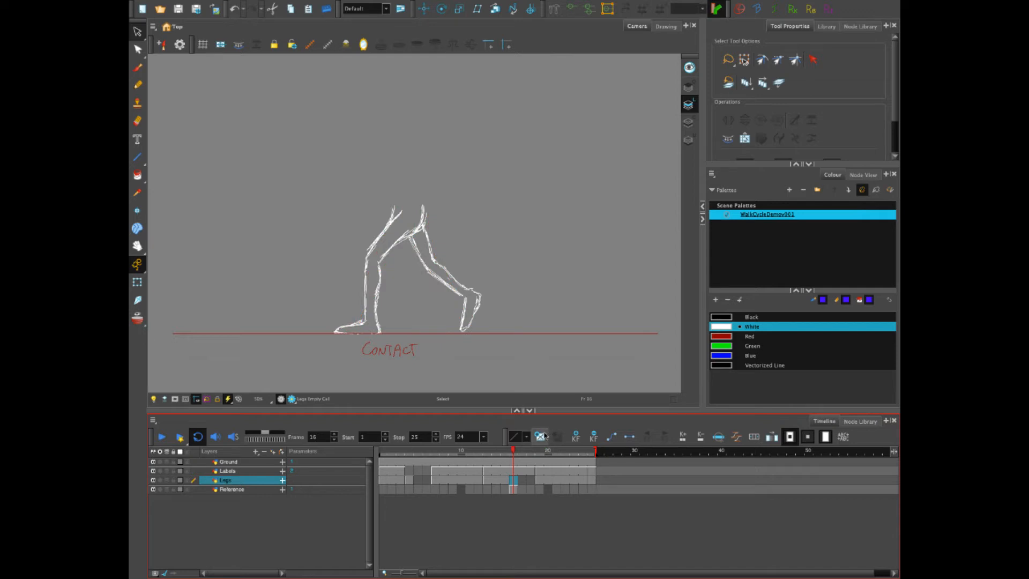
{"action": "left_click", "coordinate": [513, 490]}
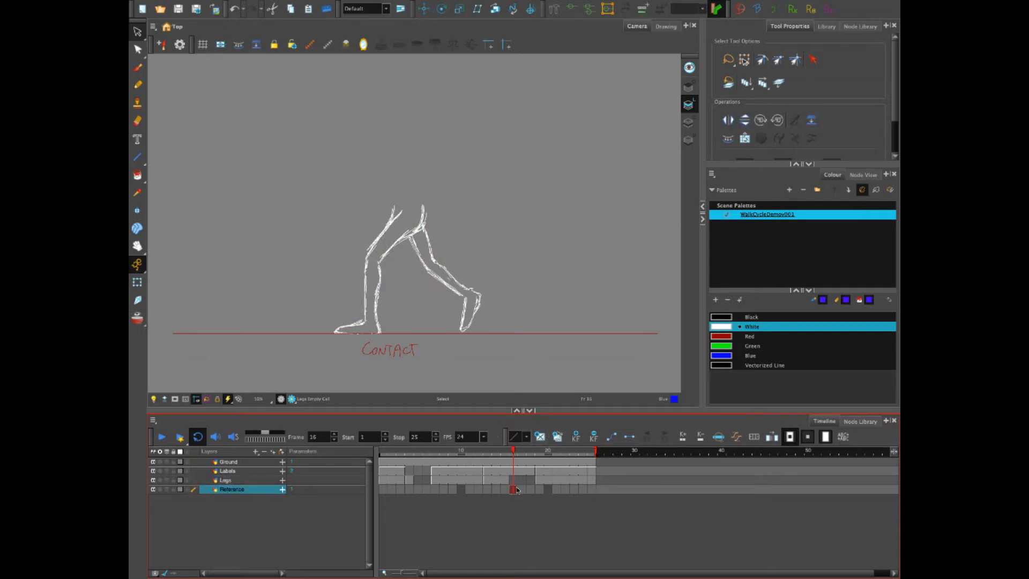
{"action": "left_click_drag", "start_coordinate": [512, 453], "coordinate": [507, 455]}
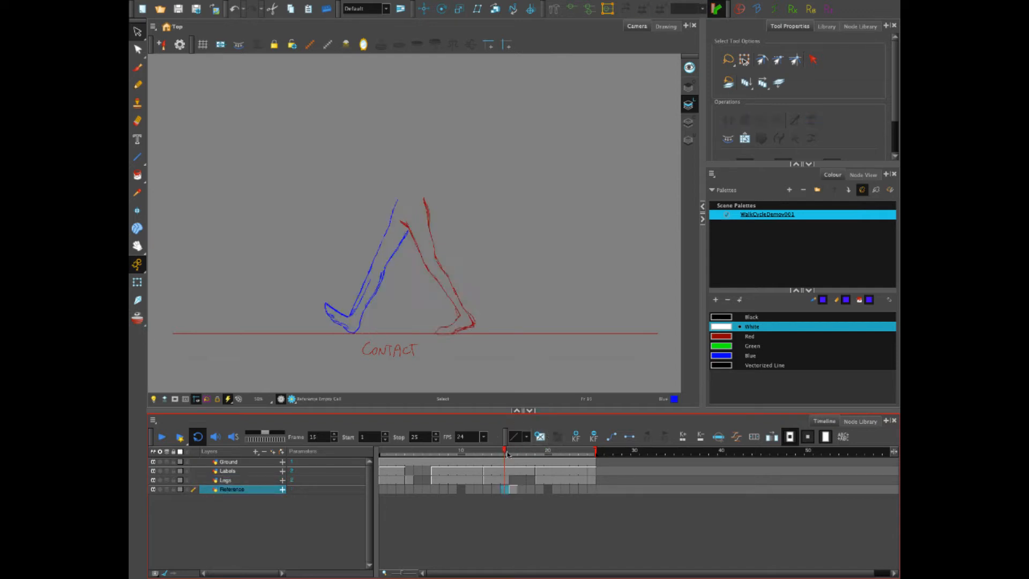
Sketch the front foot's sole and heel in Blue over the white reference on the Legs layer at frame 16
{"action": "left_click", "coordinate": [728, 356]}
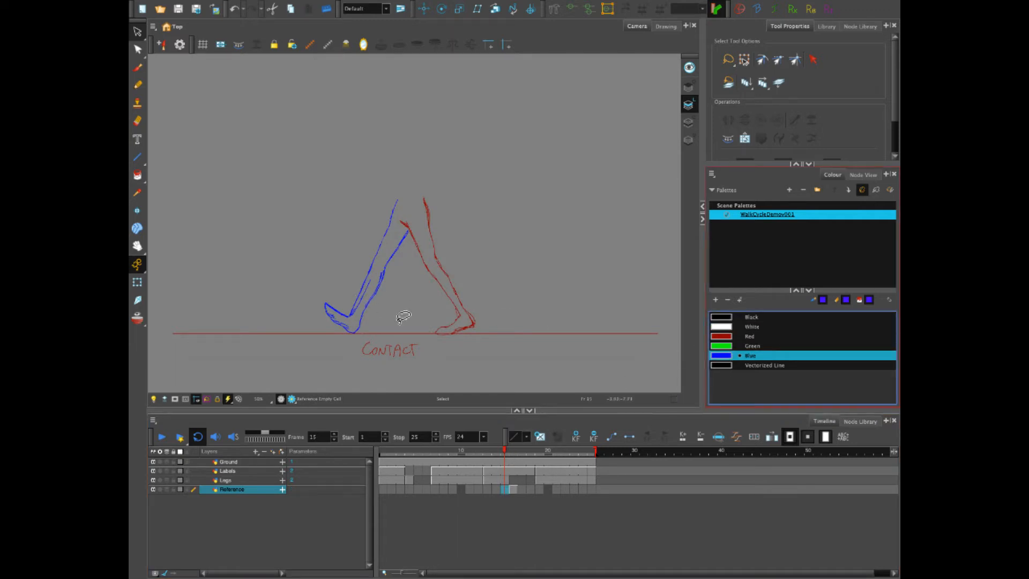
{"action": "left_click", "coordinate": [511, 479]}
{"action": "key", "text": "alt+b"}
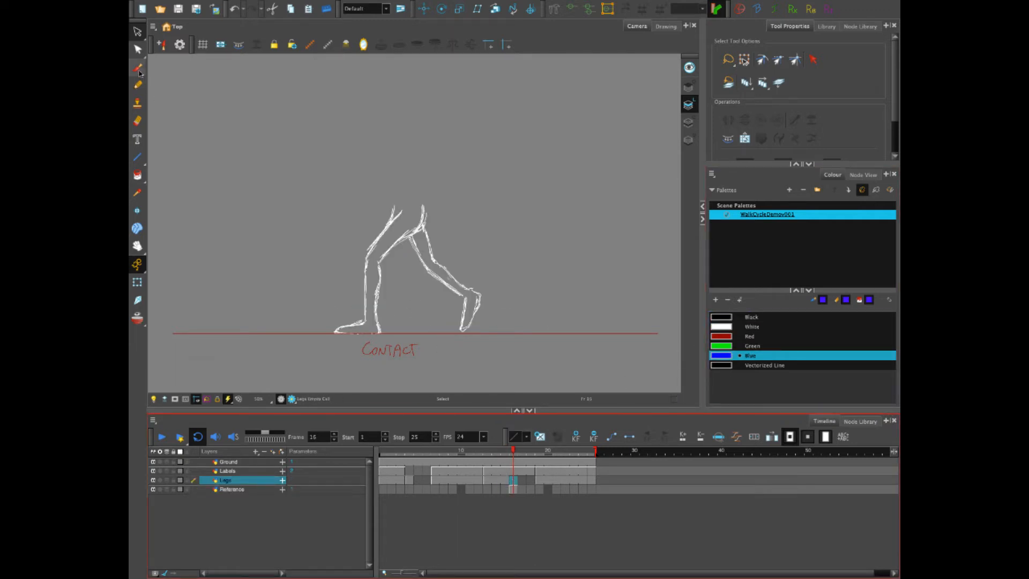
{"action": "left_click_drag", "start_coordinate": [335, 331], "coordinate": [378, 325]}
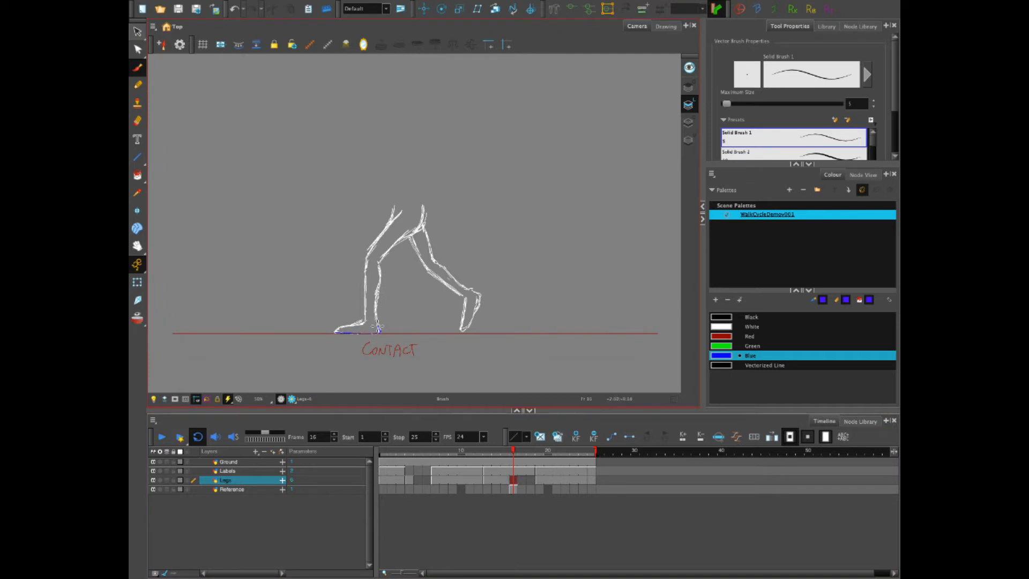
Sketch the top of the blue front foot at frame 16 and nudge the whole foot slightly backward
{"action": "left_click", "coordinate": [509, 451]}
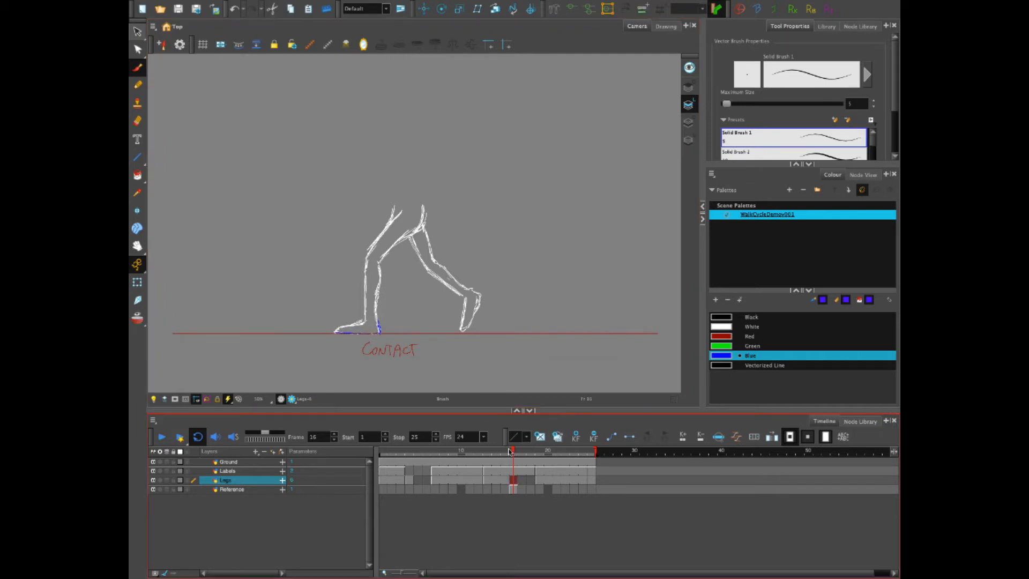
{"action": "key", "text": "comma"}
{"action": "left_click", "coordinate": [394, 480]}
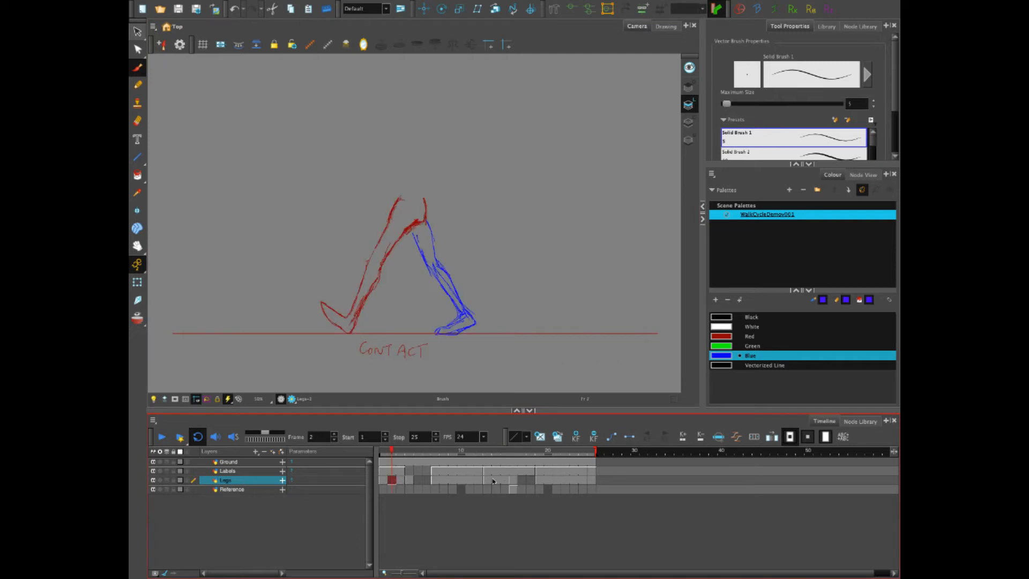
{"action": "left_click", "coordinate": [512, 481]}
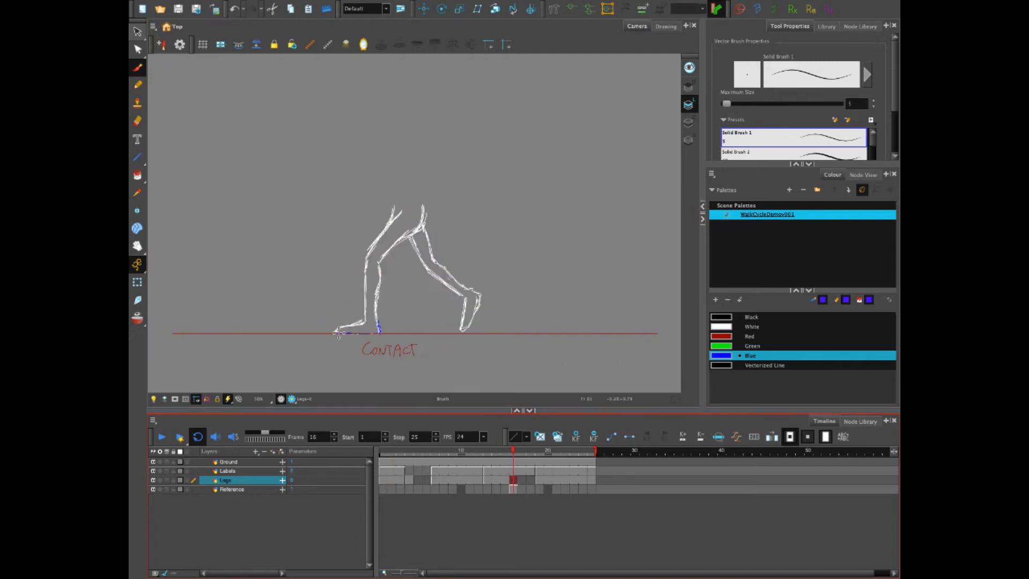
{"action": "mouse_move", "coordinate": [337, 332]}
{"action": "left_mouse_down"}
{"action": "mouse_move", "coordinate": [361, 320]}
{"action": "mouse_move", "coordinate": [330, 335]}
{"action": "mouse_move", "coordinate": [402, 317]}
{"action": "mouse_move", "coordinate": [373, 330]}
{"action": "left_mouse_up"}
{"action": "key", "text": "alt+s"}
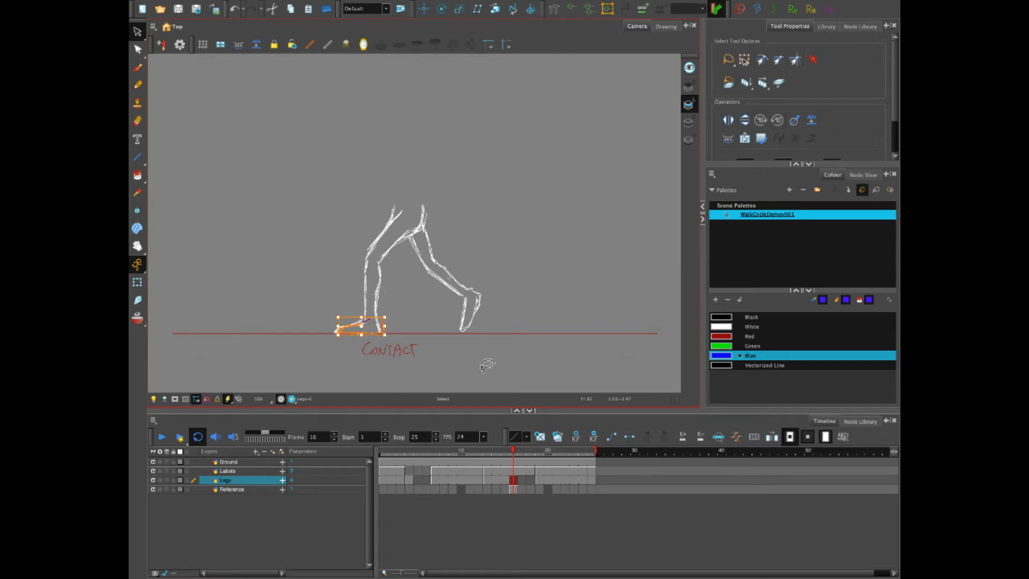
Compare the blue foot's placement at frame 16 with the contact poses at frames 2 and 15, and deselect the foot
{"action": "left_click", "coordinate": [505, 481]}
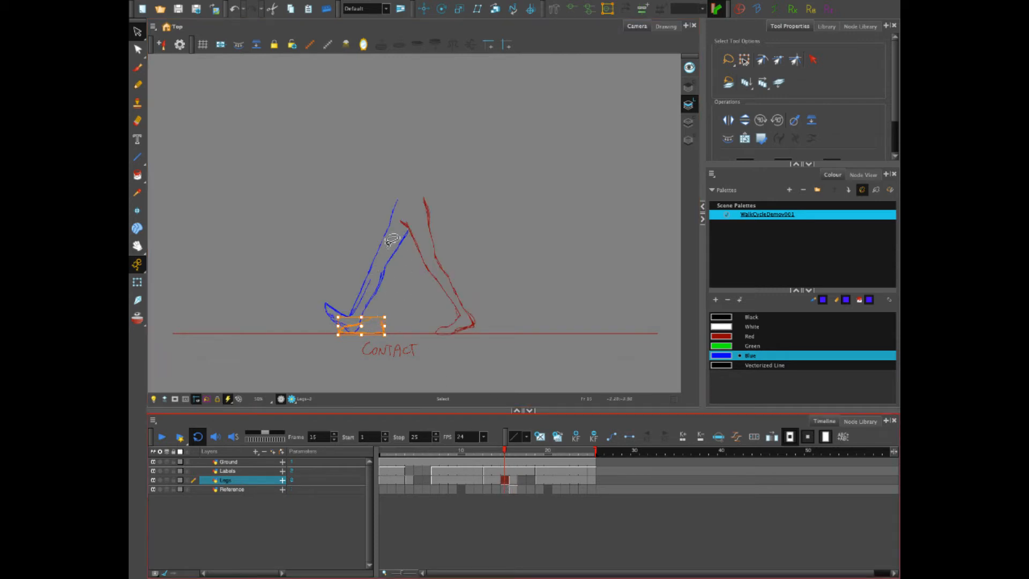
{"action": "left_click", "coordinate": [393, 480]}
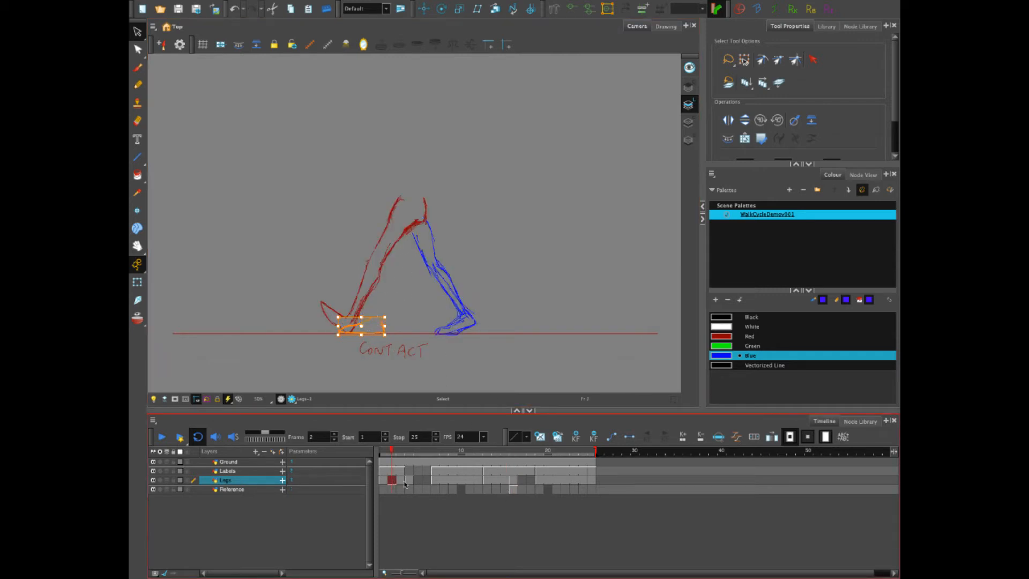
{"action": "left_click", "coordinate": [486, 481]}
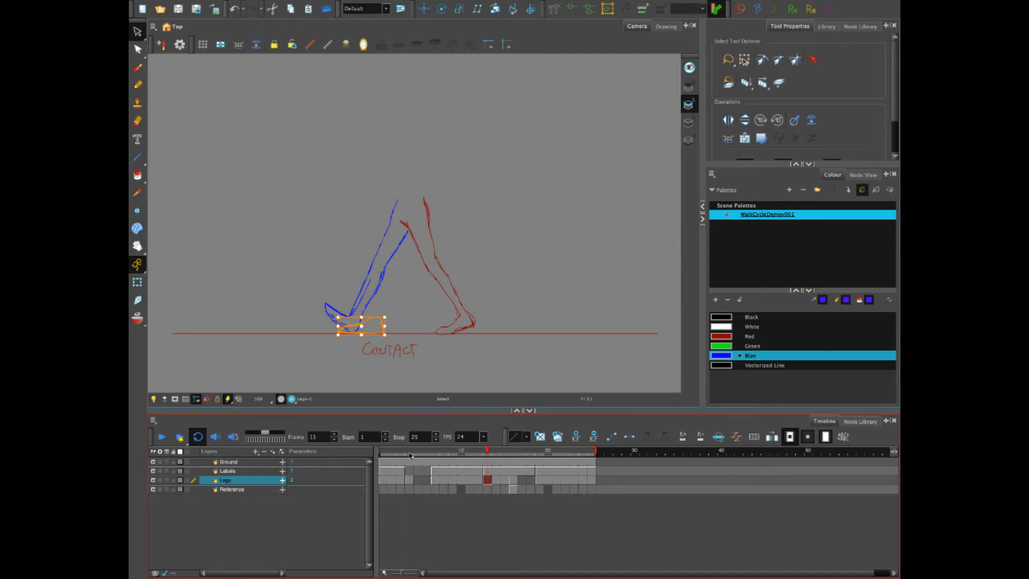
{"action": "left_click", "coordinate": [393, 480]}
{"action": "left_click", "coordinate": [512, 481]}
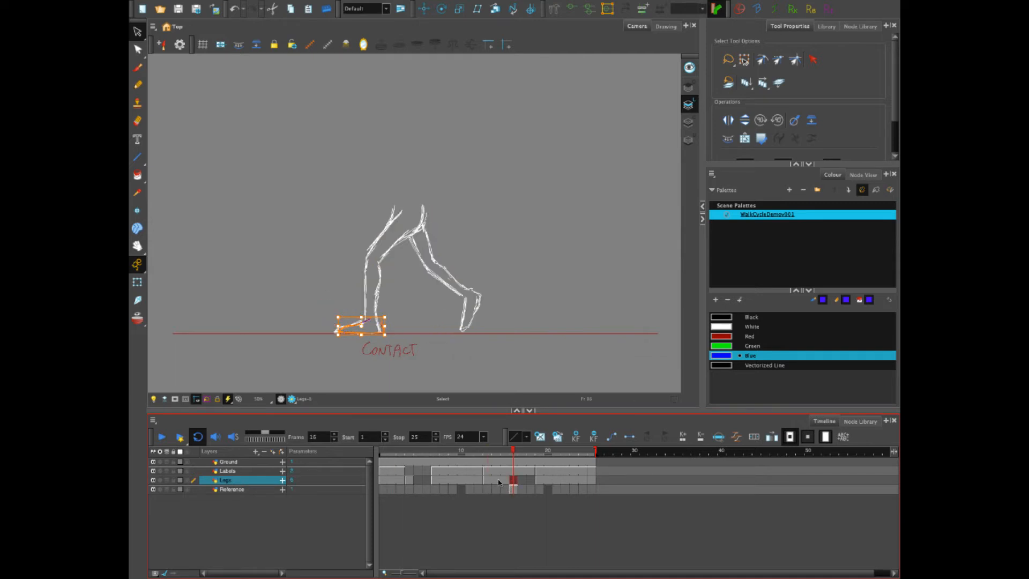
{"action": "left_click", "coordinate": [498, 483]}
{"action": "left_click", "coordinate": [513, 483]}
{"action": "left_click", "coordinate": [415, 287]}
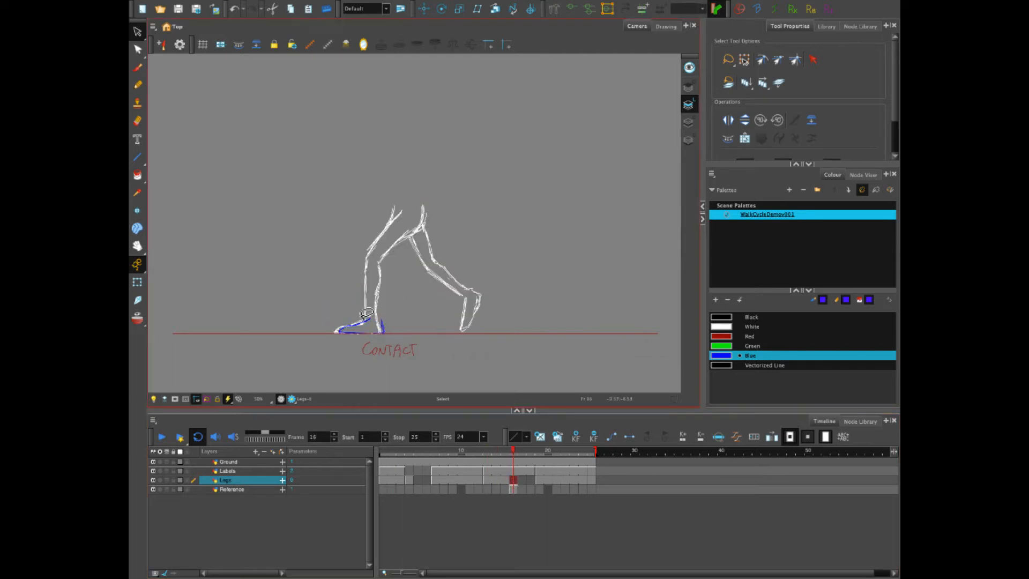
Sketch the front leg's shin, knee and thigh in Blue over the white reference at frame 16
{"action": "left_click", "coordinate": [137, 67]}
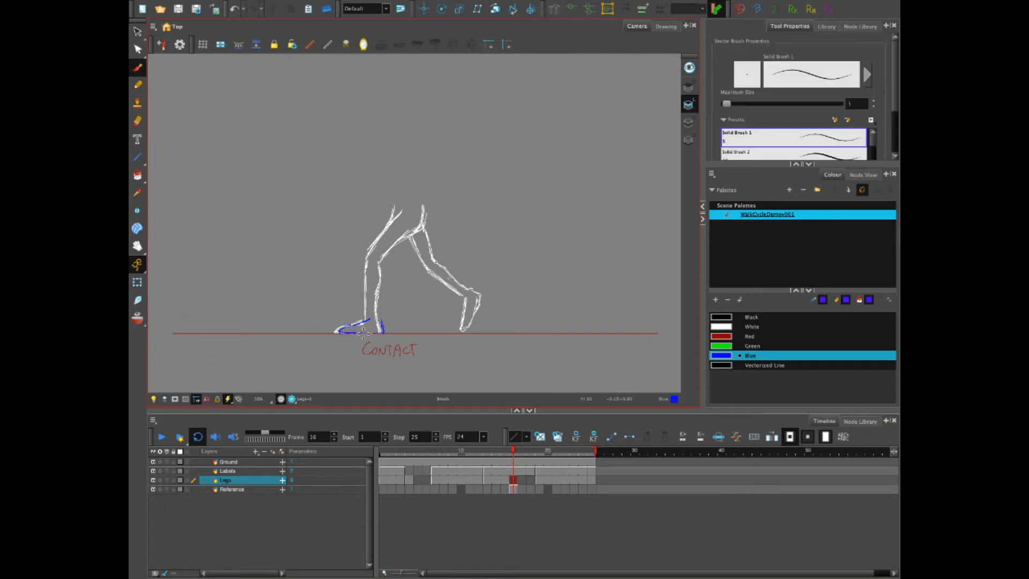
{"action": "left_click_drag", "start_coordinate": [363, 333], "coordinate": [380, 330]}
{"action": "mouse_move", "coordinate": [369, 270]}
{"action": "left_mouse_down"}
{"action": "mouse_move", "coordinate": [401, 221]}
{"action": "mouse_move", "coordinate": [400, 231]}
{"action": "left_mouse_up"}
{"action": "mouse_move", "coordinate": [382, 324]}
{"action": "left_mouse_down"}
{"action": "mouse_move", "coordinate": [378, 257]}
{"action": "mouse_move", "coordinate": [383, 322]}
{"action": "left_mouse_up"}
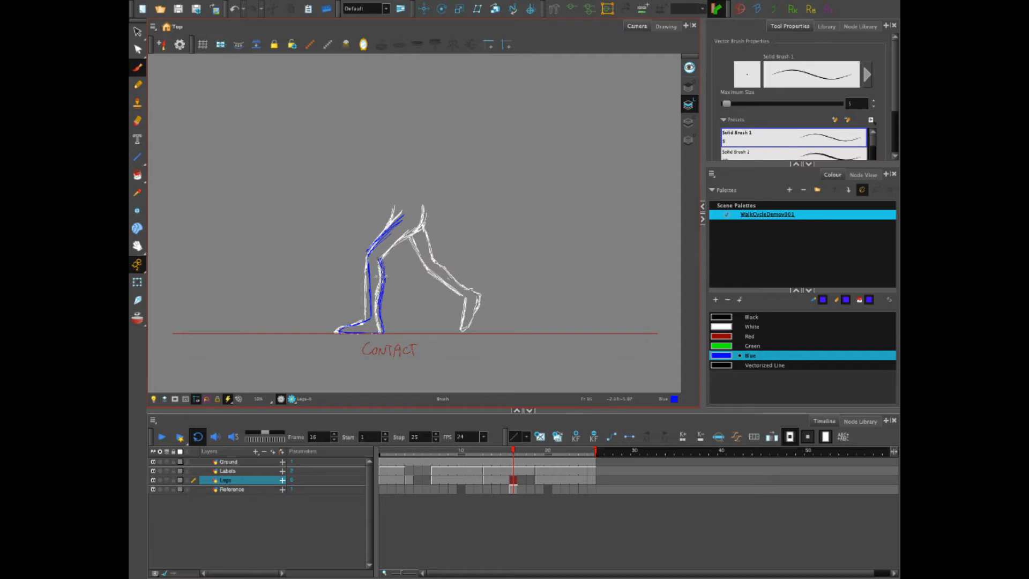
{"action": "left_click_drag", "start_coordinate": [368, 268], "coordinate": [369, 321]}
{"action": "mouse_move", "coordinate": [379, 262]}
{"action": "left_mouse_down"}
{"action": "mouse_move", "coordinate": [430, 230]}
{"action": "mouse_move", "coordinate": [426, 213]}
{"action": "left_mouse_up"}
Sketch the trailing leg and foot in Red at frame 16 and clean up the blue lines overlapping at the hip
{"action": "left_click", "coordinate": [722, 337]}
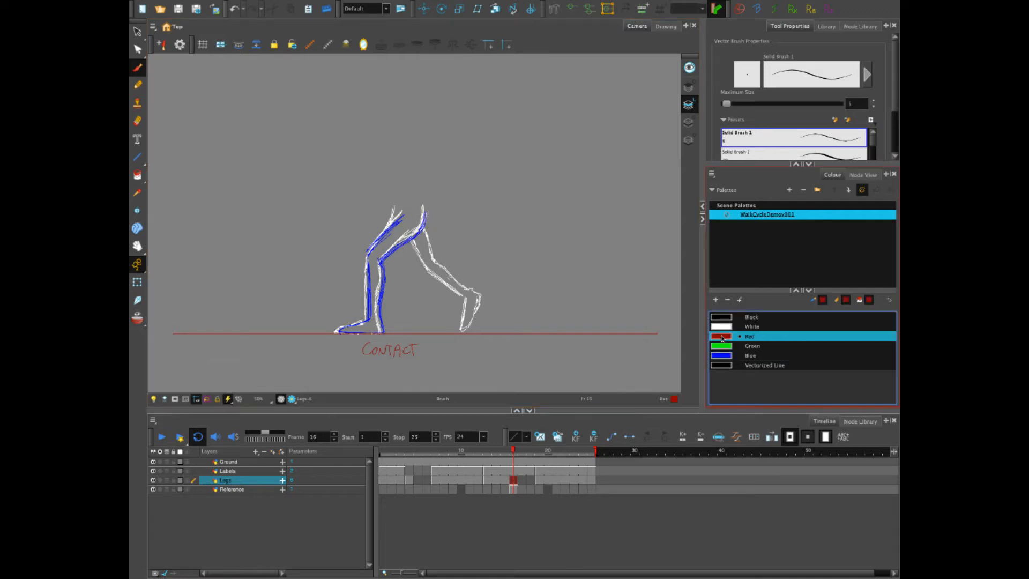
{"action": "mouse_move", "coordinate": [401, 227]}
{"action": "left_mouse_down"}
{"action": "mouse_move", "coordinate": [415, 263]}
{"action": "mouse_move", "coordinate": [462, 293]}
{"action": "left_mouse_up"}
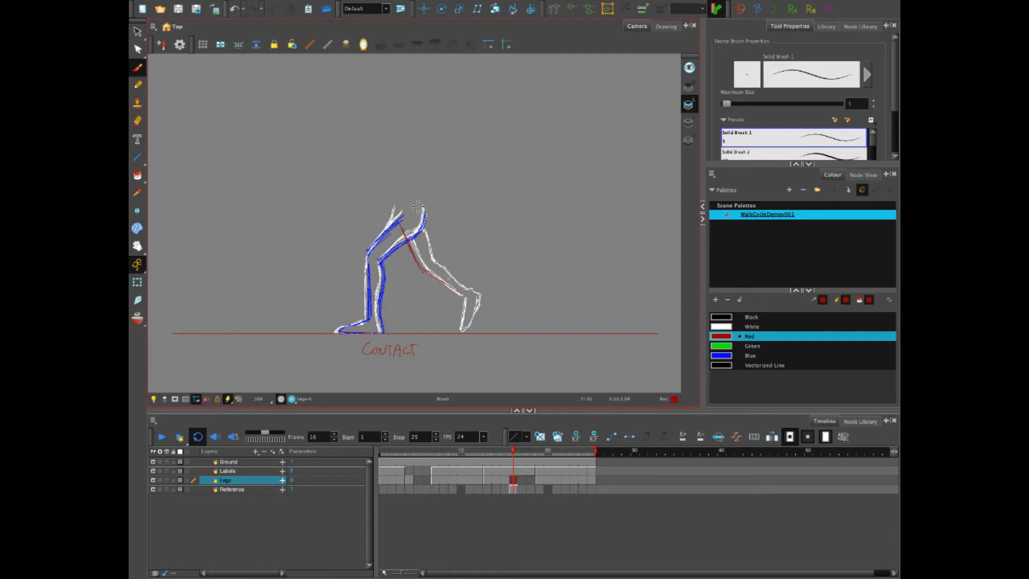
{"action": "mouse_move", "coordinate": [419, 202]}
{"action": "left_mouse_down"}
{"action": "mouse_move", "coordinate": [432, 265]}
{"action": "mouse_move", "coordinate": [425, 229]}
{"action": "mouse_move", "coordinate": [433, 264]}
{"action": "mouse_move", "coordinate": [471, 290]}
{"action": "mouse_move", "coordinate": [464, 296]}
{"action": "left_mouse_up"}
{"action": "mouse_move", "coordinate": [432, 261]}
{"action": "left_mouse_down"}
{"action": "mouse_move", "coordinate": [467, 290]}
{"action": "mouse_move", "coordinate": [459, 294]}
{"action": "mouse_move", "coordinate": [475, 288]}
{"action": "mouse_move", "coordinate": [480, 307]}
{"action": "mouse_move", "coordinate": [481, 296]}
{"action": "mouse_move", "coordinate": [463, 332]}
{"action": "mouse_move", "coordinate": [465, 298]}
{"action": "left_mouse_up"}
{"action": "left_click_drag", "start_coordinate": [396, 212], "coordinate": [414, 234]}
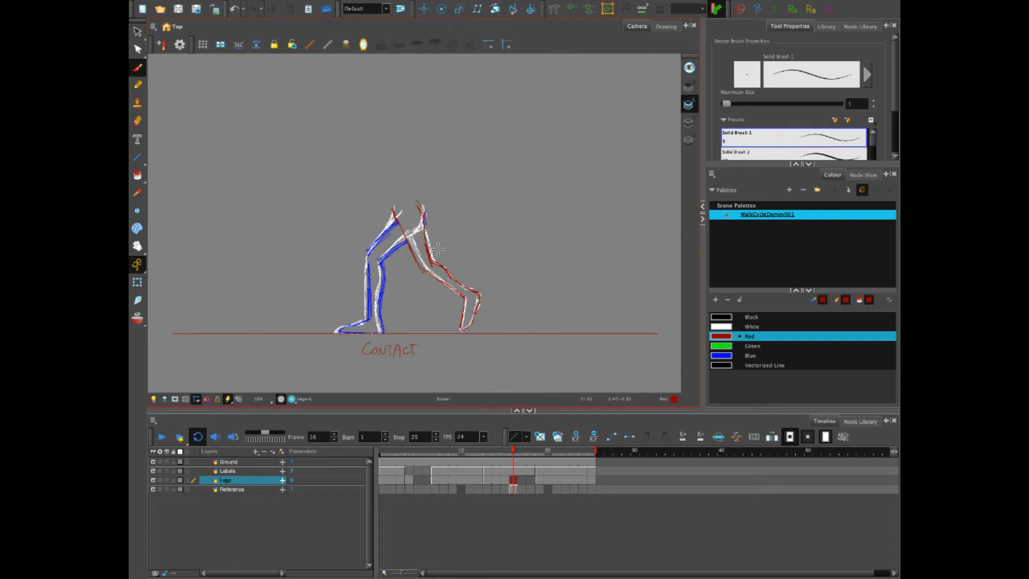
{"action": "key", "text": "alt+b"}
Extend the new Legs poses so they hold through frame 18 and through frame 6
{"action": "left_click", "coordinate": [532, 486]}
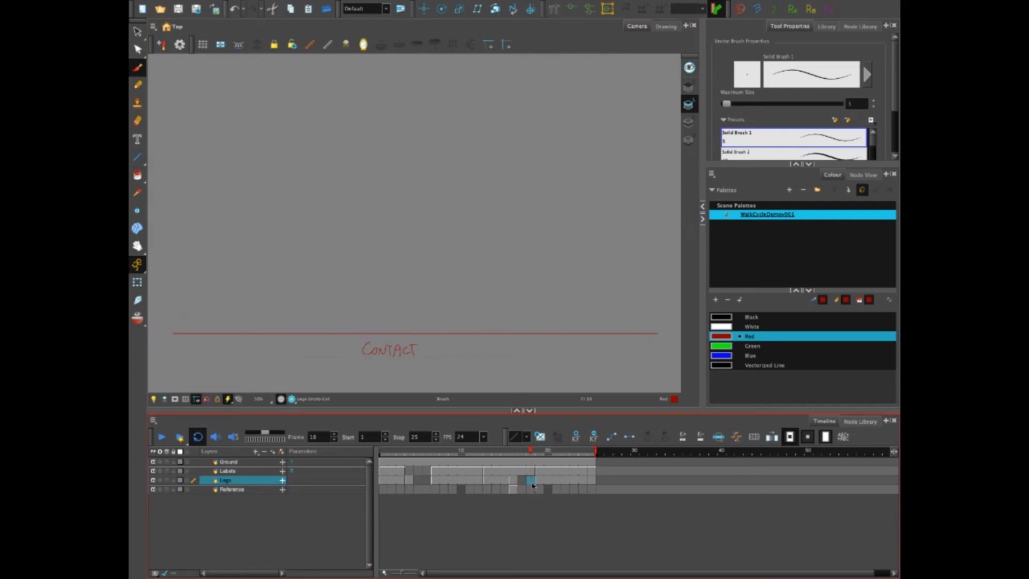
{"action": "key", "text": "F5"}
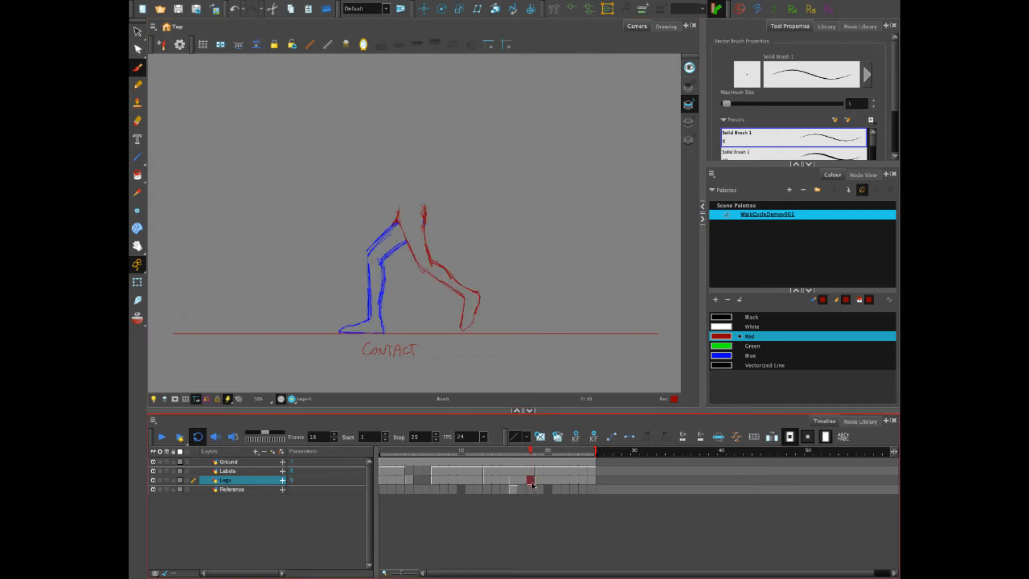
{"action": "left_click", "coordinate": [428, 480]}
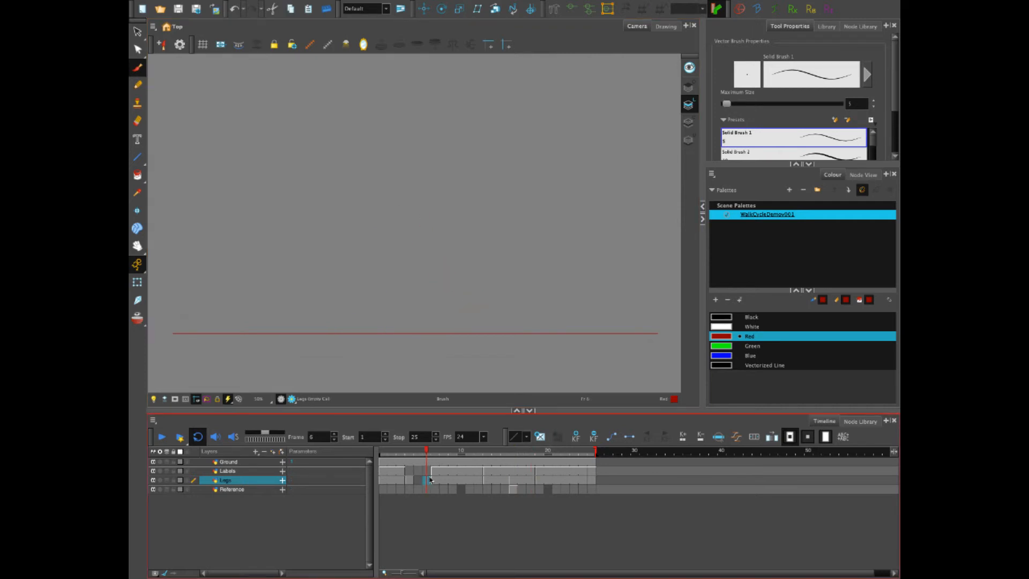
{"action": "key", "text": "F5"}
Letter a red "Down" label for frames 4 to 6 on the Labels layer and reuse it in place of Contact at frames 16 to 18
{"action": "left_click", "coordinate": [409, 471]}
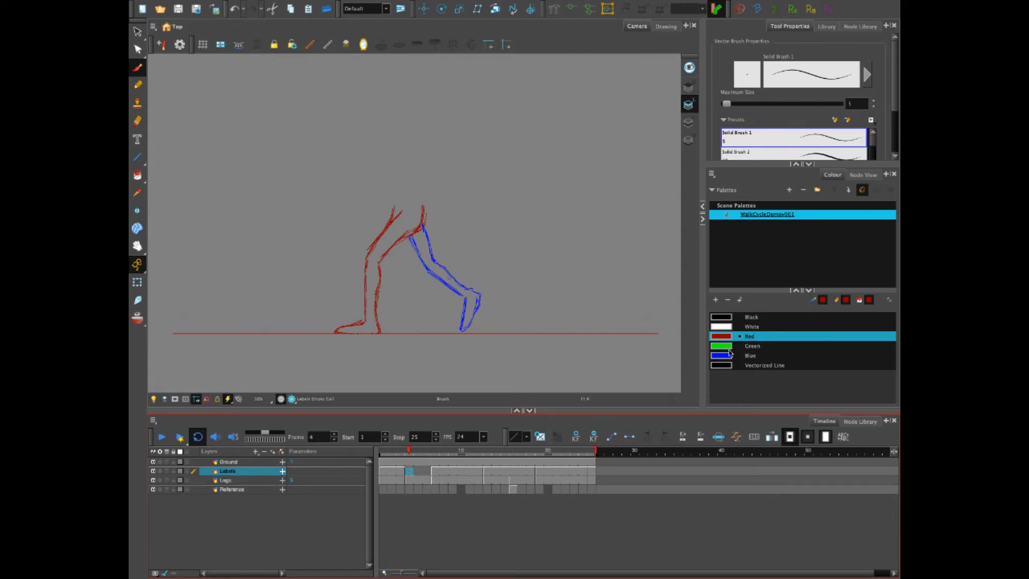
{"action": "mouse_move", "coordinate": [366, 342]}
{"action": "left_mouse_down"}
{"action": "mouse_move", "coordinate": [381, 351]}
{"action": "mouse_move", "coordinate": [413, 343]}
{"action": "left_mouse_up"}
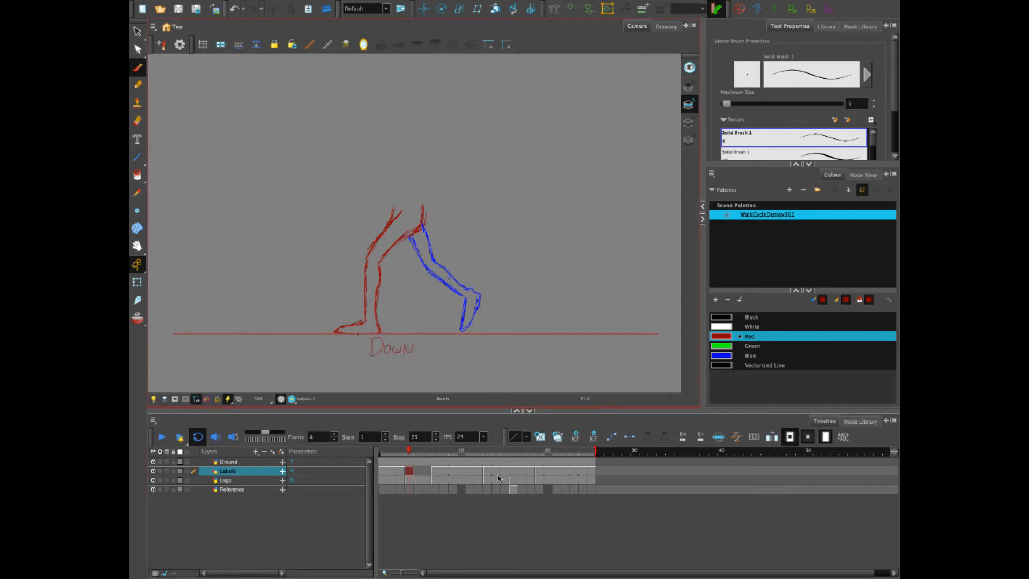
{"action": "left_click", "coordinate": [514, 474]}
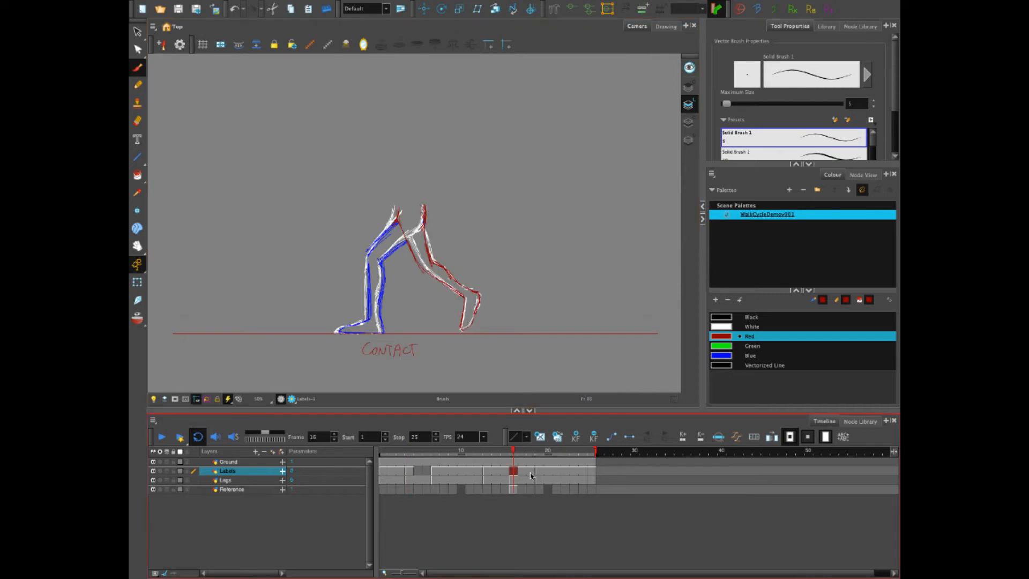
{"action": "left_click", "coordinate": [530, 475], "text": "shift"}
{"action": "key", "text": "Delete"}
{"action": "left_click", "coordinate": [411, 472]}
{"action": "left_click", "coordinate": [515, 471]}
{"action": "key", "text": "ctrl+v"}
{"action": "left_click", "coordinate": [432, 472]}
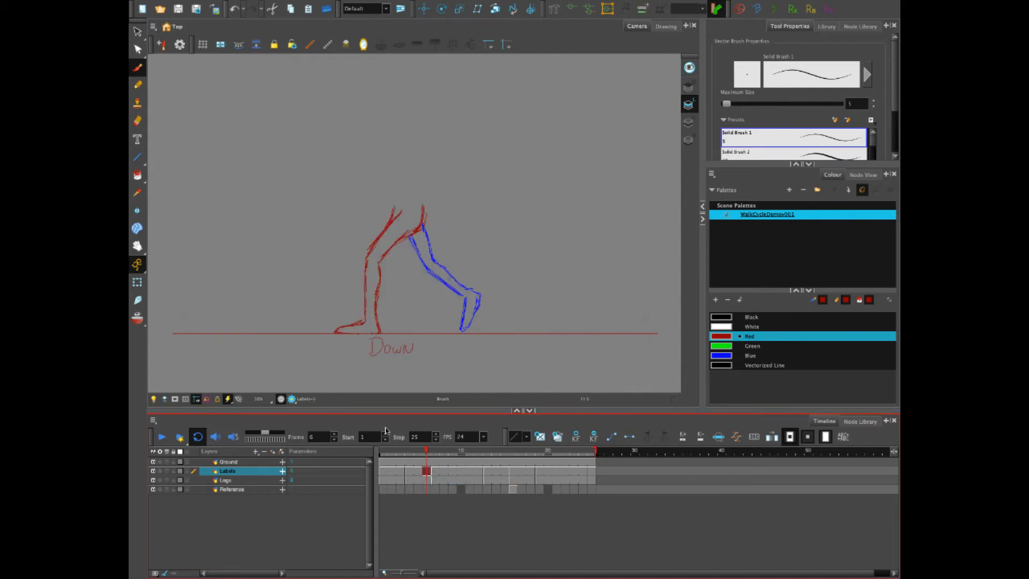
Play the looping walk cycle and examine the poses around frames 6 and 10
{"action": "left_click", "coordinate": [170, 436]}
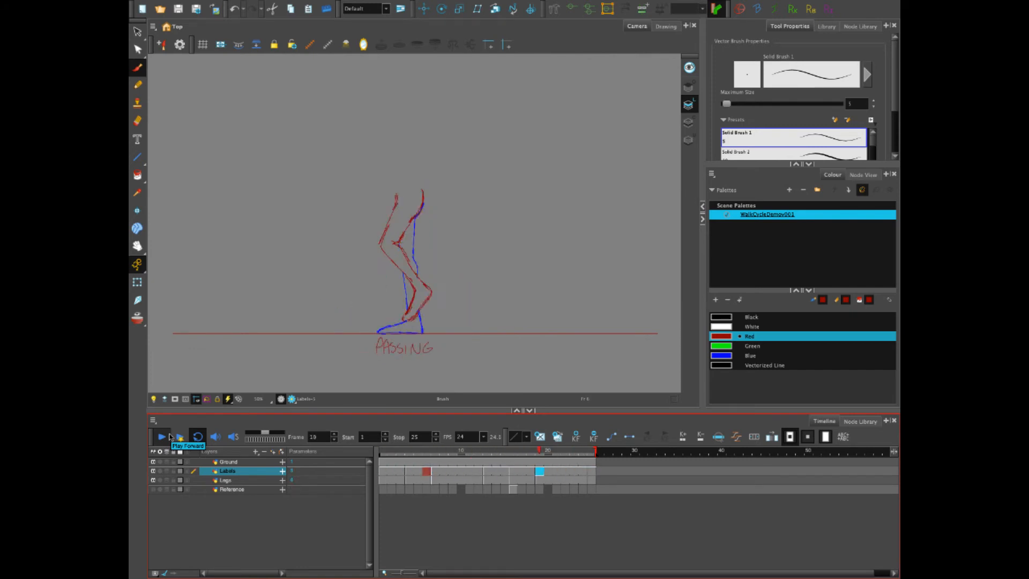
{"action": "left_click", "coordinate": [170, 437]}
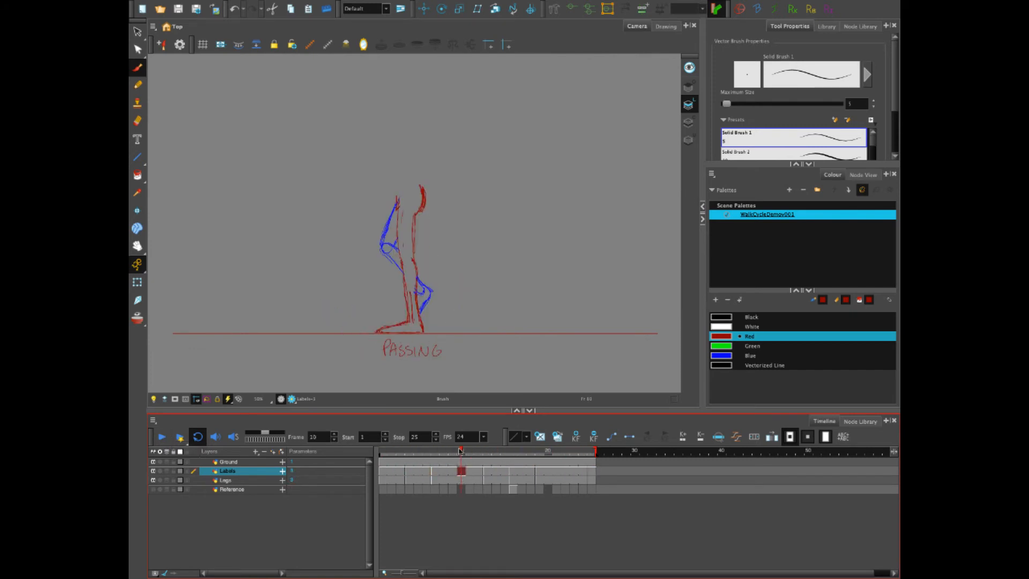
{"action": "left_click", "coordinate": [425, 454]}
{"action": "left_click", "coordinate": [460, 453]}
Clear frames 10 to 12 on the Labels and Legs layers and turn on onion skinning
{"action": "mouse_move", "coordinate": [458, 453]}
{"action": "left_mouse_down"}
{"action": "mouse_move", "coordinate": [427, 458]}
{"action": "mouse_move", "coordinate": [496, 460]}
{"action": "mouse_move", "coordinate": [438, 466]}
{"action": "mouse_move", "coordinate": [489, 468]}
{"action": "mouse_move", "coordinate": [461, 467]}
{"action": "left_mouse_up"}
{"action": "left_click", "coordinate": [480, 480], "text": "shift"}
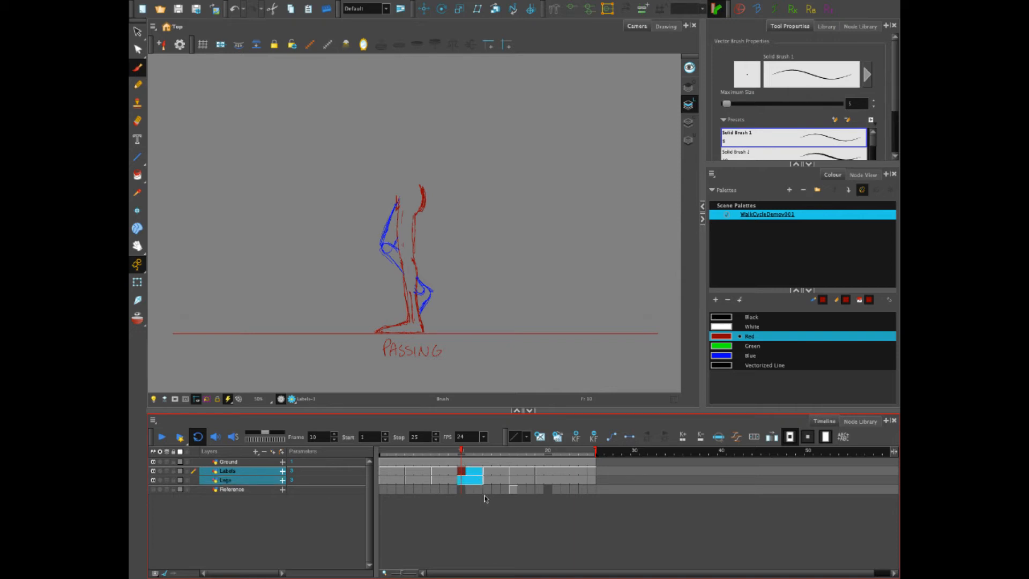
{"action": "key", "text": "Delete"}
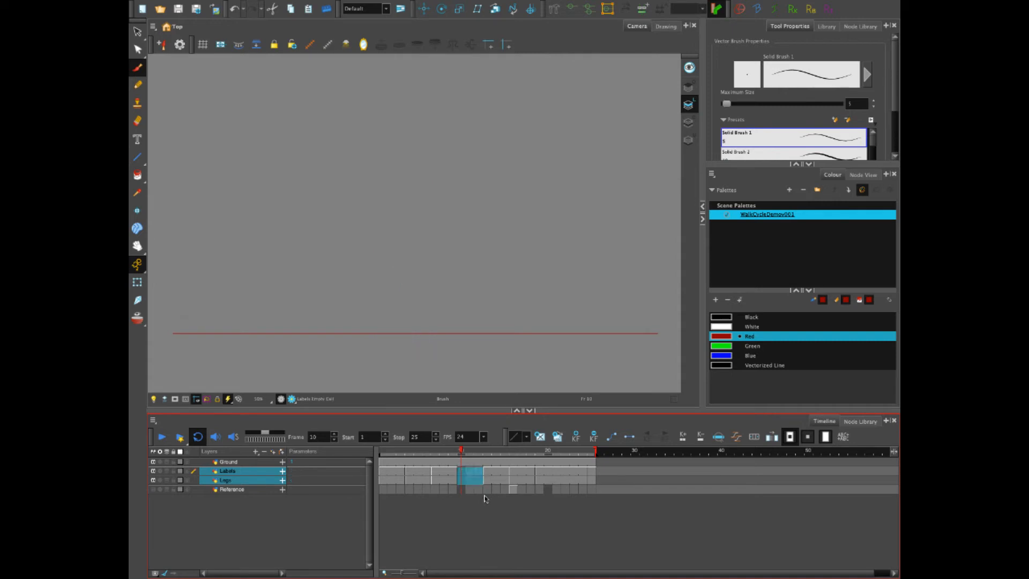
{"action": "left_click", "coordinate": [461, 480]}
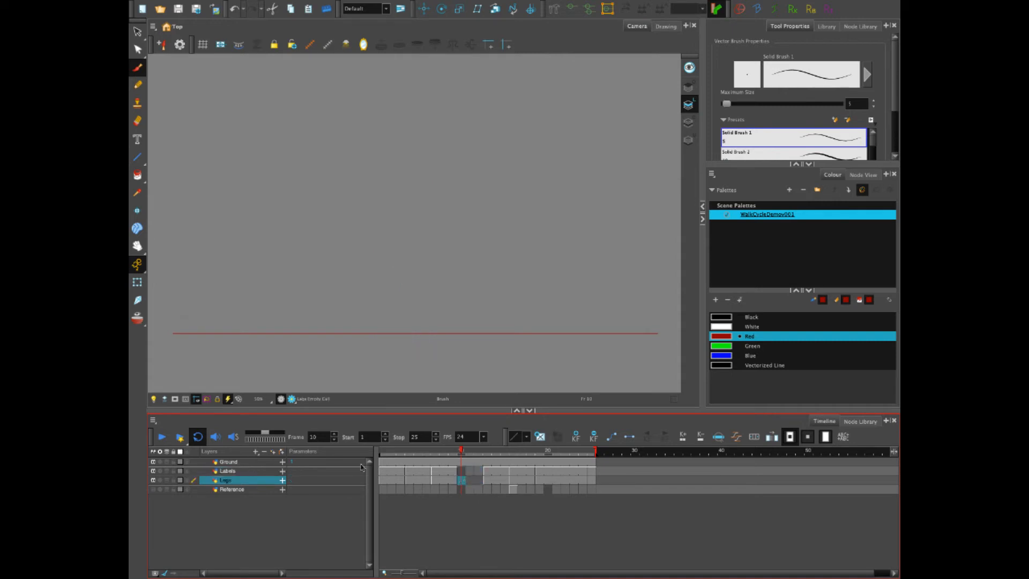
{"action": "key", "text": "ctrl+z"}
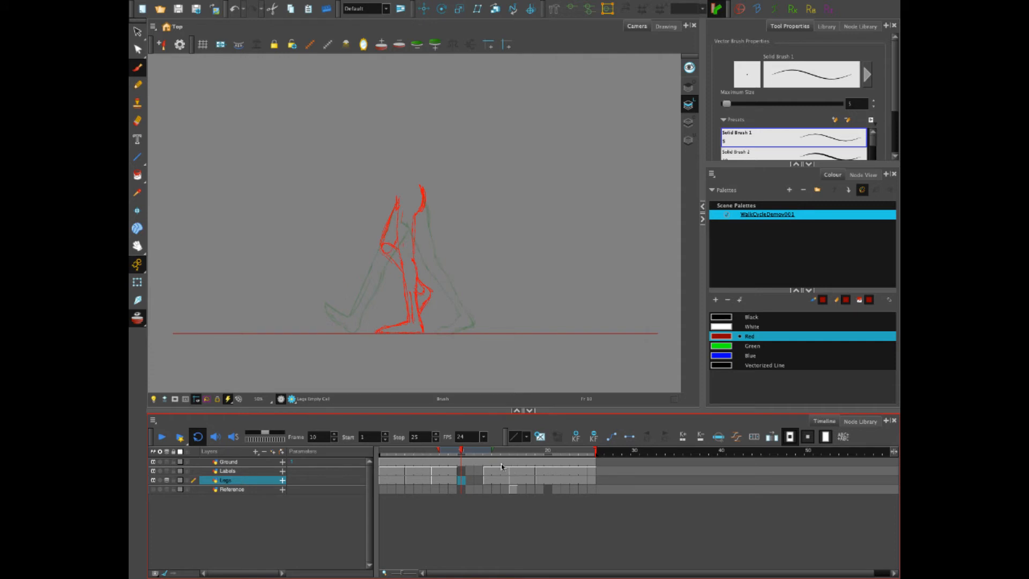
Compare the passing, down and contact leg poses from frame 3 to frame 13 with onion skinning on
{"action": "left_click", "coordinate": [454, 480]}
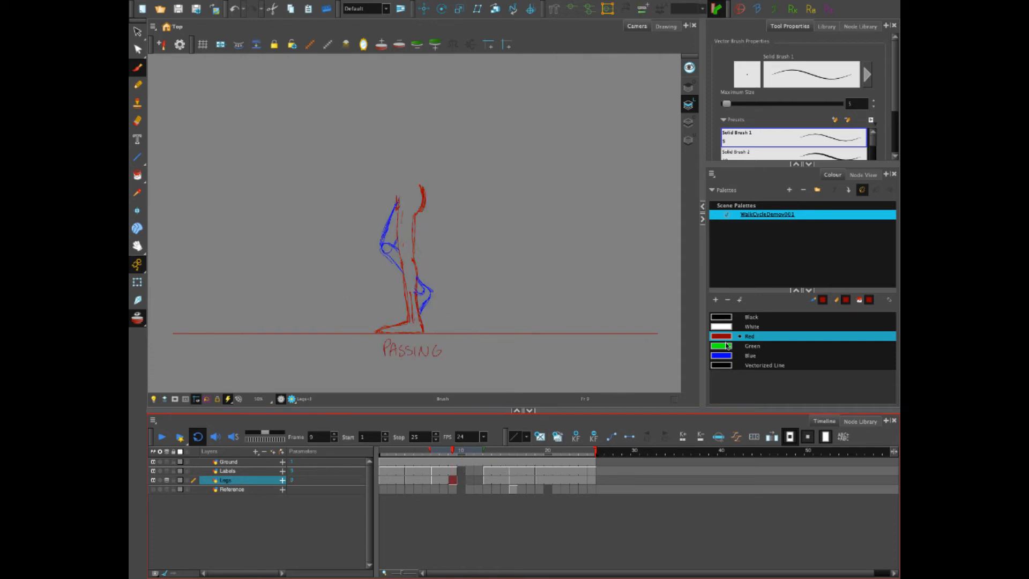
{"action": "key", "text": "alt+e"}
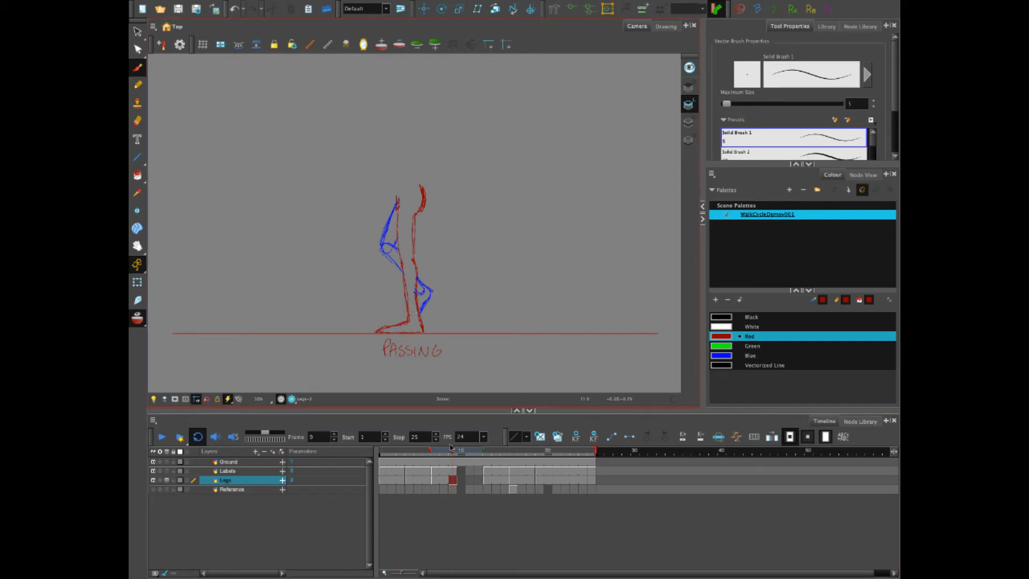
{"action": "left_click", "coordinate": [429, 481]}
{"action": "left_click", "coordinate": [400, 480]}
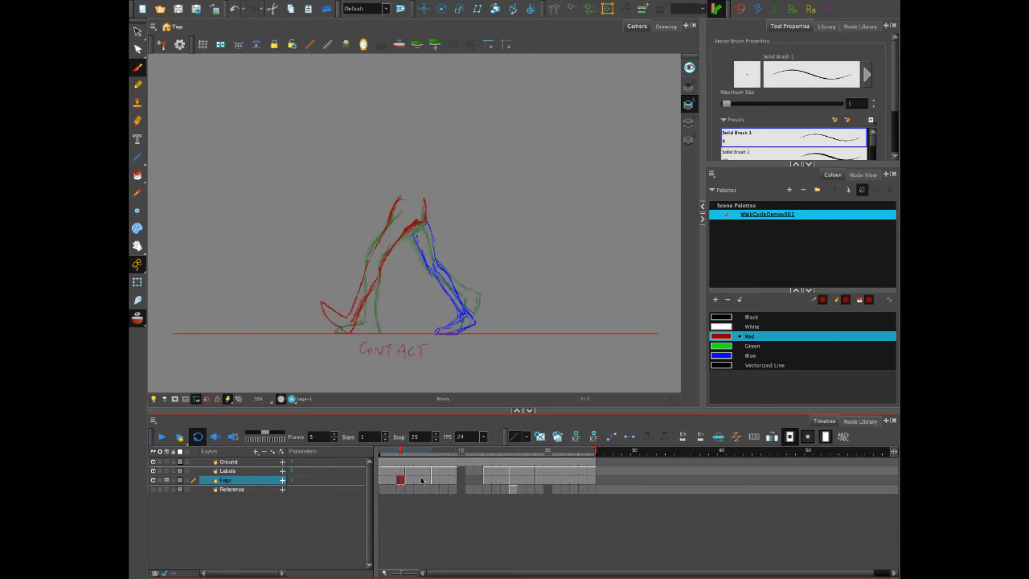
{"action": "left_click", "coordinate": [422, 481]}
{"action": "left_click", "coordinate": [443, 481]}
{"action": "left_click", "coordinate": [487, 482]}
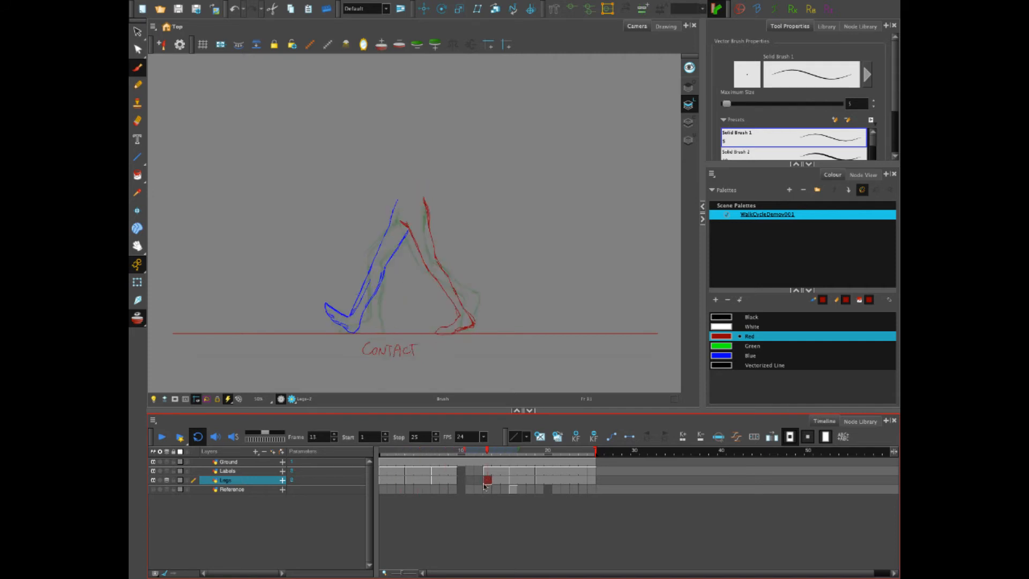
Sketch the planted foot in Red on the ground line at frame 10, between the onion-skinned passing and contact feet
{"action": "left_click", "coordinate": [462, 485]}
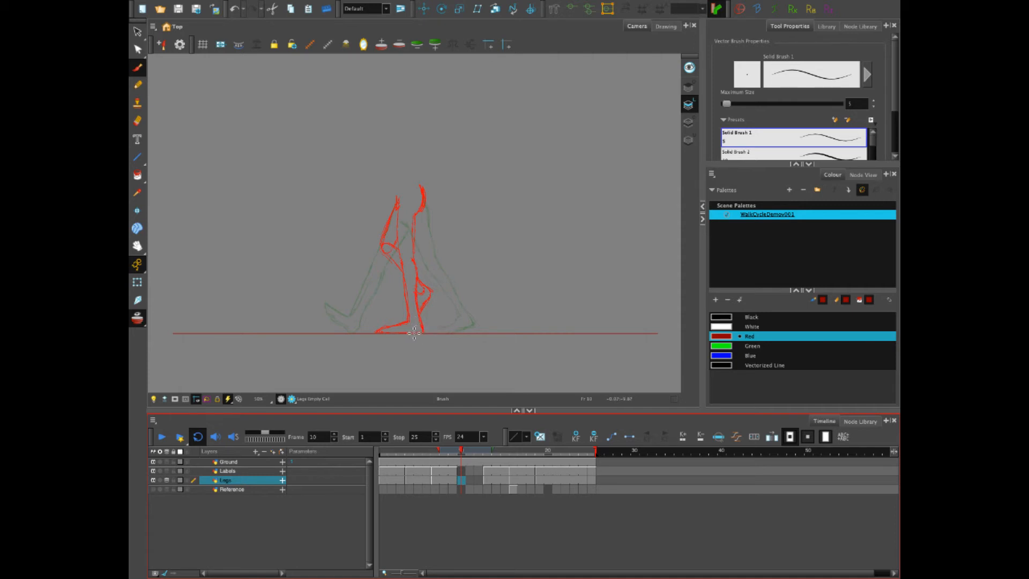
{"action": "left_click_drag", "start_coordinate": [414, 333], "coordinate": [442, 330]}
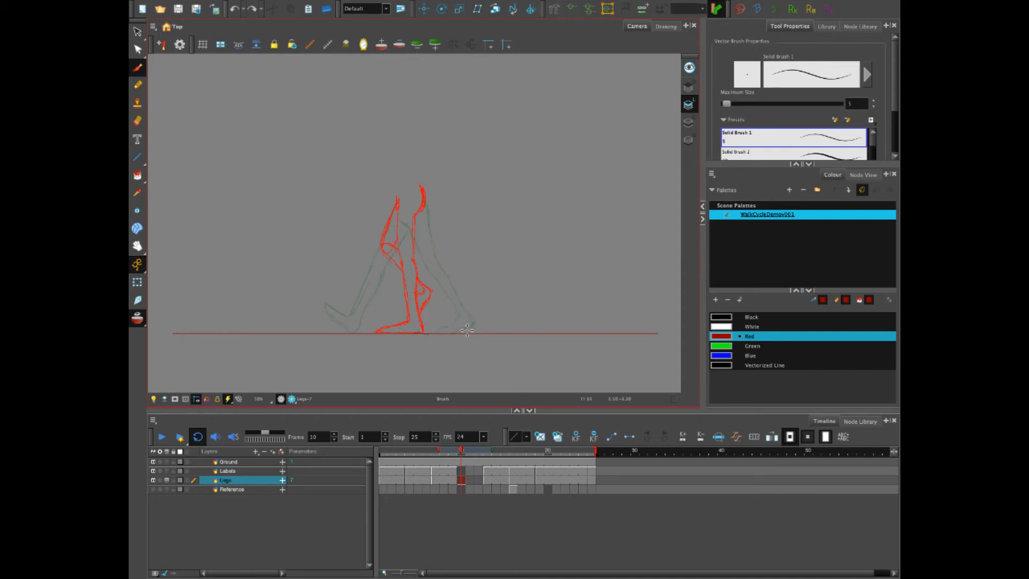
{"action": "mouse_move", "coordinate": [463, 454]}
{"action": "left_mouse_down"}
{"action": "mouse_move", "coordinate": [509, 454]}
{"action": "mouse_move", "coordinate": [445, 453]}
{"action": "mouse_move", "coordinate": [508, 456]}
{"action": "mouse_move", "coordinate": [461, 456]}
{"action": "left_mouse_up"}
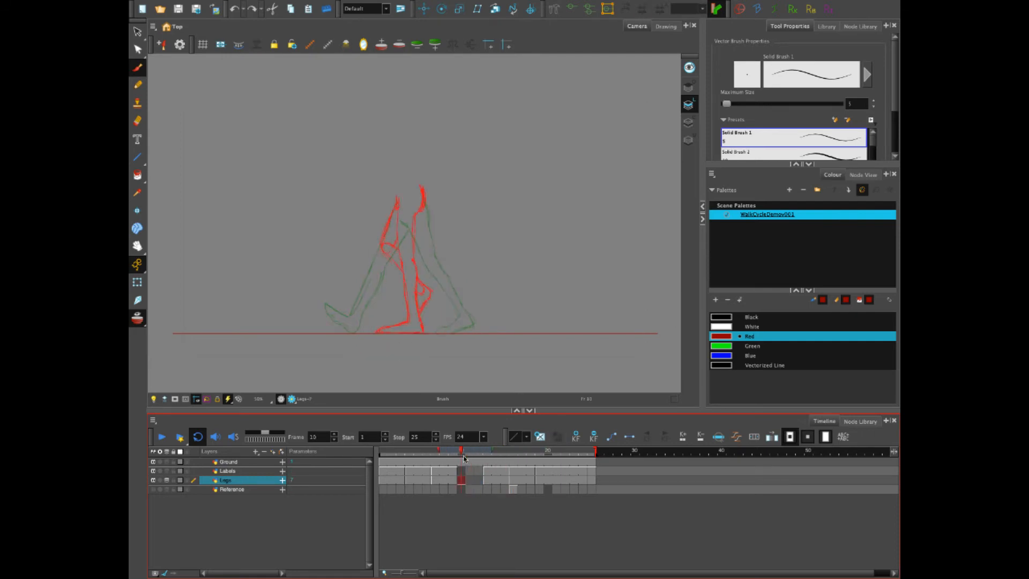
{"action": "left_click_drag", "start_coordinate": [422, 334], "coordinate": [459, 325]}
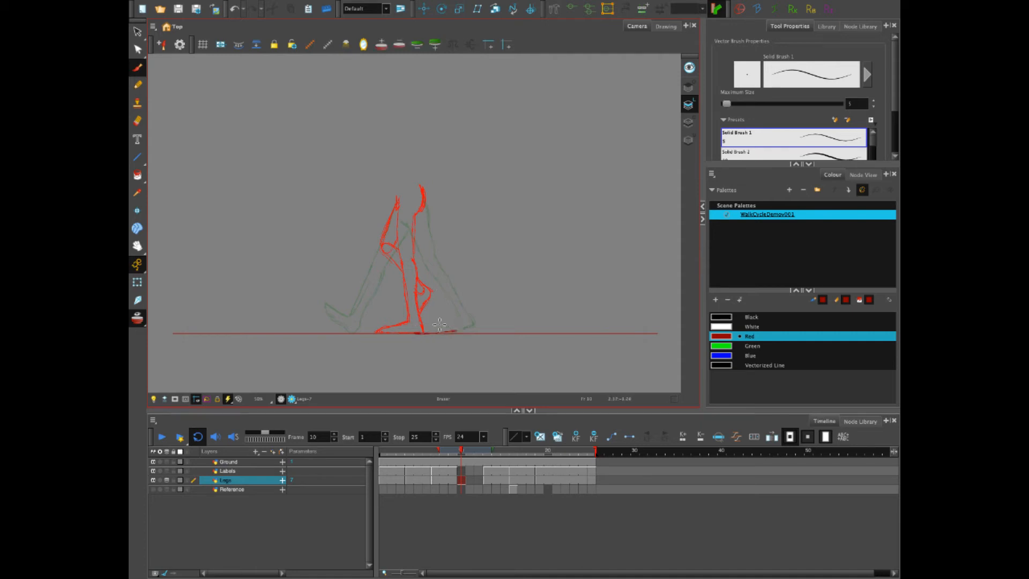
{"action": "key", "text": "alt+b"}
{"action": "mouse_move", "coordinate": [426, 333]}
{"action": "left_mouse_down"}
{"action": "mouse_move", "coordinate": [454, 332]}
{"action": "mouse_move", "coordinate": [405, 333]}
{"action": "mouse_move", "coordinate": [432, 323]}
{"action": "left_mouse_up"}
Sketch the nearly straight supporting leg in Red at frame 10, with rounded hip and knee joints
{"action": "mouse_move", "coordinate": [418, 259]}
{"action": "left_mouse_down"}
{"action": "mouse_move", "coordinate": [439, 319]}
{"action": "mouse_move", "coordinate": [409, 213]}
{"action": "mouse_move", "coordinate": [422, 268]}
{"action": "left_mouse_up"}
{"action": "mouse_move", "coordinate": [409, 214]}
{"action": "left_mouse_down"}
{"action": "mouse_move", "coordinate": [448, 322]}
{"action": "mouse_move", "coordinate": [422, 258]}
{"action": "mouse_move", "coordinate": [435, 320]}
{"action": "left_mouse_up"}
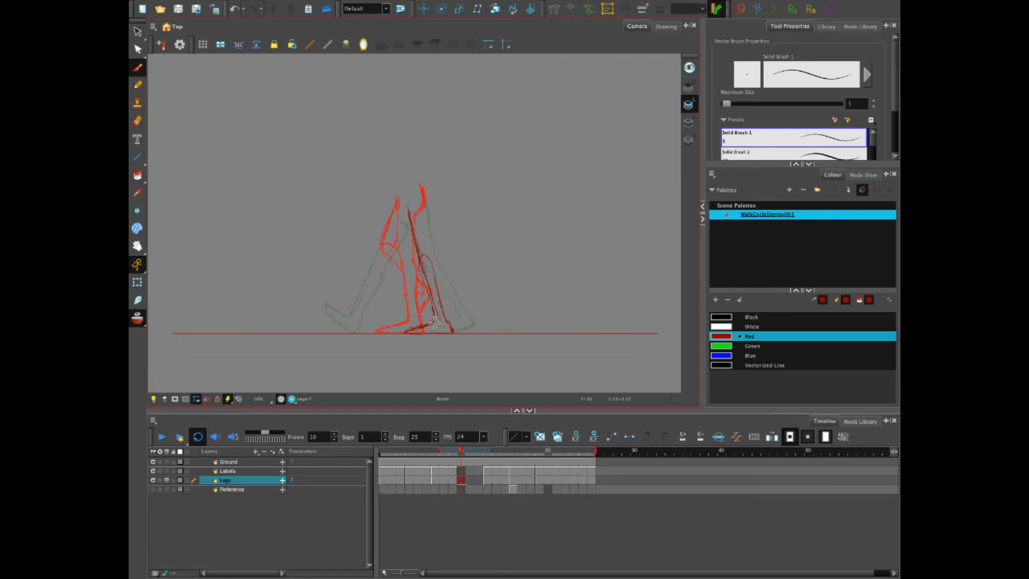
{"action": "left_click_drag", "start_coordinate": [420, 265], "coordinate": [426, 250]}
{"action": "left_click_drag", "start_coordinate": [443, 308], "coordinate": [448, 334]}
{"action": "mouse_move", "coordinate": [422, 266]}
{"action": "left_mouse_down"}
{"action": "mouse_move", "coordinate": [404, 208]}
{"action": "mouse_move", "coordinate": [415, 189]}
{"action": "mouse_move", "coordinate": [406, 196]}
{"action": "mouse_move", "coordinate": [422, 203]}
{"action": "mouse_move", "coordinate": [425, 267]}
{"action": "mouse_move", "coordinate": [415, 188]}
{"action": "mouse_move", "coordinate": [405, 214]}
{"action": "mouse_move", "coordinate": [425, 267]}
{"action": "mouse_move", "coordinate": [407, 202]}
{"action": "left_mouse_up"}
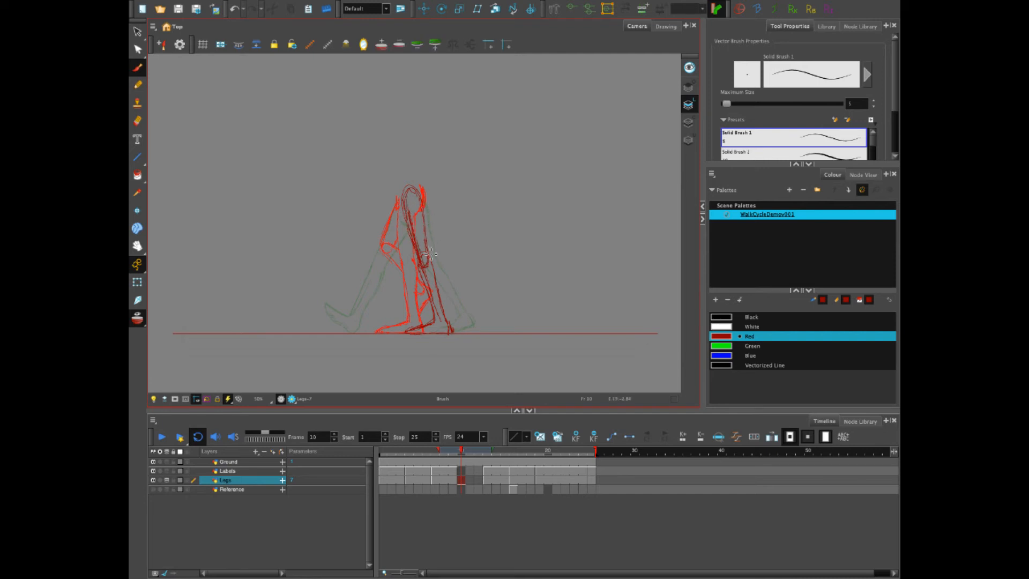
{"action": "mouse_move", "coordinate": [423, 256]}
{"action": "left_mouse_down"}
{"action": "mouse_move", "coordinate": [427, 266]}
{"action": "mouse_move", "coordinate": [422, 256]}
{"action": "left_mouse_up"}
Sketch the raised, bent front leg in Blue at frame 10, with a rounded knee and the toes pointing down
{"action": "left_click", "coordinate": [726, 357]}
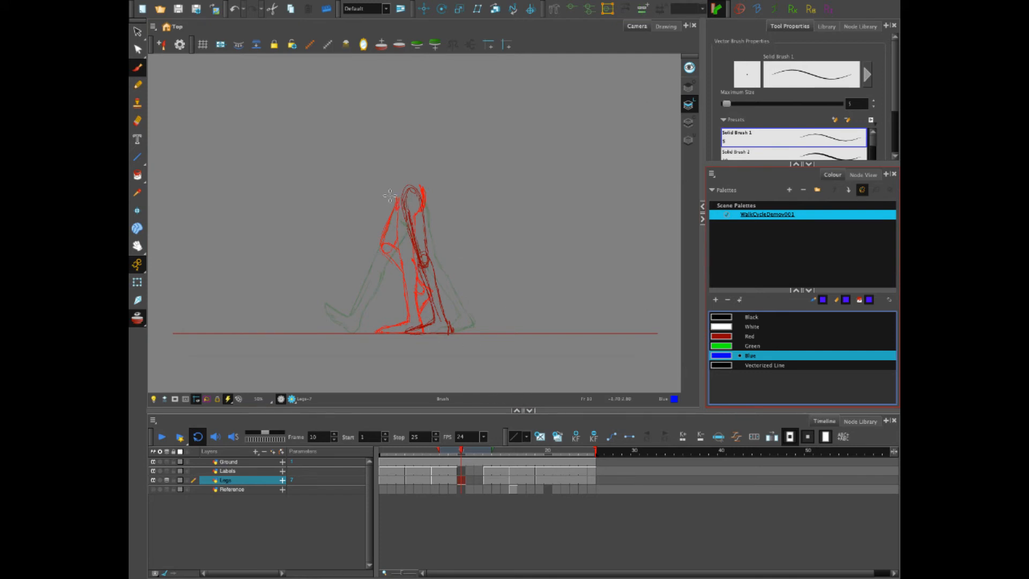
{"action": "mouse_move", "coordinate": [395, 205]}
{"action": "left_mouse_down"}
{"action": "mouse_move", "coordinate": [372, 238]}
{"action": "mouse_move", "coordinate": [411, 270]}
{"action": "mouse_move", "coordinate": [397, 295]}
{"action": "left_mouse_up"}
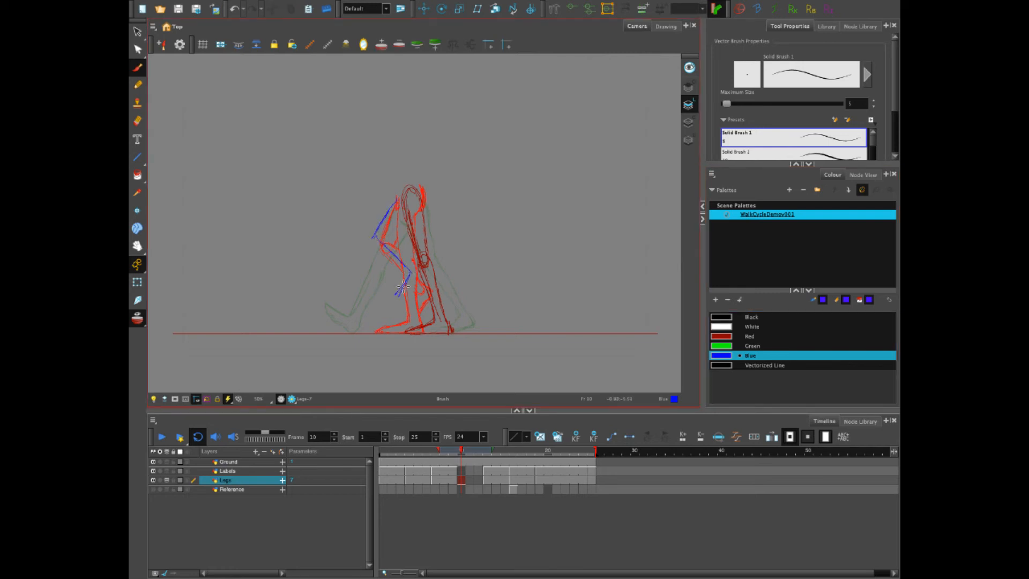
{"action": "key", "text": "alt+s"}
{"action": "key", "text": "ctrl+z"}
{"action": "mouse_move", "coordinate": [399, 200]}
{"action": "left_mouse_down"}
{"action": "mouse_move", "coordinate": [374, 231]}
{"action": "mouse_move", "coordinate": [396, 282]}
{"action": "mouse_move", "coordinate": [375, 302]}
{"action": "left_mouse_up"}
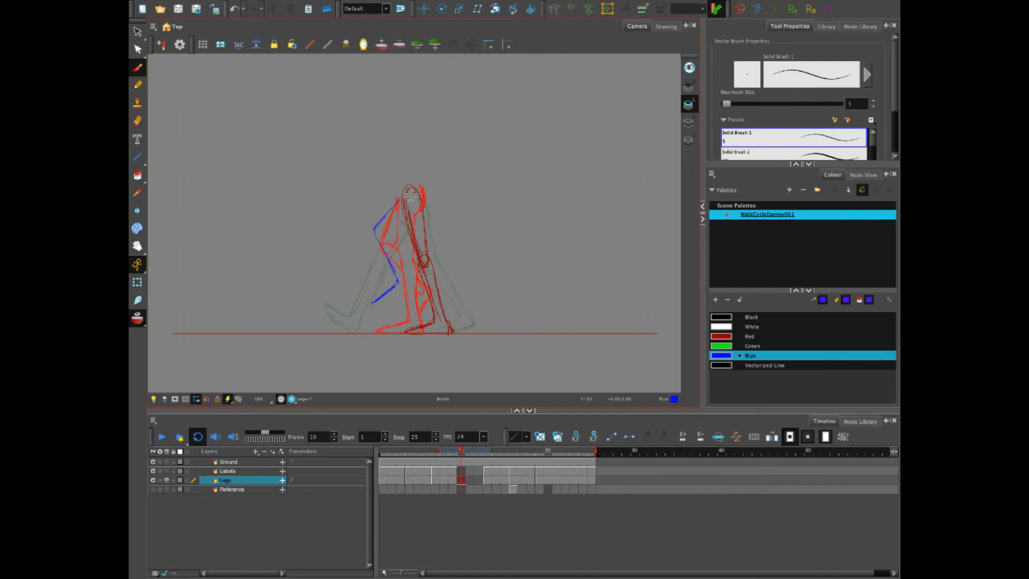
{"action": "mouse_move", "coordinate": [402, 194]}
{"action": "left_mouse_down"}
{"action": "mouse_move", "coordinate": [370, 229]}
{"action": "mouse_move", "coordinate": [400, 193]}
{"action": "mouse_move", "coordinate": [405, 215]}
{"action": "mouse_move", "coordinate": [367, 233]}
{"action": "mouse_move", "coordinate": [386, 232]}
{"action": "mouse_move", "coordinate": [397, 279]}
{"action": "left_mouse_up"}
{"action": "mouse_move", "coordinate": [371, 231]}
{"action": "left_mouse_down"}
{"action": "mouse_move", "coordinate": [393, 276]}
{"action": "mouse_move", "coordinate": [375, 304]}
{"action": "mouse_move", "coordinate": [405, 280]}
{"action": "mouse_move", "coordinate": [374, 304]}
{"action": "left_mouse_up"}
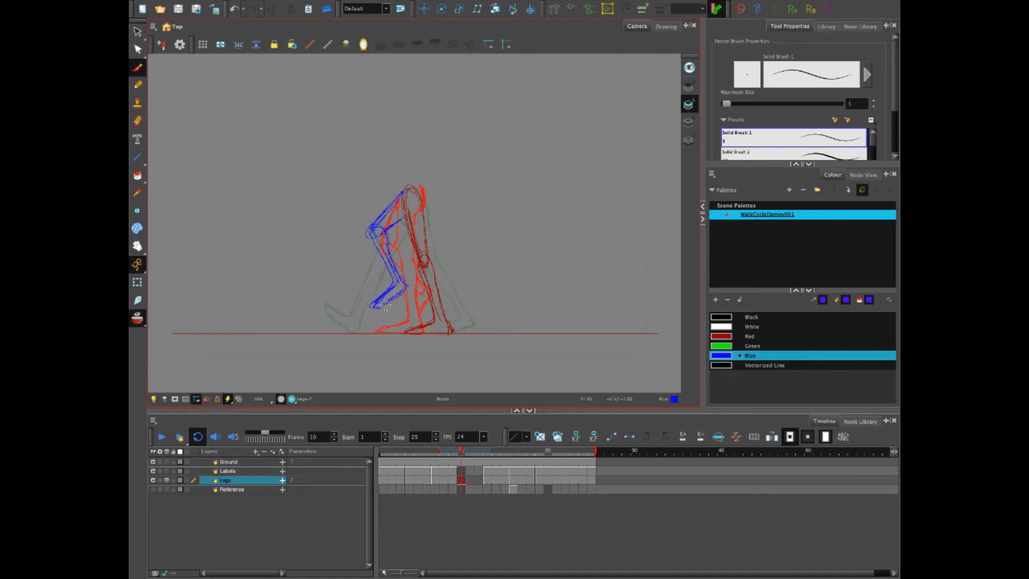
Add the rounded buttock curve in Red at the hip of the frame 10 pose
{"action": "left_click", "coordinate": [724, 335]}
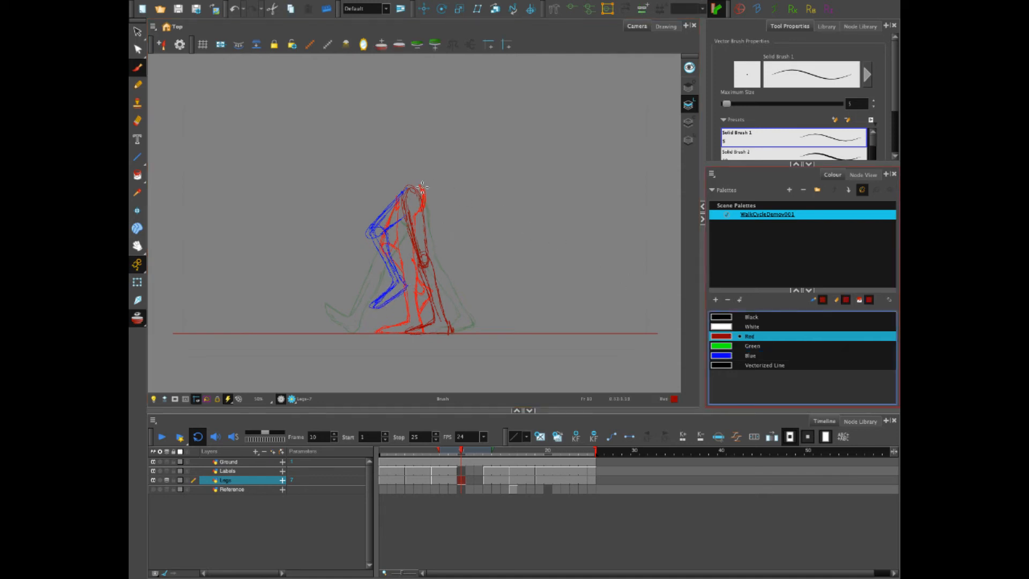
{"action": "mouse_move", "coordinate": [422, 187]}
{"action": "left_mouse_down"}
{"action": "mouse_move", "coordinate": [419, 212]}
{"action": "mouse_move", "coordinate": [428, 196]}
{"action": "mouse_move", "coordinate": [405, 190]}
{"action": "left_mouse_up"}
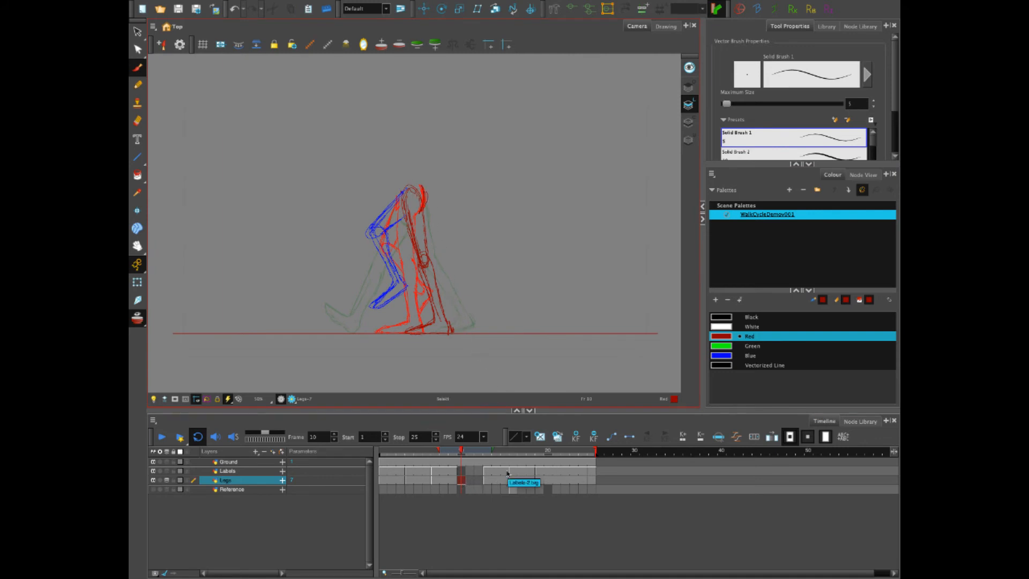
Copy all the leg strokes from frame 10 onto the Reference layer at frame 22
{"action": "key", "text": "alt+s"}
{"action": "mouse_move", "coordinate": [442, 153]}
{"action": "left_mouse_down"}
{"action": "mouse_move", "coordinate": [390, 161]}
{"action": "mouse_move", "coordinate": [487, 275]}
{"action": "mouse_move", "coordinate": [477, 260]}
{"action": "left_mouse_up"}
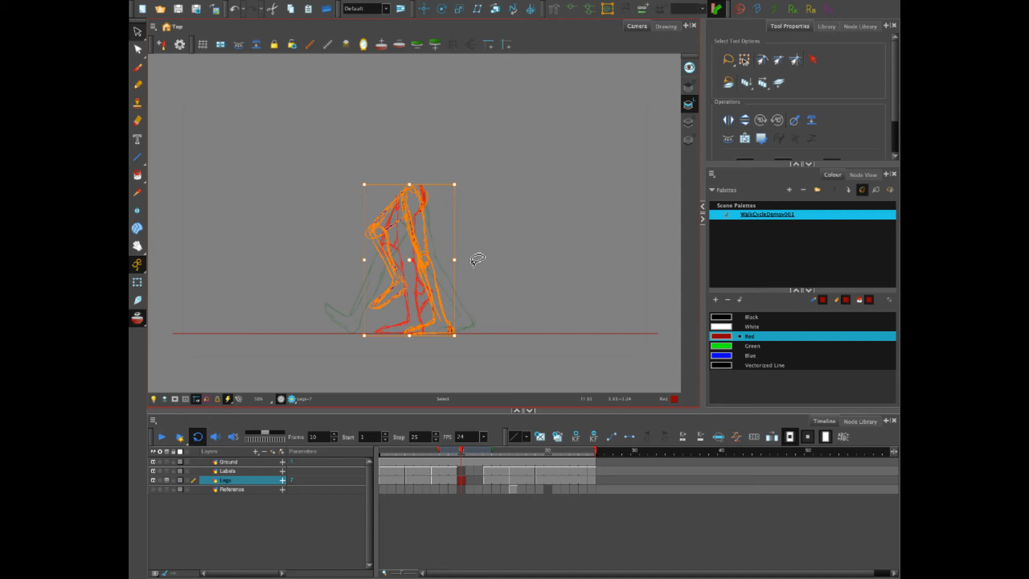
{"action": "left_click", "coordinate": [565, 490]}
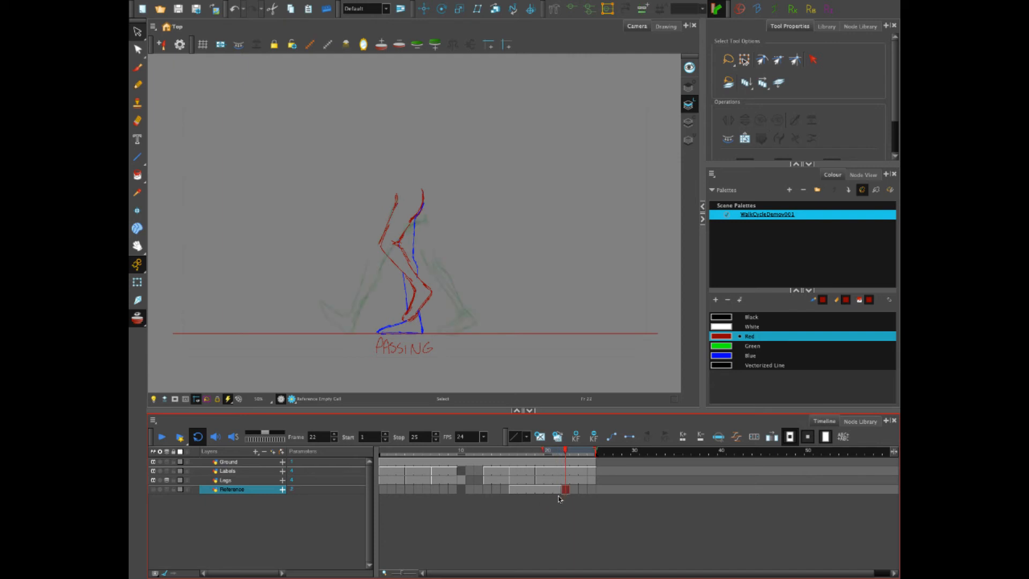
{"action": "left_click", "coordinate": [462, 480]}
{"action": "mouse_move", "coordinate": [442, 181]}
{"action": "left_mouse_down"}
{"action": "mouse_move", "coordinate": [399, 173]}
{"action": "mouse_move", "coordinate": [364, 331]}
{"action": "mouse_move", "coordinate": [467, 215]}
{"action": "left_mouse_up"}
{"action": "left_click", "coordinate": [565, 489]}
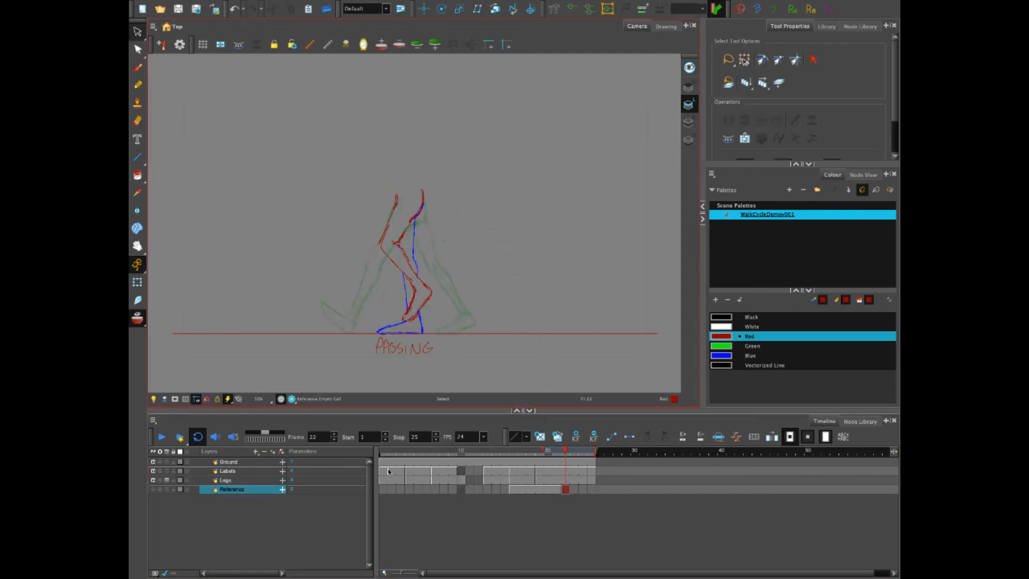
{"action": "left_click", "coordinate": [153, 496]}
{"action": "left_click", "coordinate": [153, 489]}
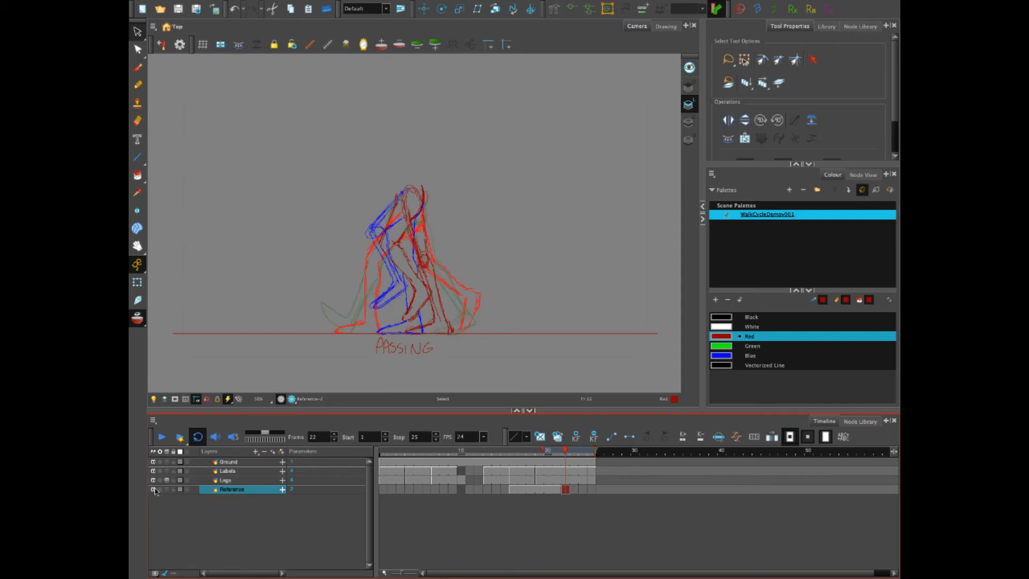
Delete the old down-pose reference before frame 22 and clear the Labels and Legs exposures from frames 22 to 24
{"action": "left_click", "coordinate": [558, 490]}
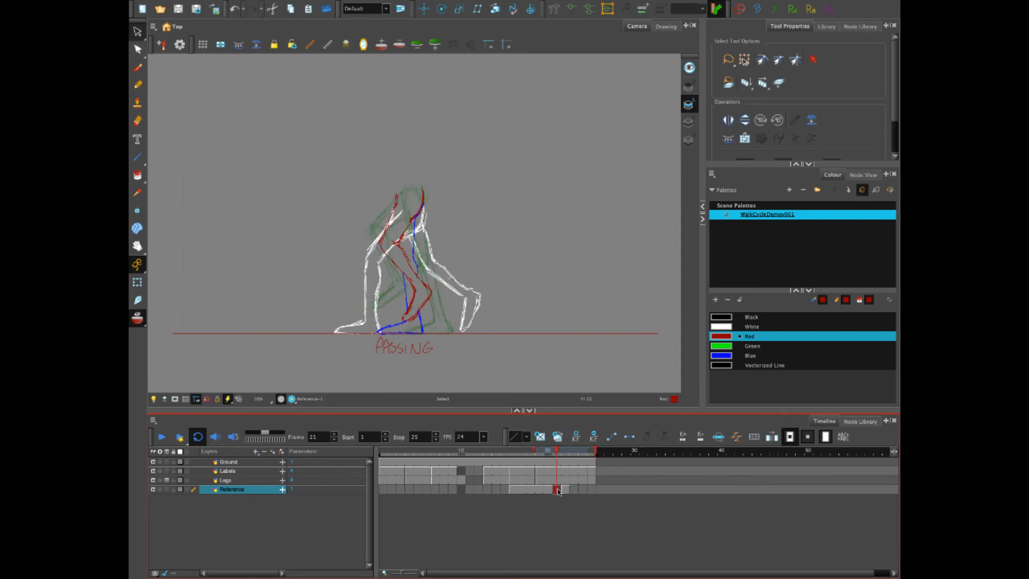
{"action": "double_click", "coordinate": [521, 489]}
{"action": "key", "text": "Delete"}
{"action": "left_click_drag", "start_coordinate": [566, 482], "coordinate": [584, 478]}
{"action": "key", "text": "Delete"}
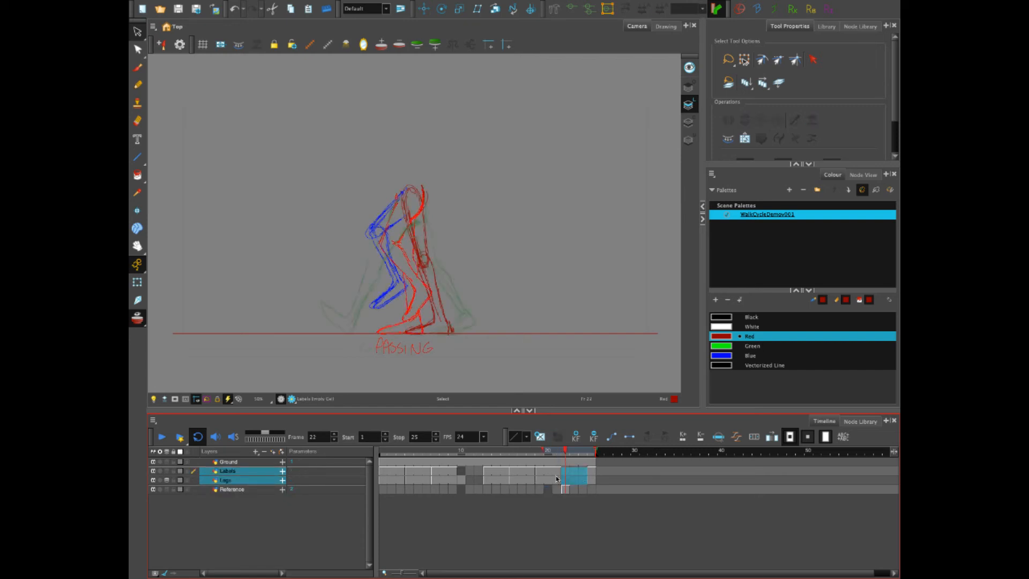
{"action": "left_click", "coordinate": [568, 482]}
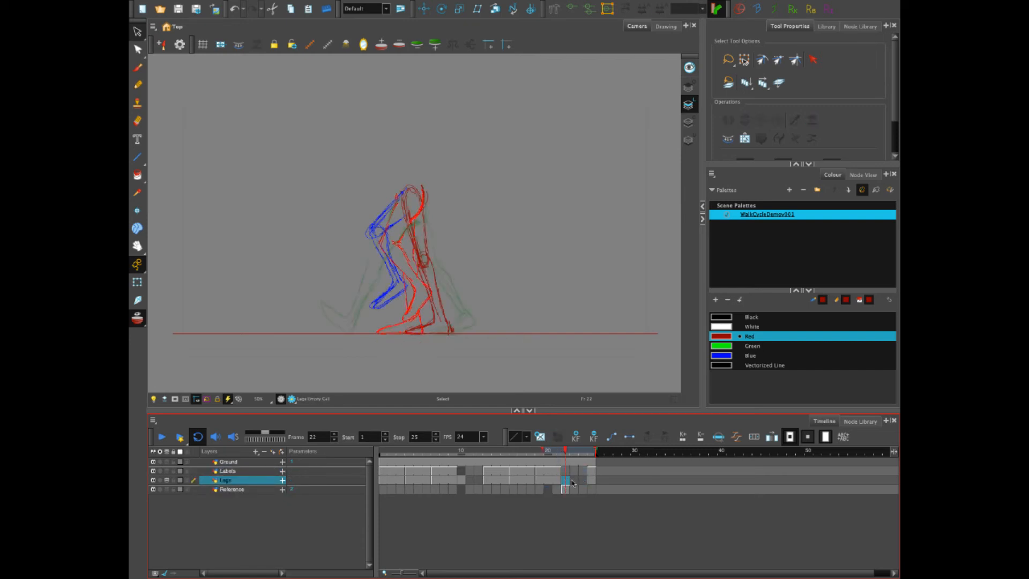
Turn off onion skinning and recolour the copied reference legs at frame 22 White
{"action": "left_click", "coordinate": [566, 488]}
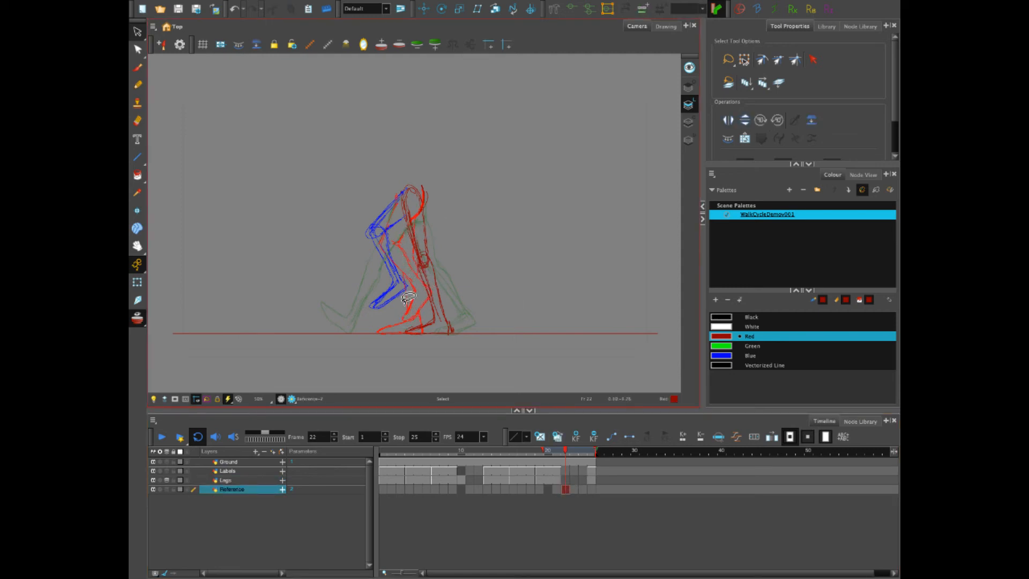
{"action": "left_click", "coordinate": [141, 320]}
{"action": "left_click", "coordinate": [568, 487]}
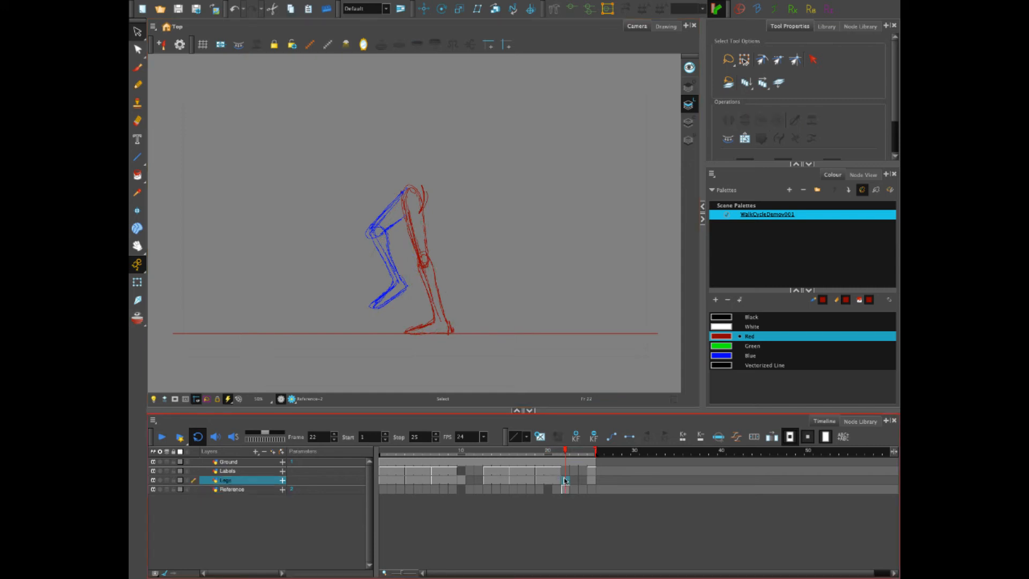
{"action": "mouse_move", "coordinate": [470, 173]}
{"action": "left_mouse_down"}
{"action": "mouse_move", "coordinate": [401, 364]}
{"action": "mouse_move", "coordinate": [496, 225]}
{"action": "left_mouse_up"}
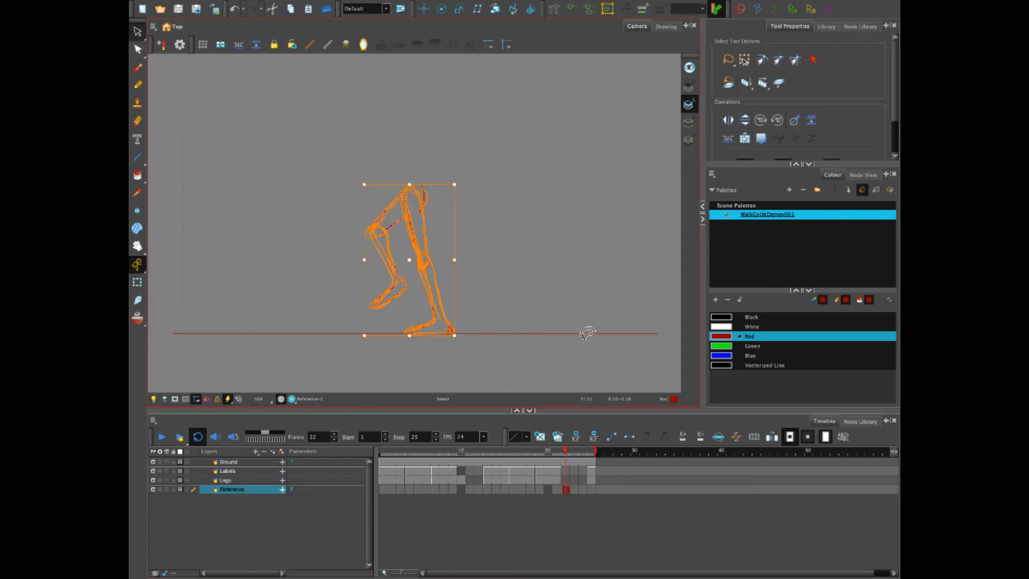
{"action": "left_click", "coordinate": [722, 327]}
{"action": "left_click", "coordinate": [567, 481]}
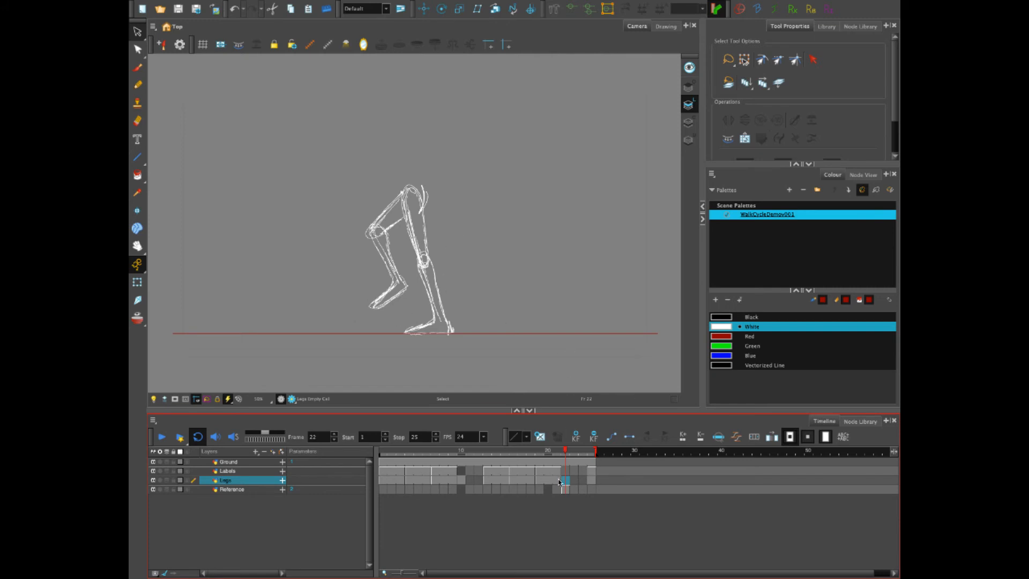
Trace the nearly straight supporting leg in Blue over the white reference on the Legs layer at frame 22
{"action": "left_click", "coordinate": [559, 480]}
{"action": "left_click", "coordinate": [721, 355]}
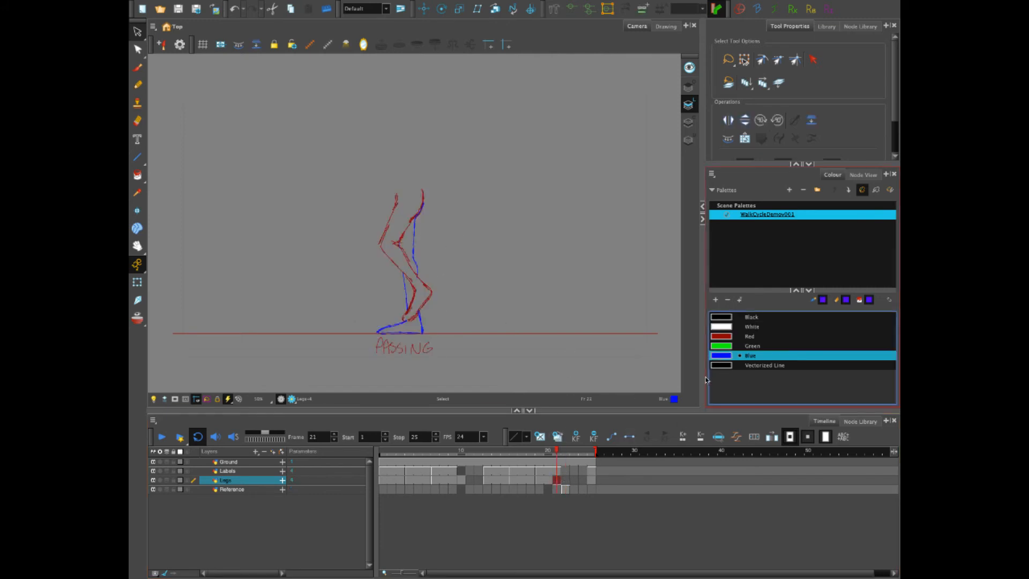
{"action": "left_click", "coordinate": [566, 480]}
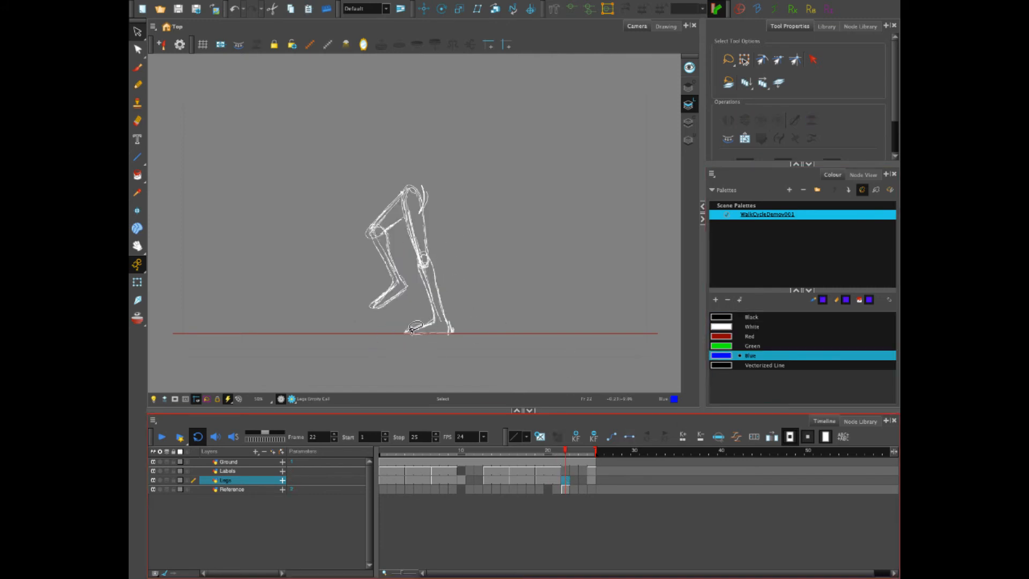
{"action": "left_click", "coordinate": [137, 67]}
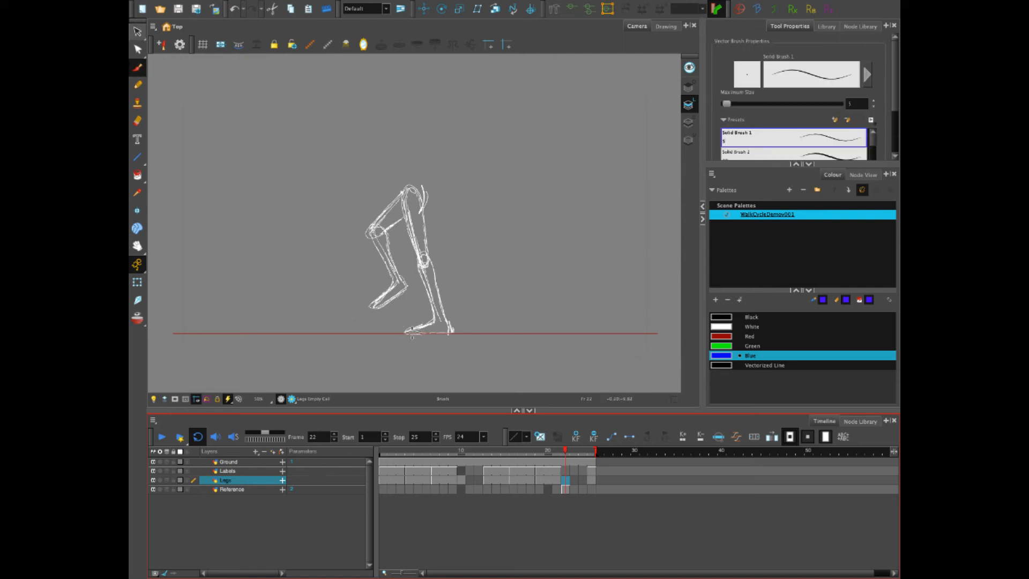
{"action": "mouse_move", "coordinate": [412, 330]}
{"action": "left_mouse_down"}
{"action": "mouse_move", "coordinate": [453, 334]}
{"action": "mouse_move", "coordinate": [436, 319]}
{"action": "mouse_move", "coordinate": [405, 332]}
{"action": "mouse_move", "coordinate": [434, 325]}
{"action": "mouse_move", "coordinate": [416, 253]}
{"action": "mouse_move", "coordinate": [437, 272]}
{"action": "mouse_move", "coordinate": [450, 326]}
{"action": "left_mouse_up"}
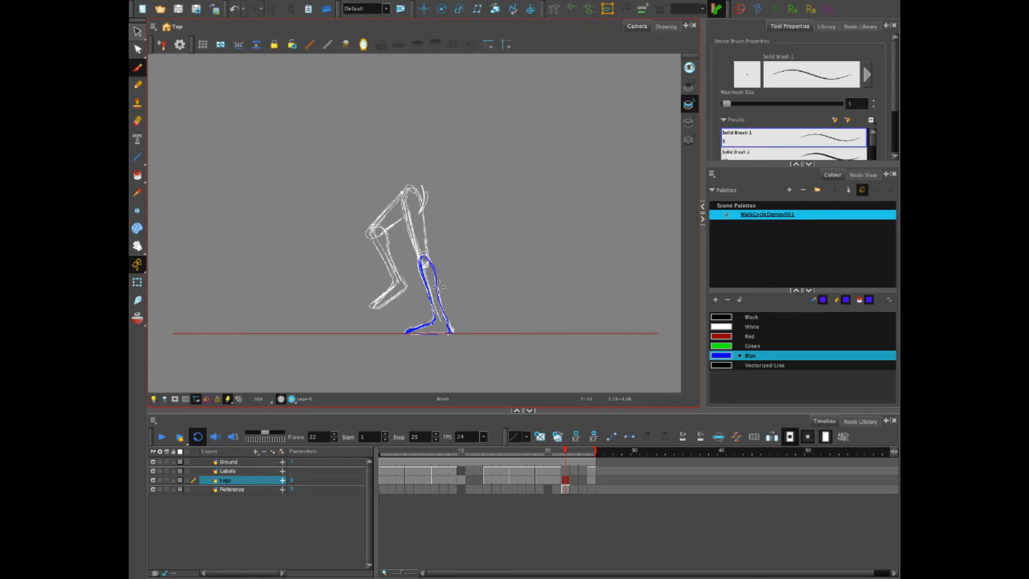
{"action": "left_click_drag", "start_coordinate": [423, 259], "coordinate": [408, 218]}
{"action": "mouse_move", "coordinate": [426, 258]}
{"action": "left_mouse_down"}
{"action": "mouse_move", "coordinate": [408, 184]}
{"action": "mouse_move", "coordinate": [365, 228]}
{"action": "mouse_move", "coordinate": [386, 231]}
{"action": "mouse_move", "coordinate": [423, 211]}
{"action": "mouse_move", "coordinate": [423, 187]}
{"action": "left_mouse_up"}
Trace the hip and the raised, bent front leg in Red over the white reference at frame 22
{"action": "left_click", "coordinate": [721, 336]}
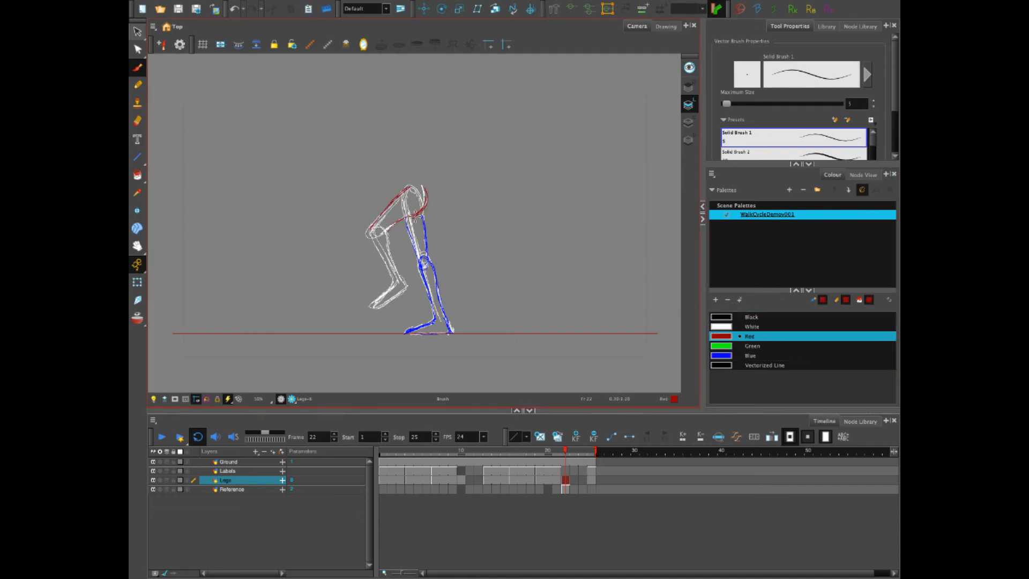
{"action": "mouse_move", "coordinate": [373, 240]}
{"action": "left_mouse_down"}
{"action": "mouse_move", "coordinate": [403, 285]}
{"action": "mouse_move", "coordinate": [377, 312]}
{"action": "mouse_move", "coordinate": [389, 280]}
{"action": "mouse_move", "coordinate": [378, 309]}
{"action": "left_mouse_up"}
{"action": "mouse_move", "coordinate": [378, 309]}
{"action": "left_mouse_down"}
{"action": "mouse_move", "coordinate": [405, 285]}
{"action": "mouse_move", "coordinate": [387, 288]}
{"action": "mouse_move", "coordinate": [391, 280]}
{"action": "left_mouse_up"}
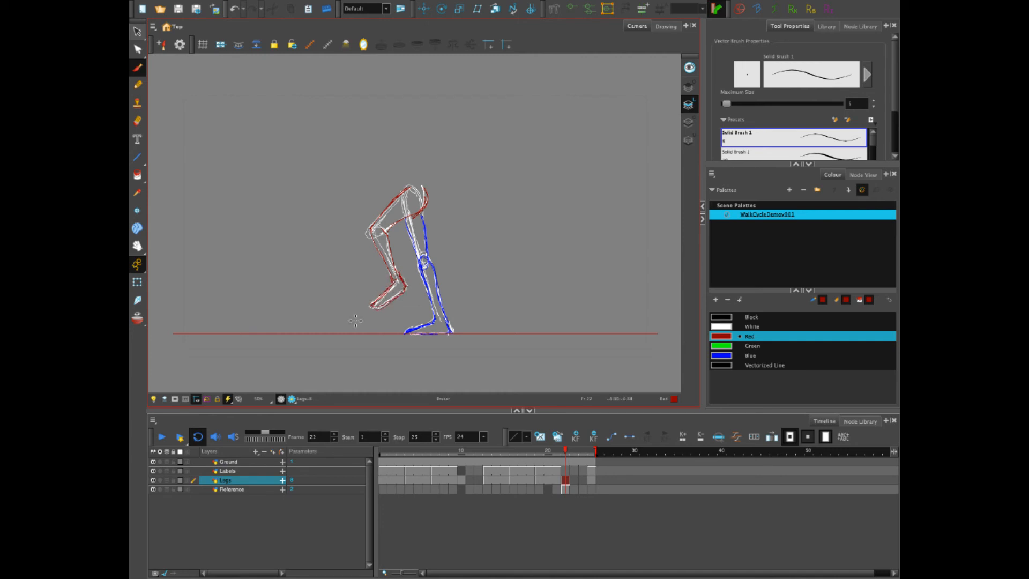
Extend the Legs drawings of frames 22 and 10 so they hold through frames 24 and 12
{"action": "left_click", "coordinate": [588, 480]}
{"action": "key", "text": "F5"}
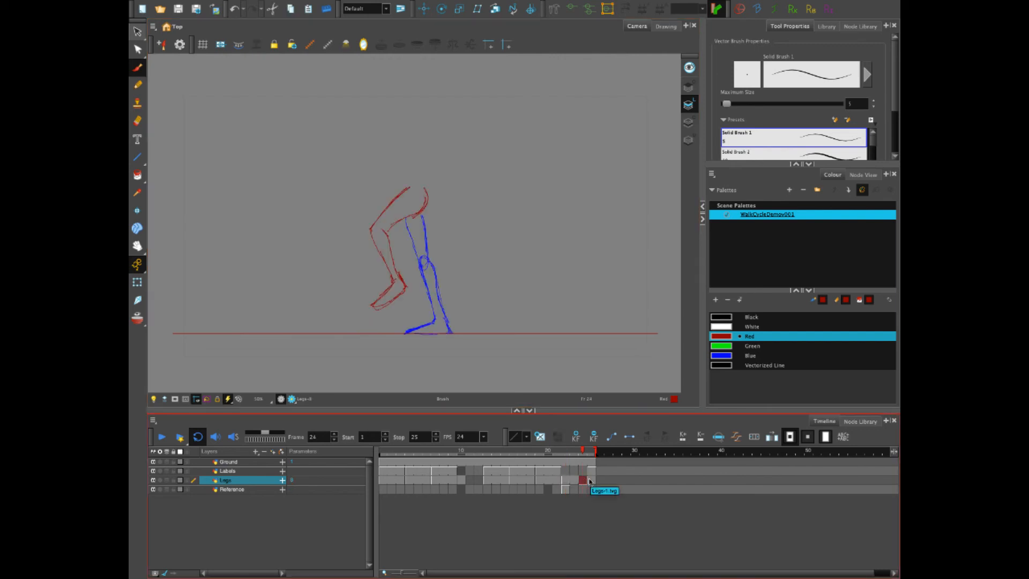
{"action": "left_click", "coordinate": [481, 480]}
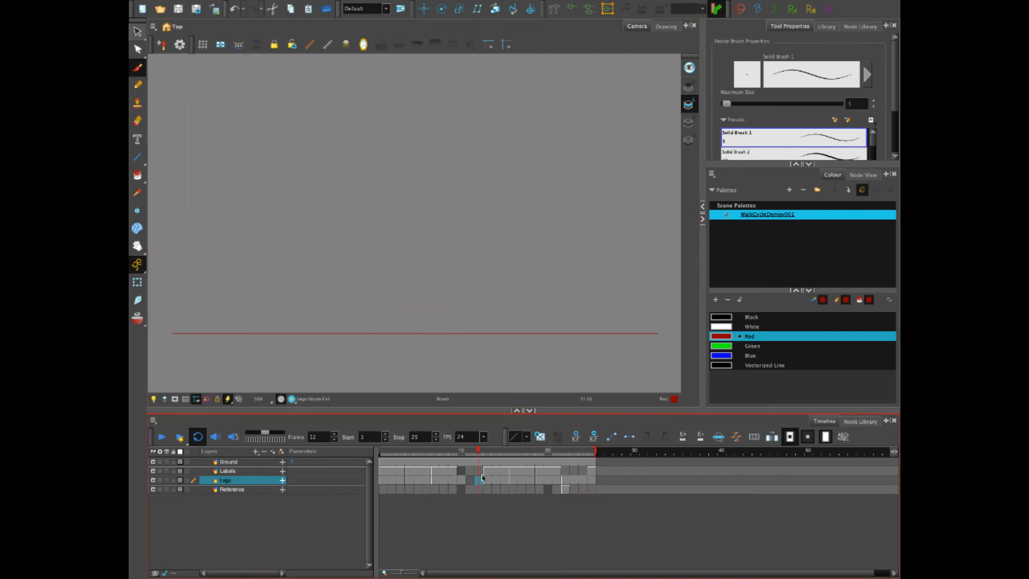
{"action": "key", "text": "F5"}
Write UP under the ground line on the Labels layer at frames 10 and 22, holding the labels through frames 12 and 24
{"action": "left_click", "coordinate": [461, 470]}
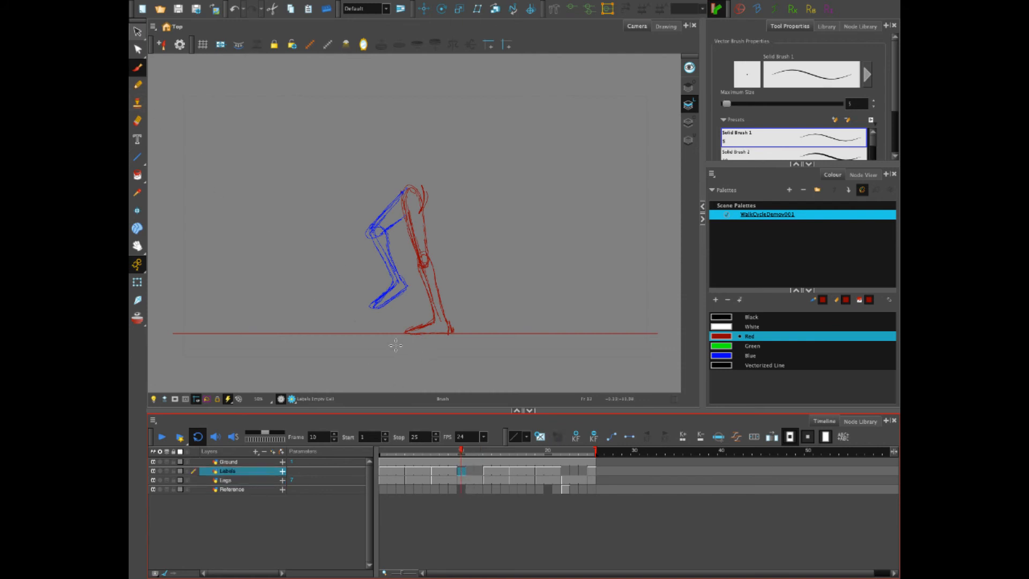
{"action": "left_click", "coordinate": [566, 471]}
{"action": "left_click_drag", "start_coordinate": [394, 344], "coordinate": [404, 348]}
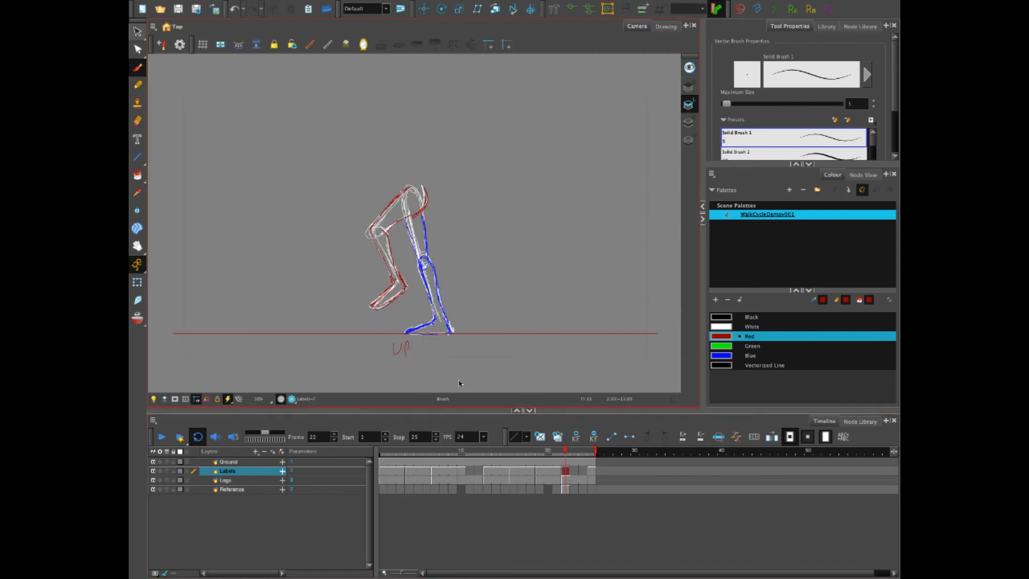
{"action": "left_click", "coordinate": [479, 471]}
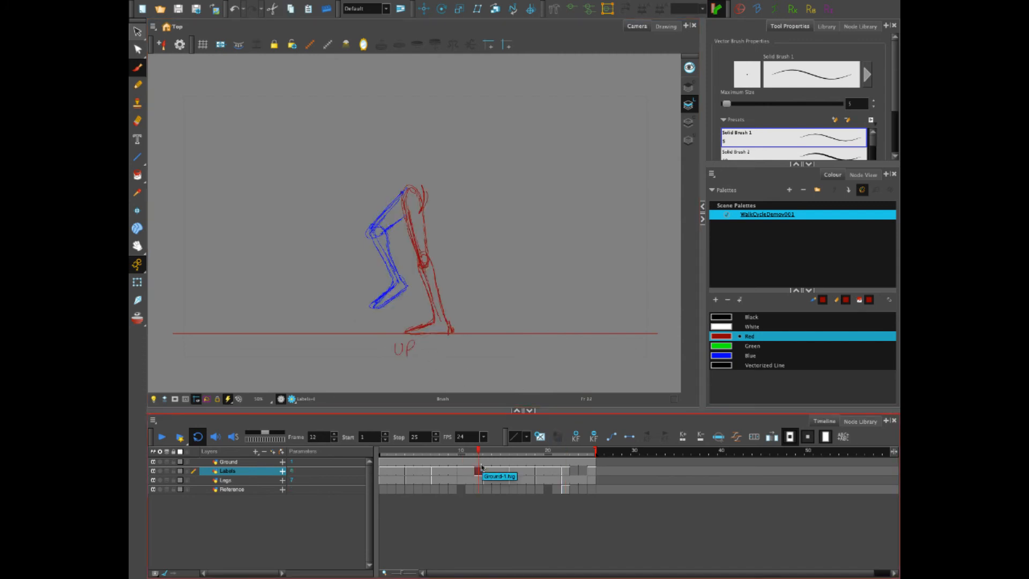
{"action": "left_click", "coordinate": [581, 469]}
{"action": "type", "text": "7"}
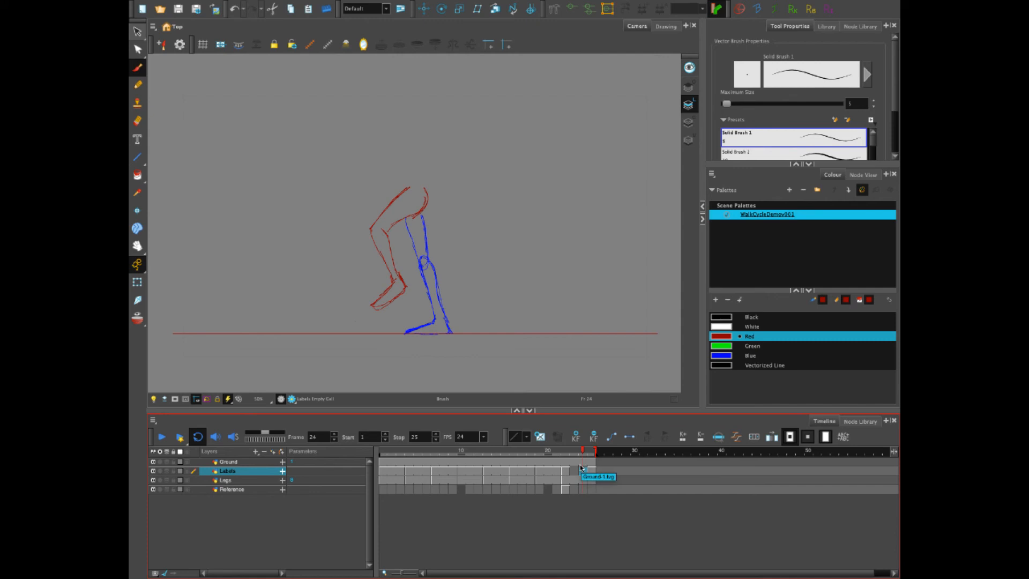
{"action": "key", "text": "Return"}
Clear the white reference legs from frame 22 and play the walk cycle from frame 1
{"action": "left_click", "coordinate": [565, 489]}
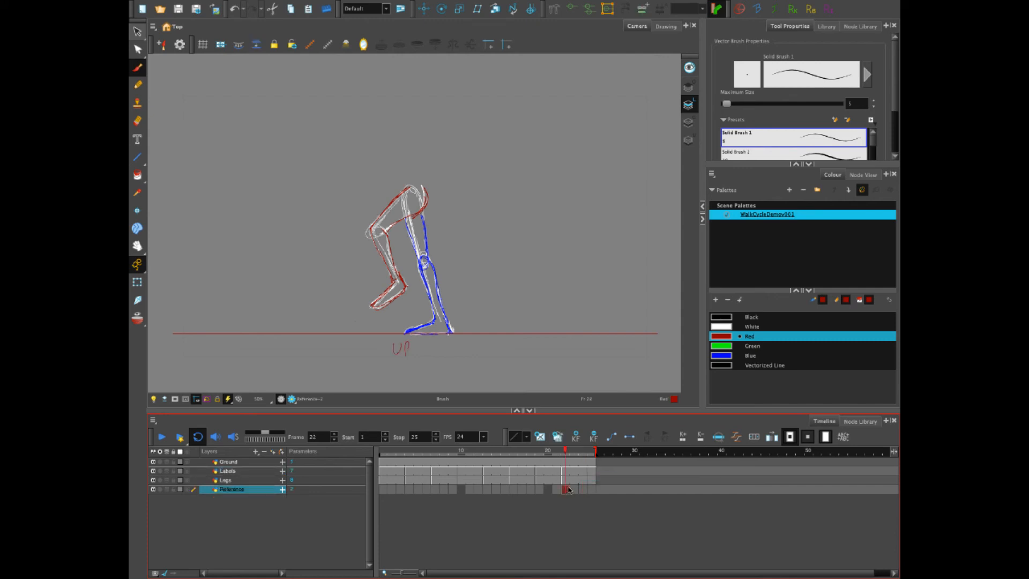
{"action": "left_click", "coordinate": [380, 453]}
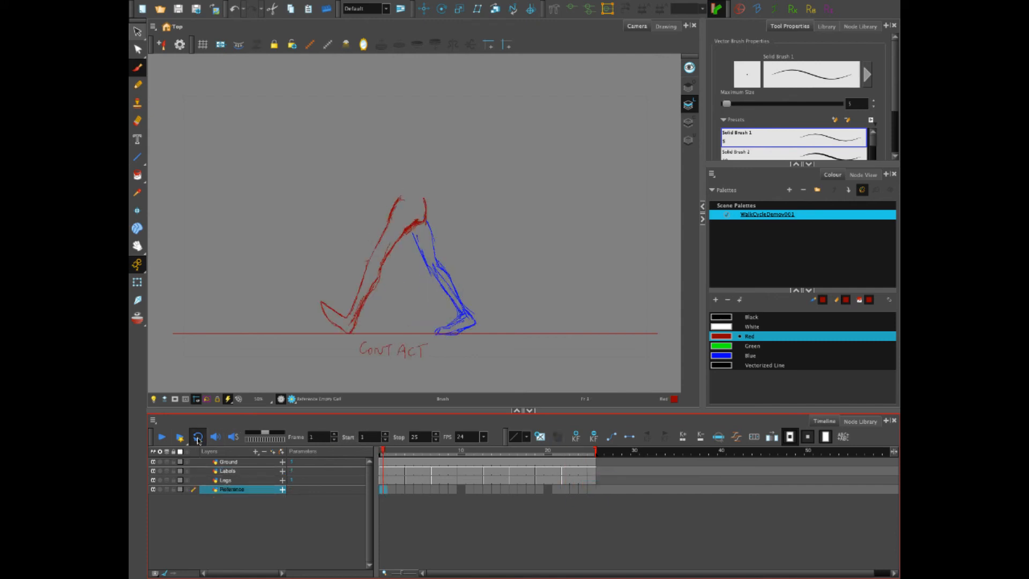
{"action": "left_click", "coordinate": [163, 437]}
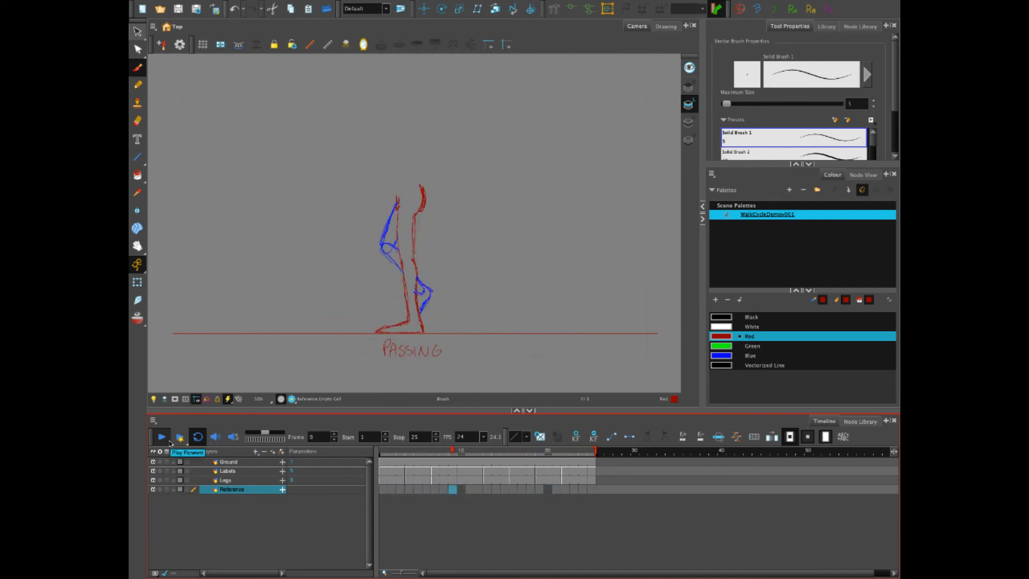
{"action": "left_click", "coordinate": [162, 437]}
Go to the second down pose on the Legs layer at frame 16 and turn on onion skinning
{"action": "left_click", "coordinate": [478, 454]}
{"action": "left_click_drag", "start_coordinate": [478, 455], "coordinate": [522, 452]}
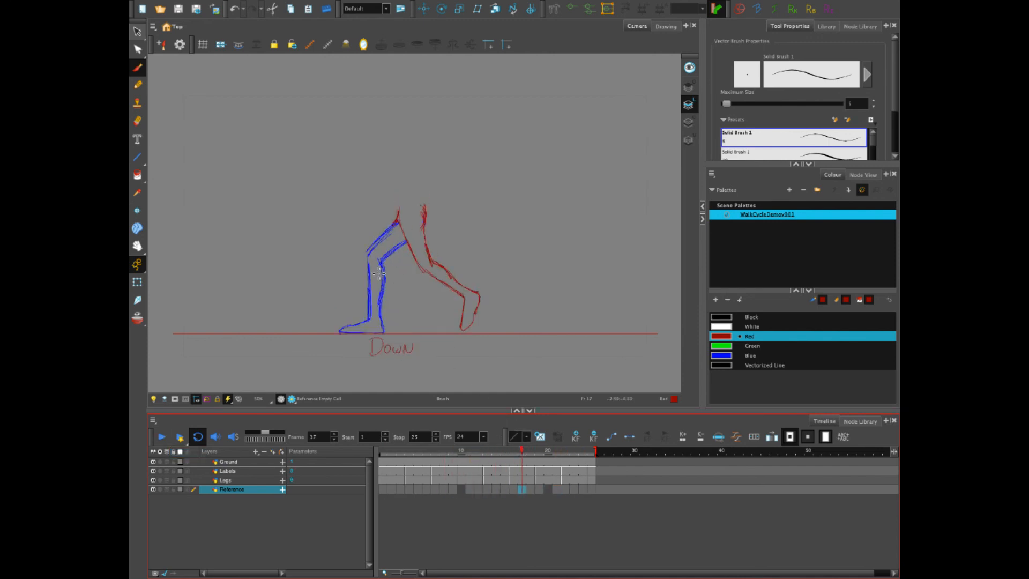
{"action": "left_click_drag", "start_coordinate": [521, 455], "coordinate": [513, 457]}
{"action": "left_click", "coordinate": [137, 318]}
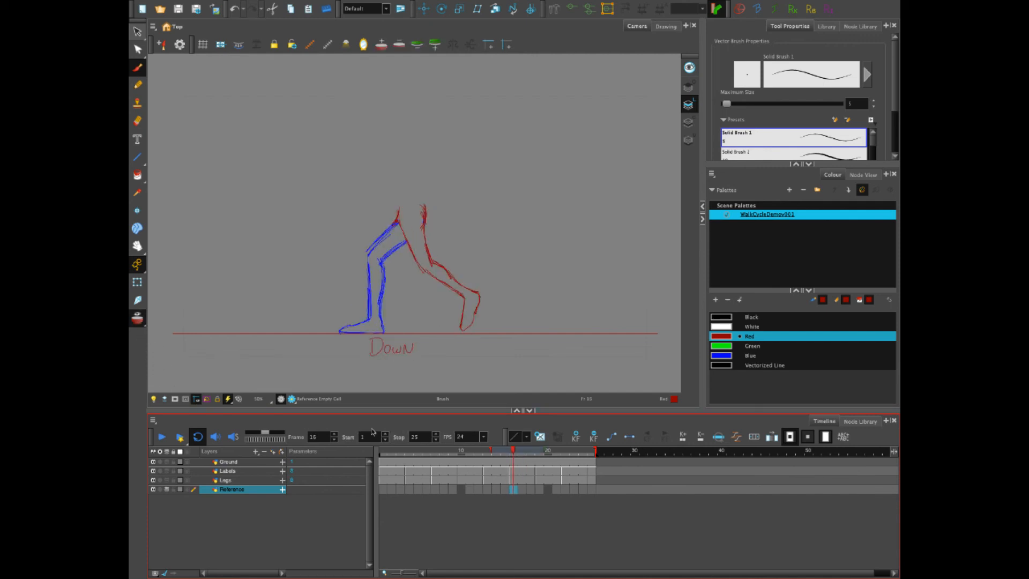
{"action": "left_click", "coordinate": [513, 479]}
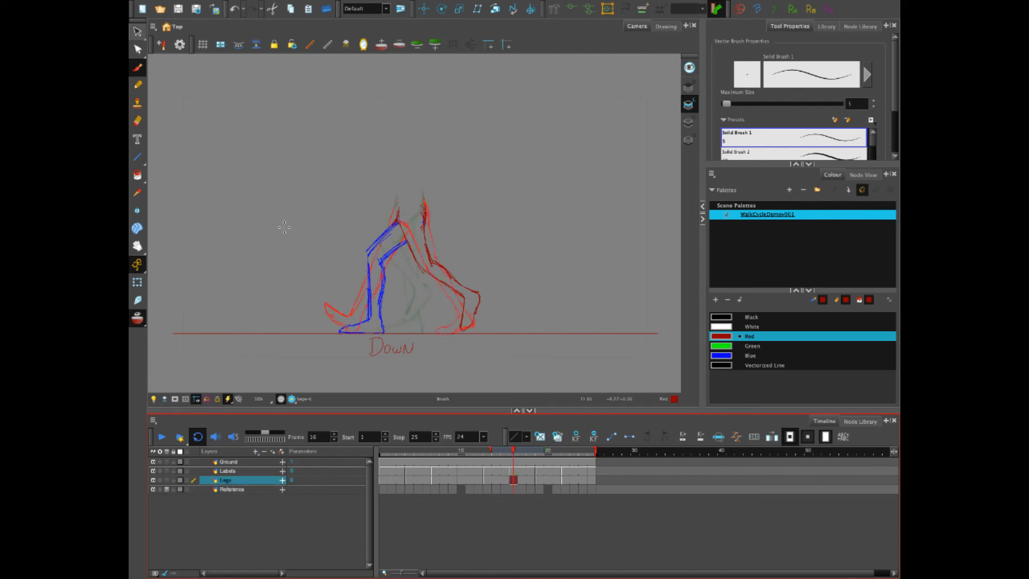
Select the blue leg's thigh lines in the frame 16 down pose and adjust them so the knee lines up with the shin
{"action": "key", "text": "alt+s"}
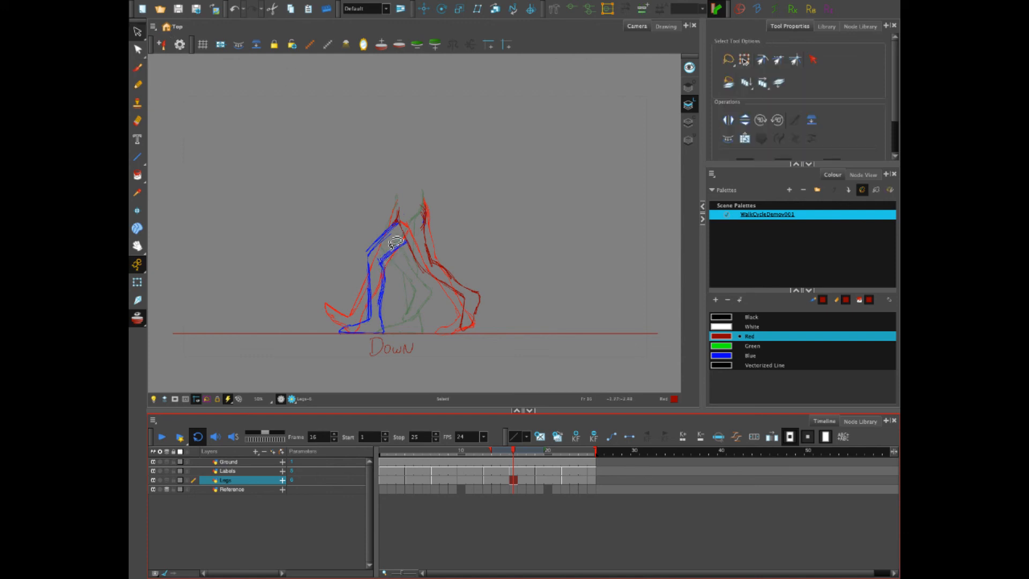
{"action": "left_click", "coordinate": [387, 284]}
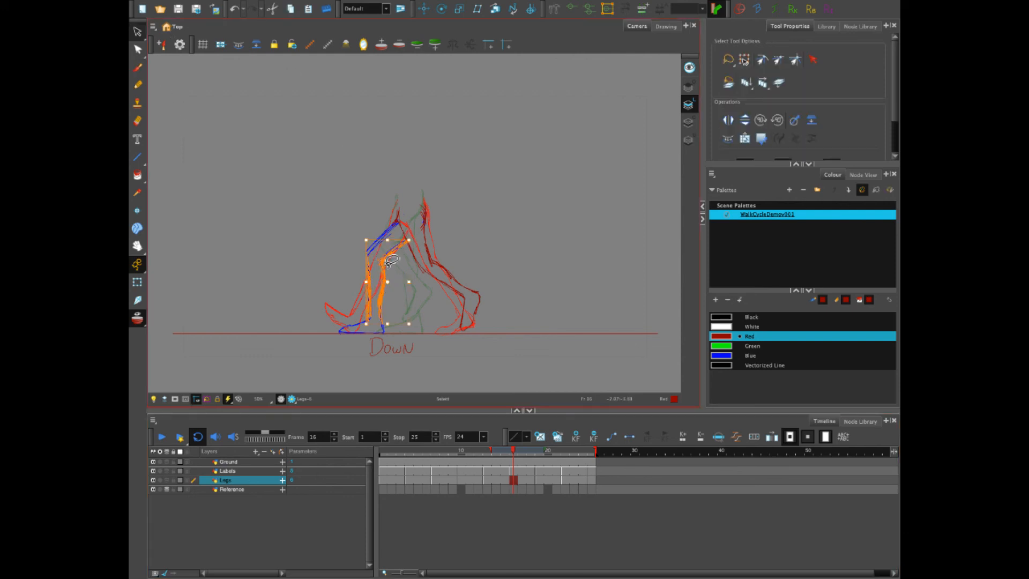
{"action": "mouse_move", "coordinate": [356, 274]}
{"action": "left_mouse_down"}
{"action": "mouse_move", "coordinate": [386, 265]}
{"action": "mouse_move", "coordinate": [375, 319]}
{"action": "mouse_move", "coordinate": [376, 260]}
{"action": "left_mouse_up"}
{"action": "left_click_drag", "start_coordinate": [380, 216], "coordinate": [390, 208]}
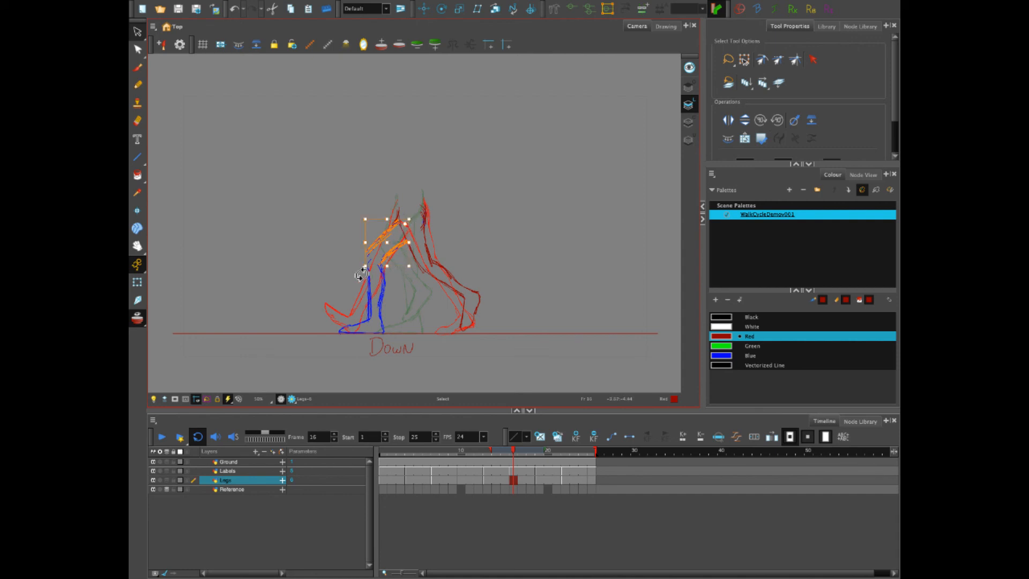
{"action": "left_click_drag", "start_coordinate": [368, 277], "coordinate": [365, 275]}
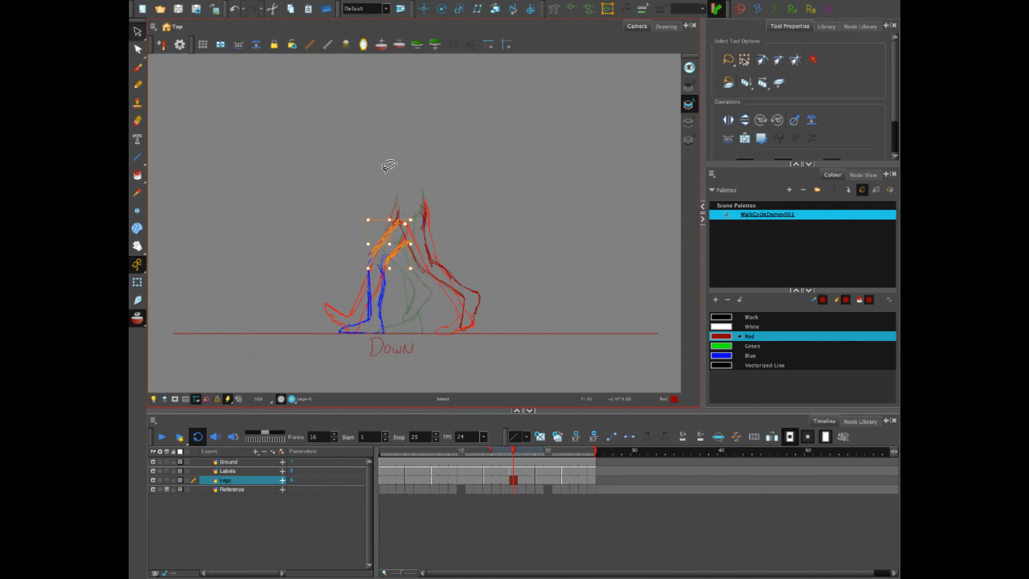
{"action": "left_click", "coordinate": [389, 167]}
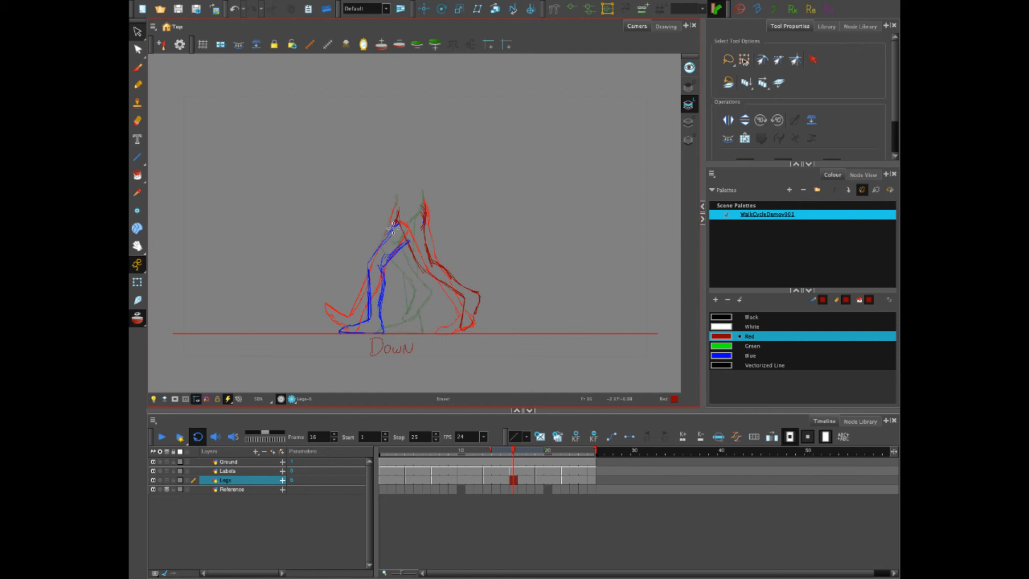
Play the walk cycle from frame 1 to check the motion of the legs, and stop the playback
{"action": "left_click", "coordinate": [383, 480]}
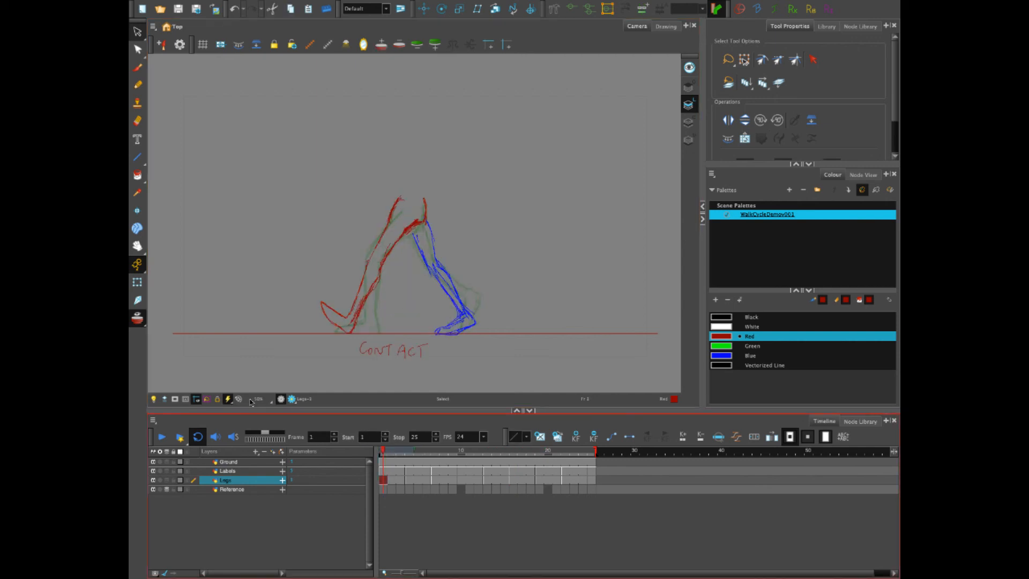
{"action": "left_click", "coordinate": [161, 437]}
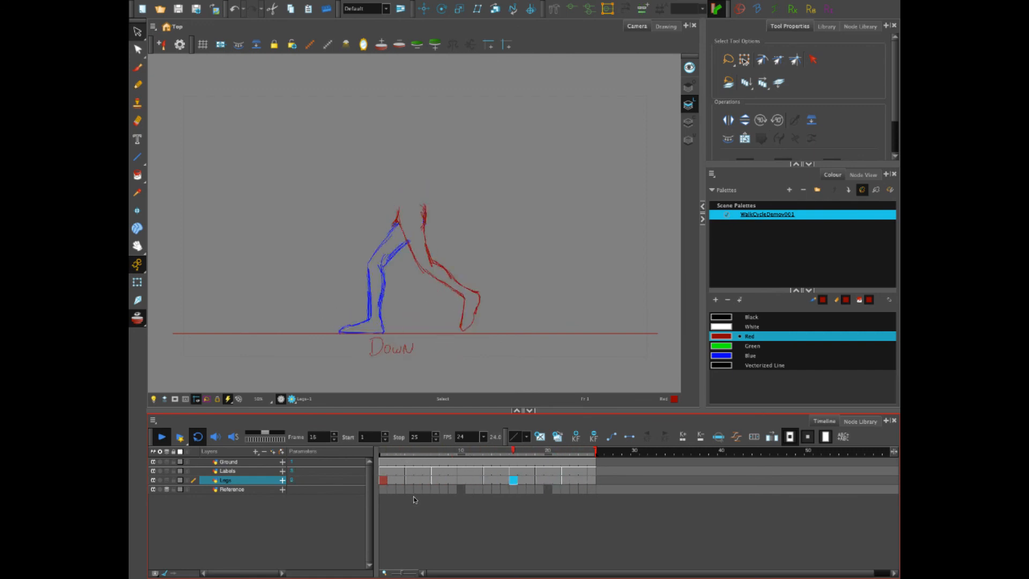
{"action": "left_click", "coordinate": [162, 436]}
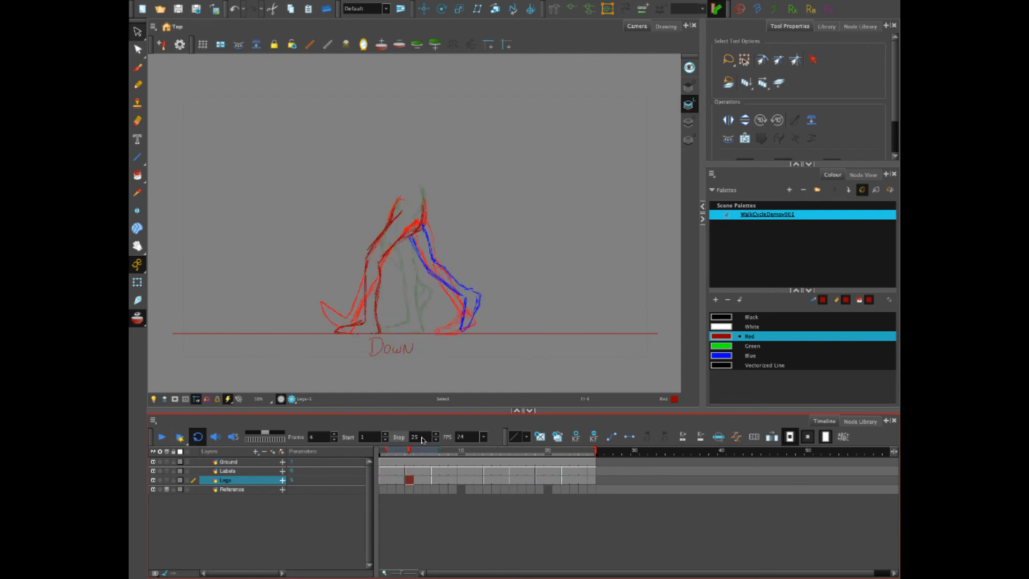
Strengthen the blue leg's lines in the frame 13 contact pose with the brush in Blue and play the cycle back
{"action": "left_click_drag", "start_coordinate": [426, 448], "coordinate": [479, 451]}
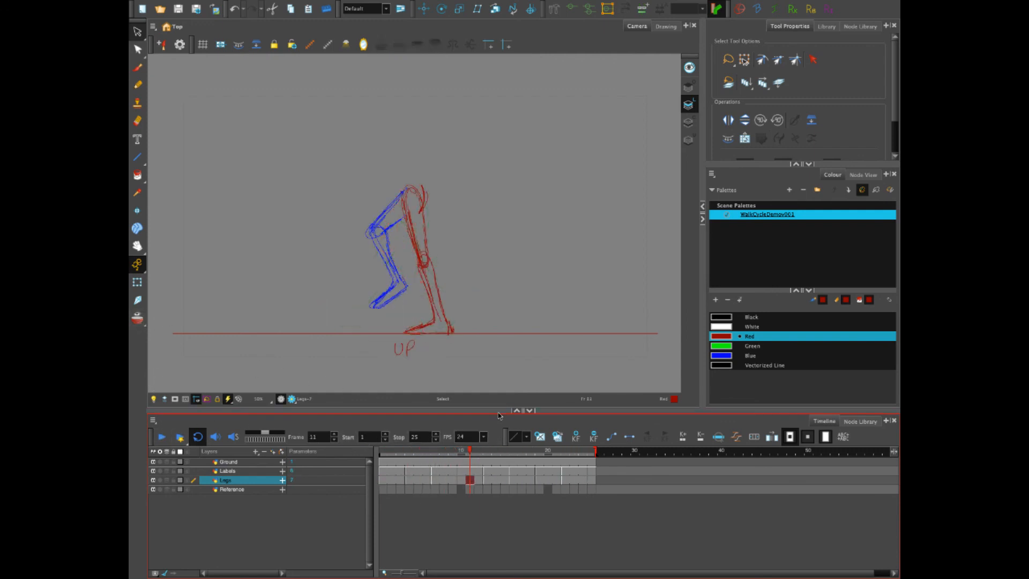
{"action": "left_click_drag", "start_coordinate": [468, 452], "coordinate": [488, 462]}
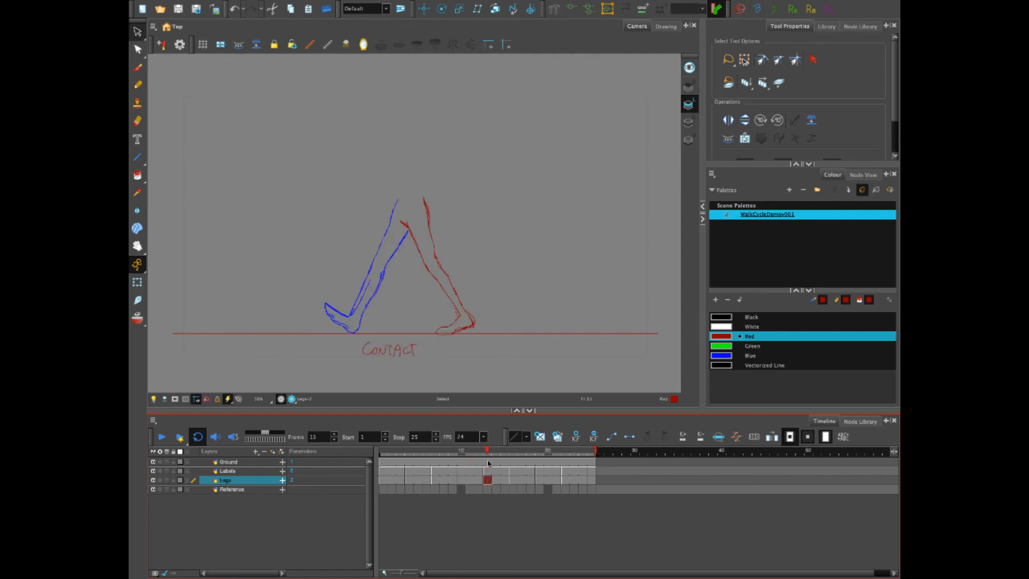
{"action": "left_click", "coordinate": [138, 67]}
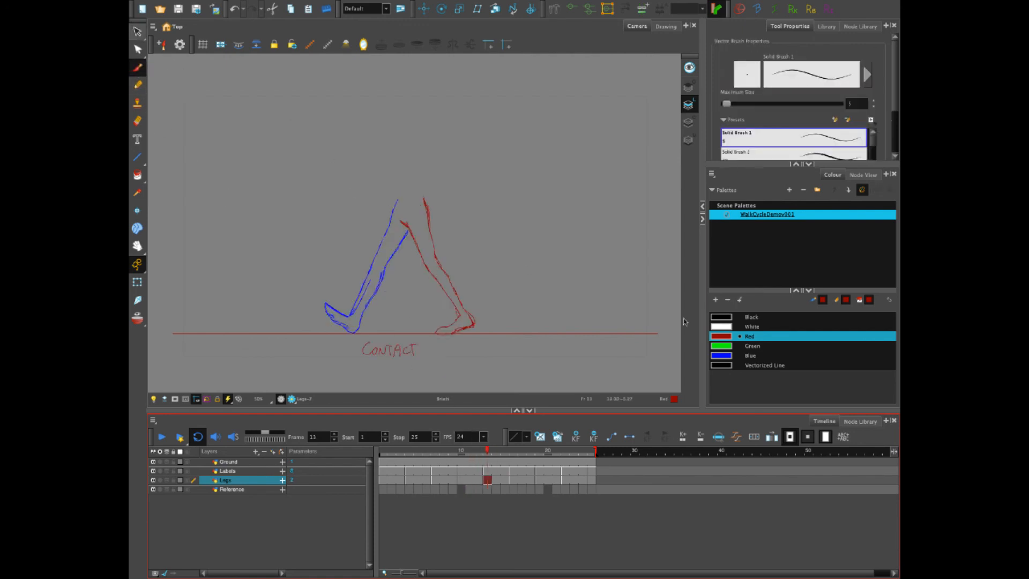
{"action": "left_click", "coordinate": [725, 355]}
{"action": "left_click", "coordinate": [487, 472]}
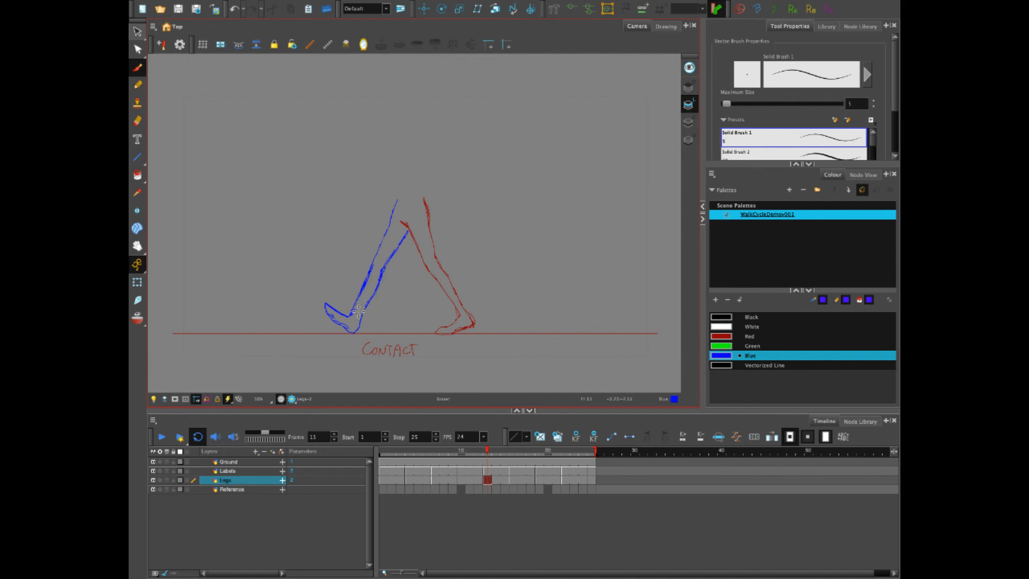
{"action": "left_click", "coordinate": [161, 438]}
{"action": "left_click", "coordinate": [162, 439]}
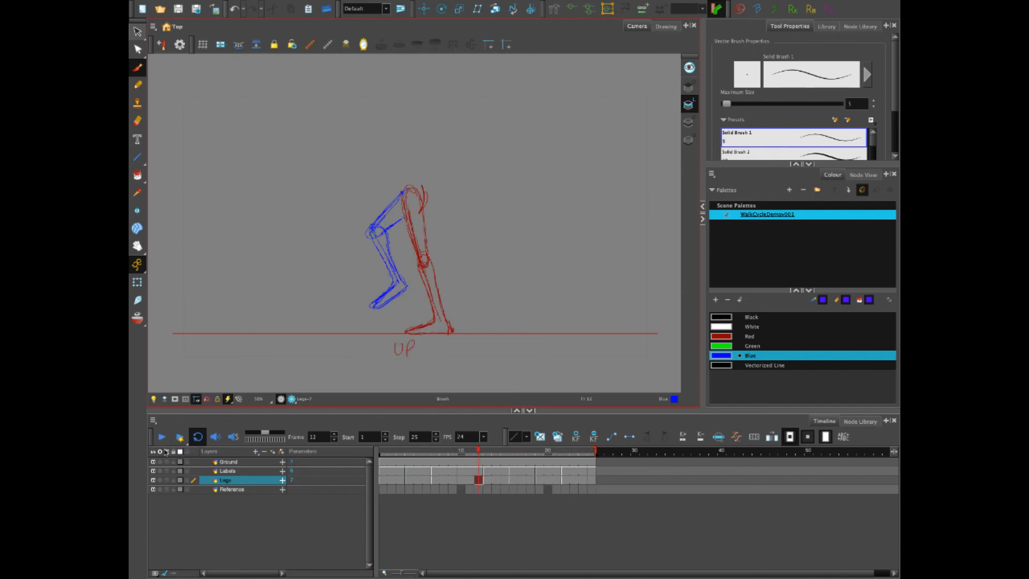